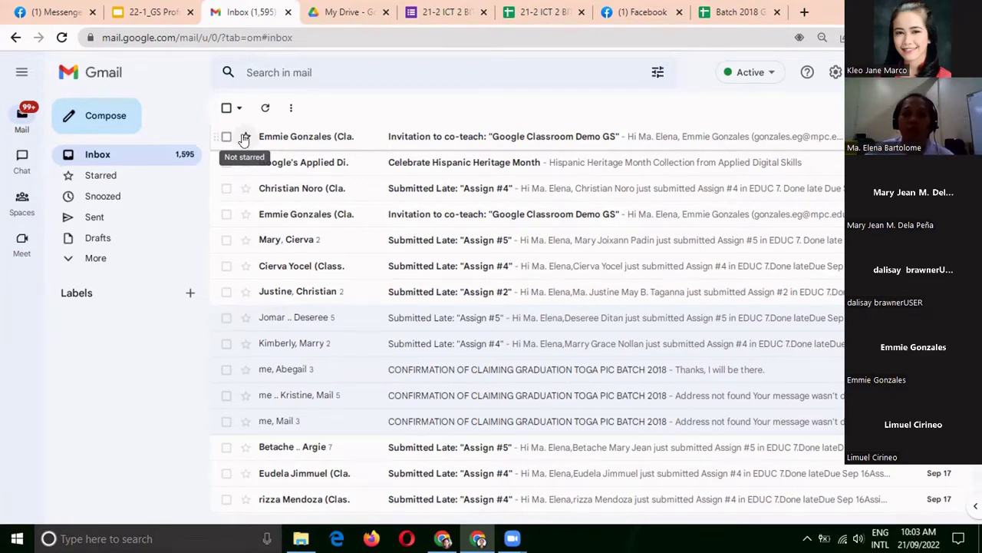
# Step: Star the newest "Invitation to co-teach" email in the inbox and open the list of starred emails
pyautogui.click(244, 138)
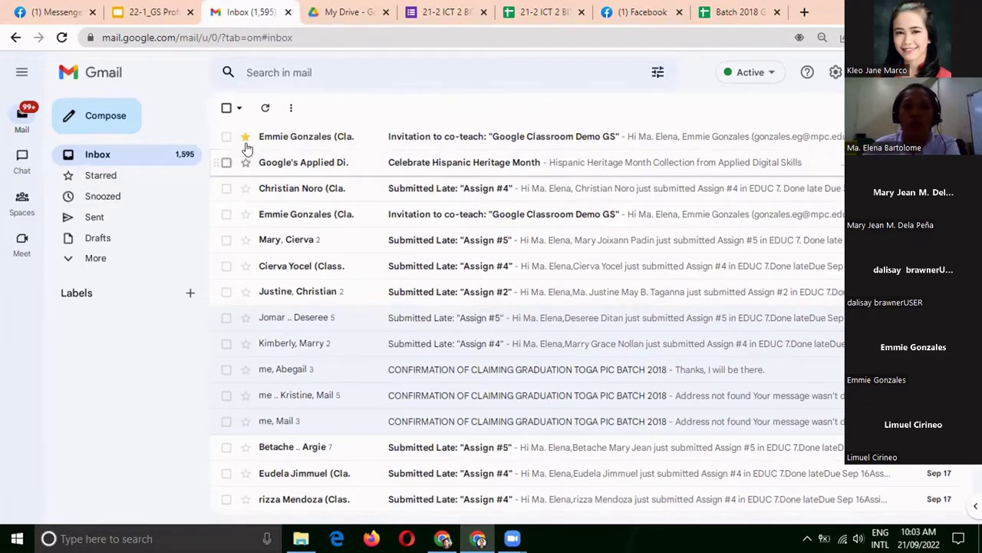
pyautogui.click(115, 177)
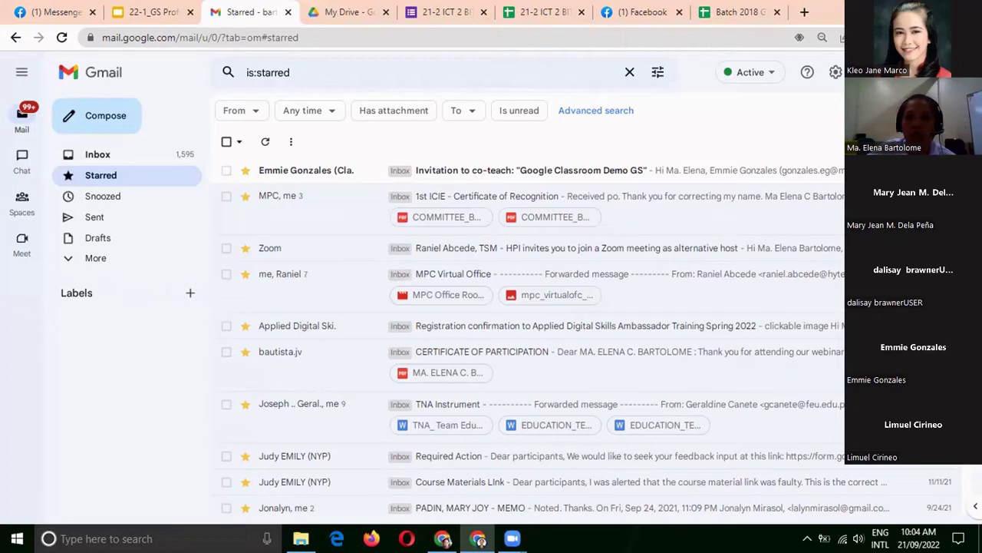
# Step: Create a new label named "Curriculum Development" without nesting it under another label
pyautogui.hotkey('alt', 'f')
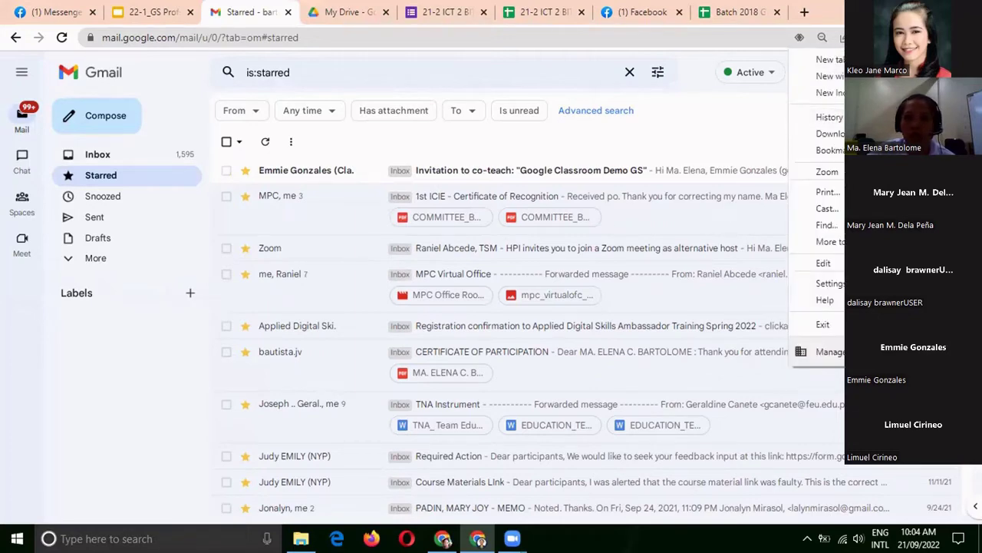
pyautogui.hotkey('ctrl', '+')
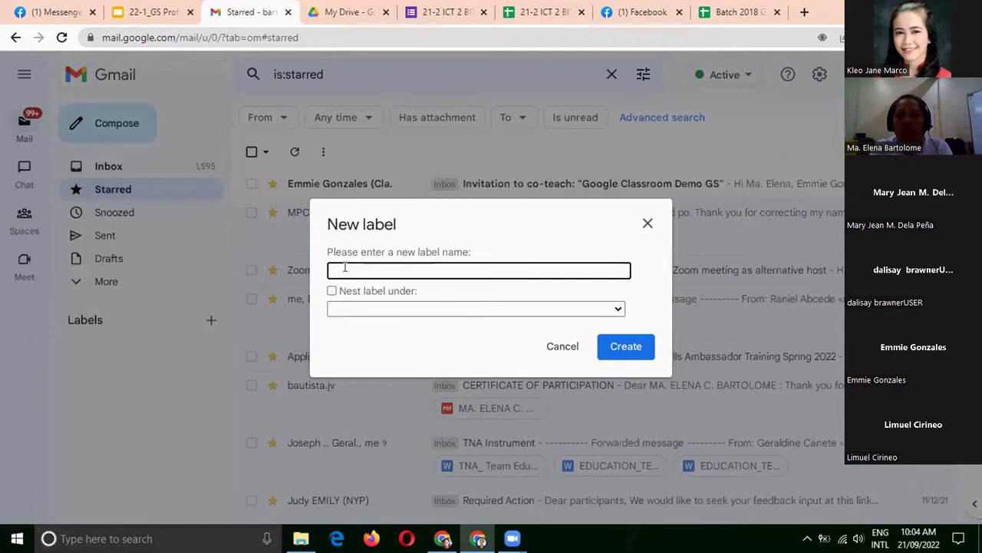
pyautogui.write('Cu')
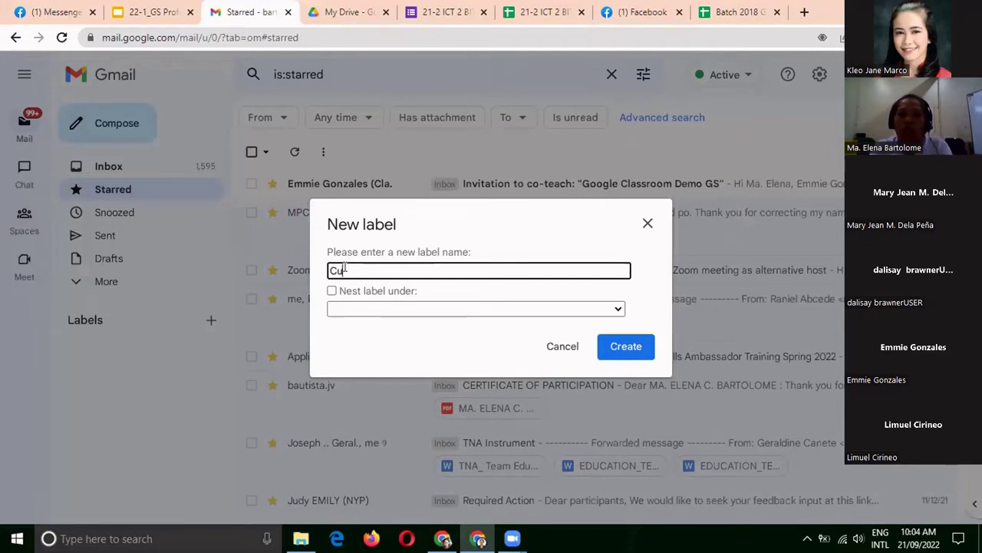
pyautogui.write('rriculum ')
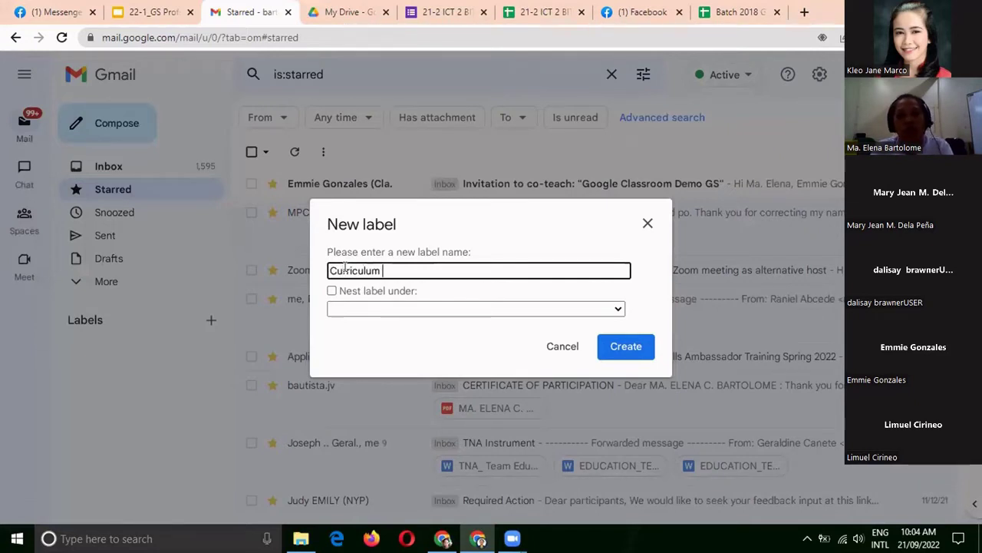
pyautogui.write('Deve')
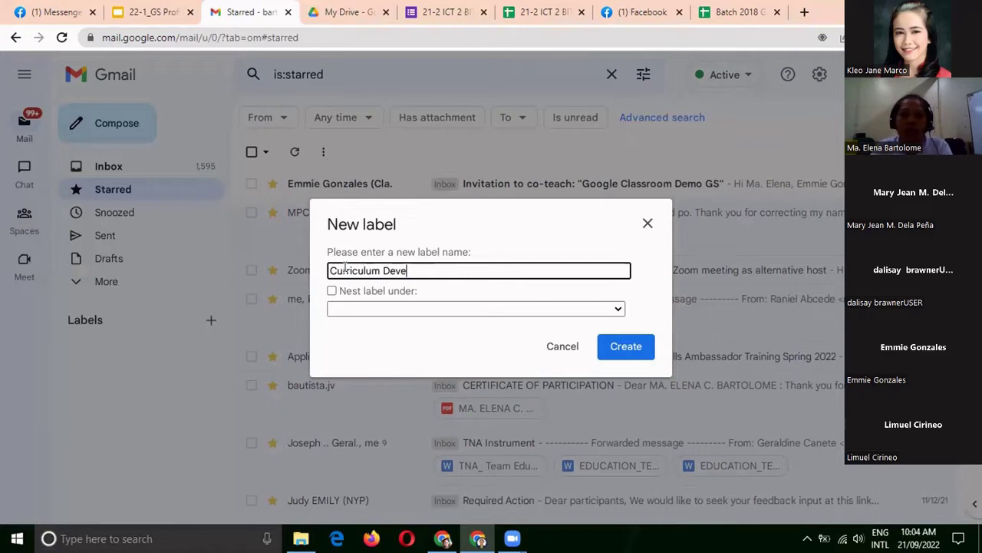
pyautogui.write('lopment')
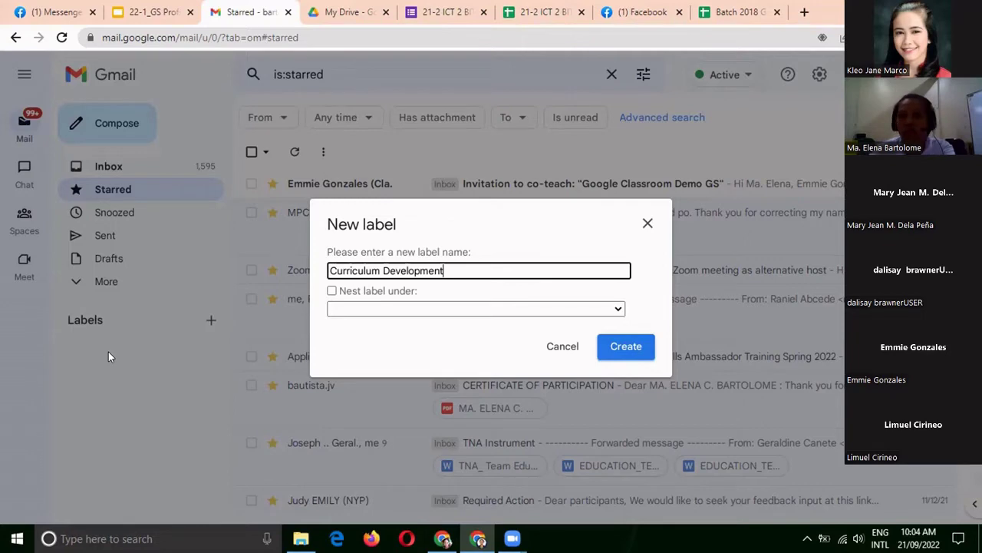
pyautogui.press('Return')
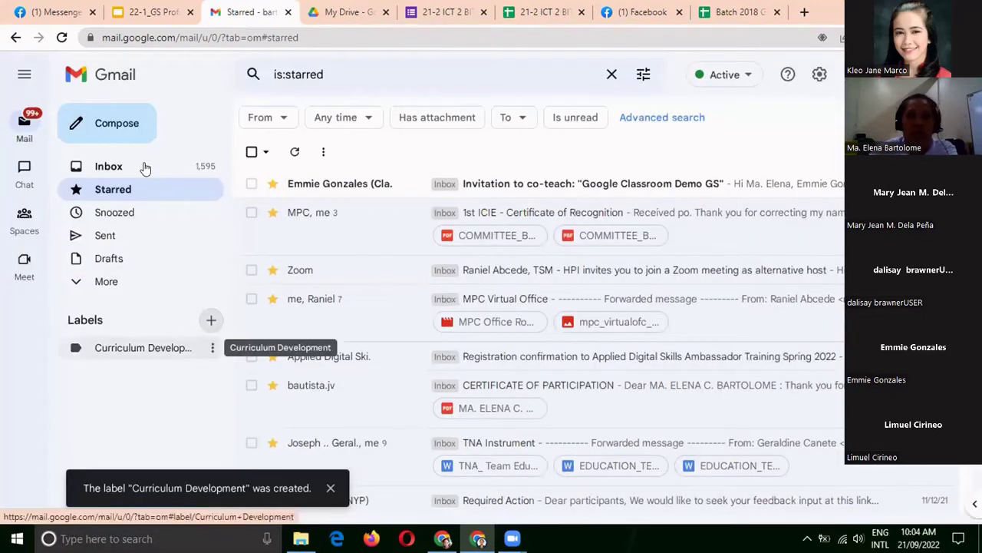
# Step: Open the newest "Submitted Late: Assign #4" email from the inbox, add the Curriculum Development label and remove the Updates label
pyautogui.click(145, 168)
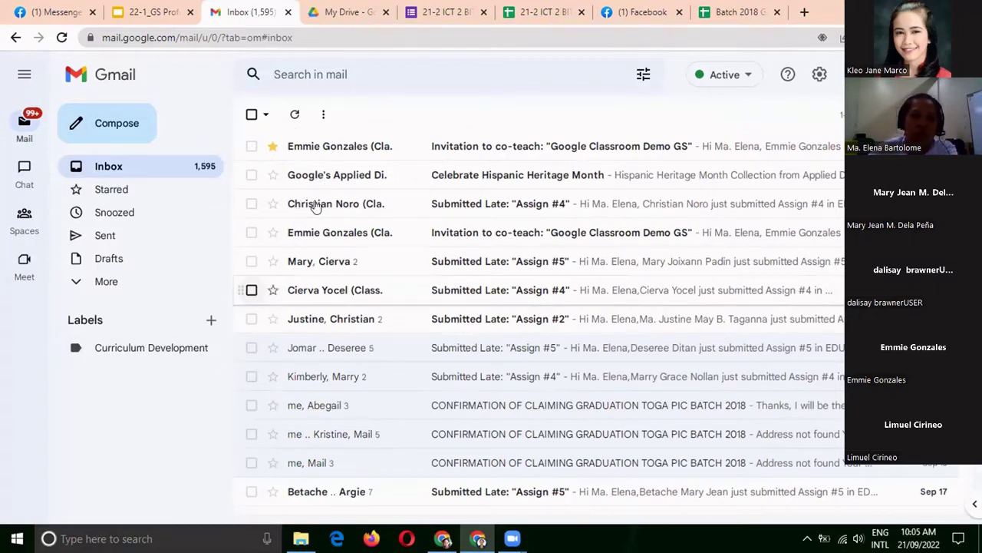
pyautogui.moveTo(337, 206)
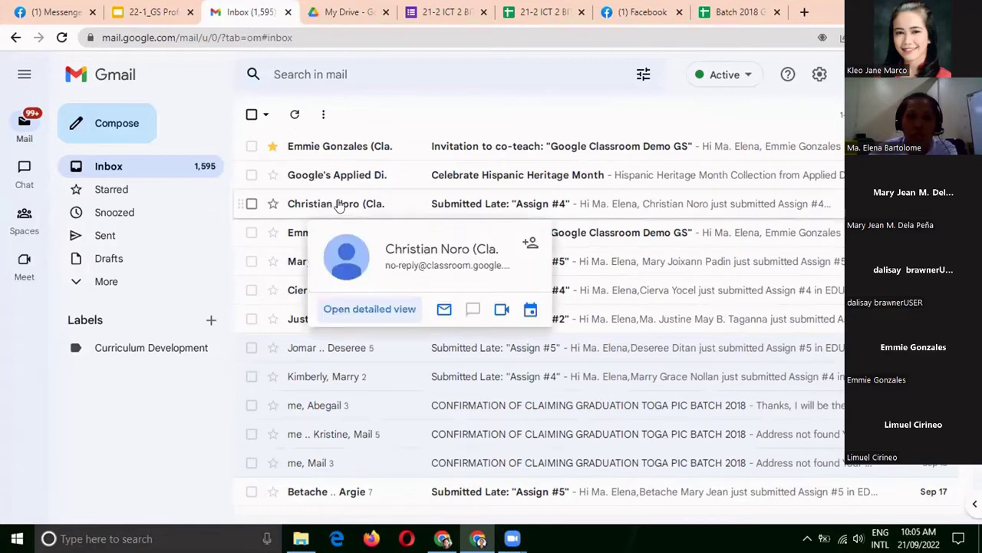
pyautogui.click(337, 203)
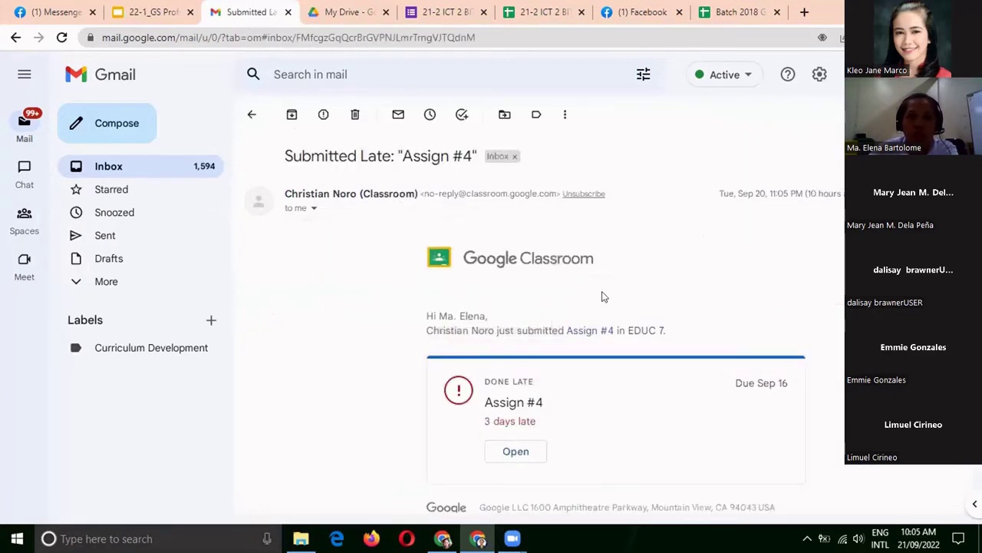
pyautogui.scroll(-2, 585, 371)
pyautogui.scroll(2, 585, 371)
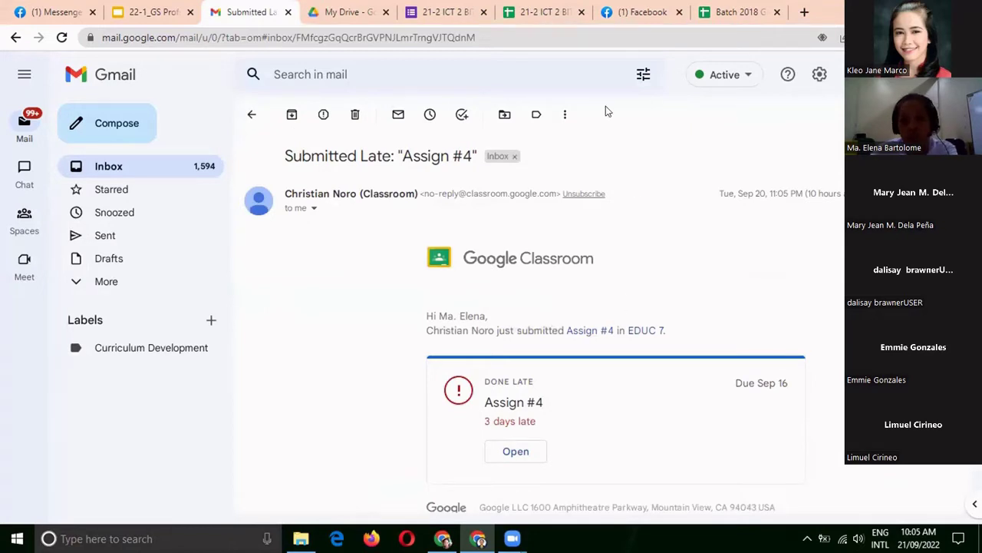
pyautogui.click(535, 116)
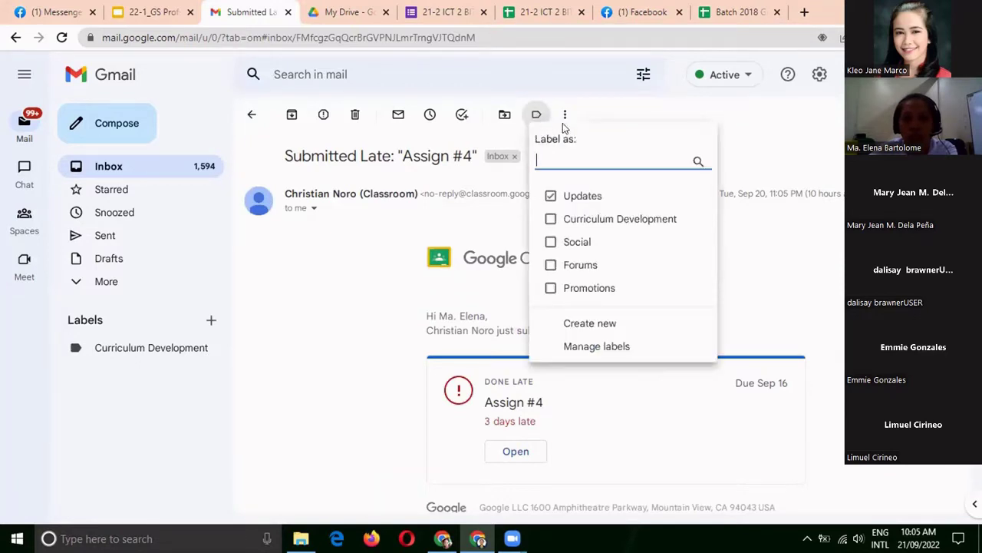
pyautogui.click(550, 221)
pyautogui.click(550, 197)
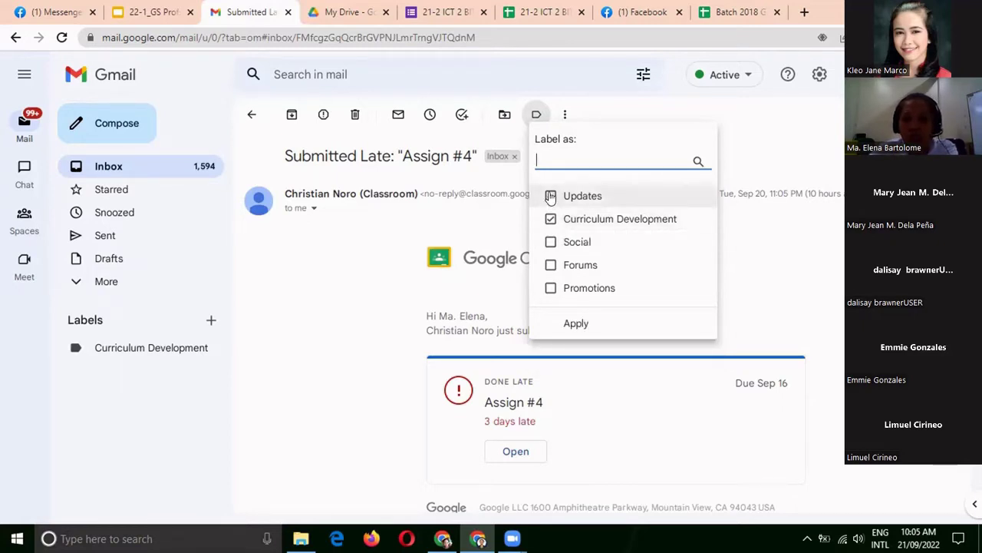
pyautogui.click(577, 323)
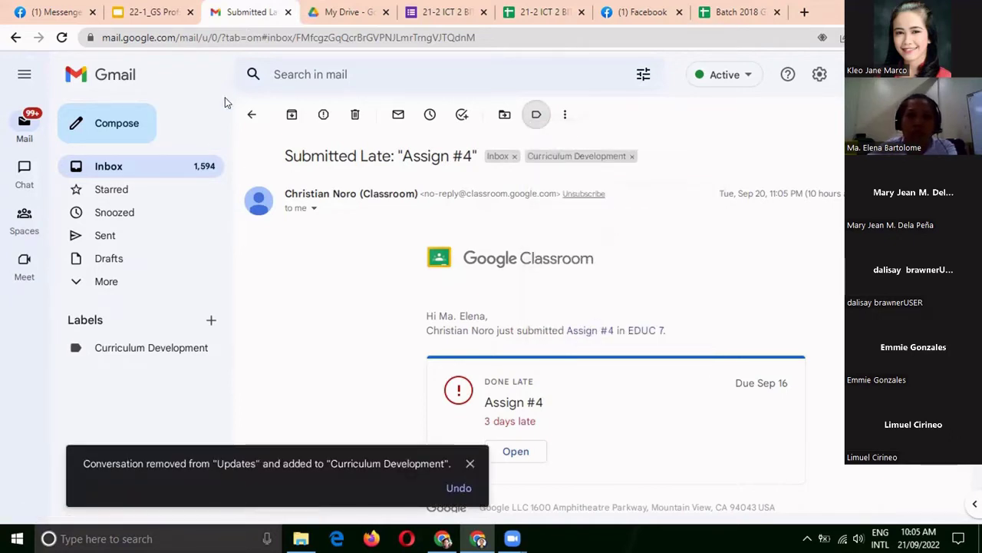
# Step: Open the next unread "Submitted Late: Assign #4" email in the inbox and change its label from Updates to Curriculum Development
pyautogui.click(252, 117)
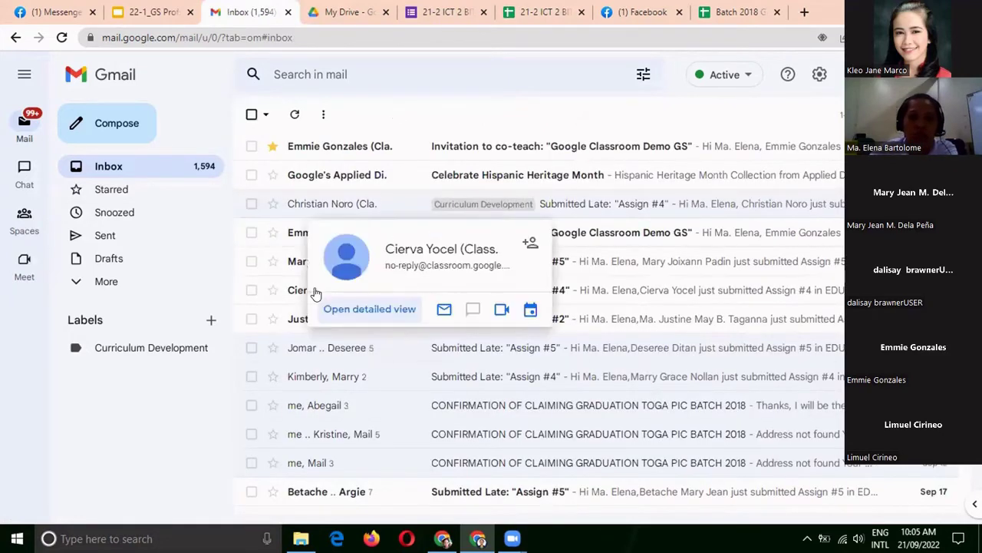
pyautogui.click(316, 290)
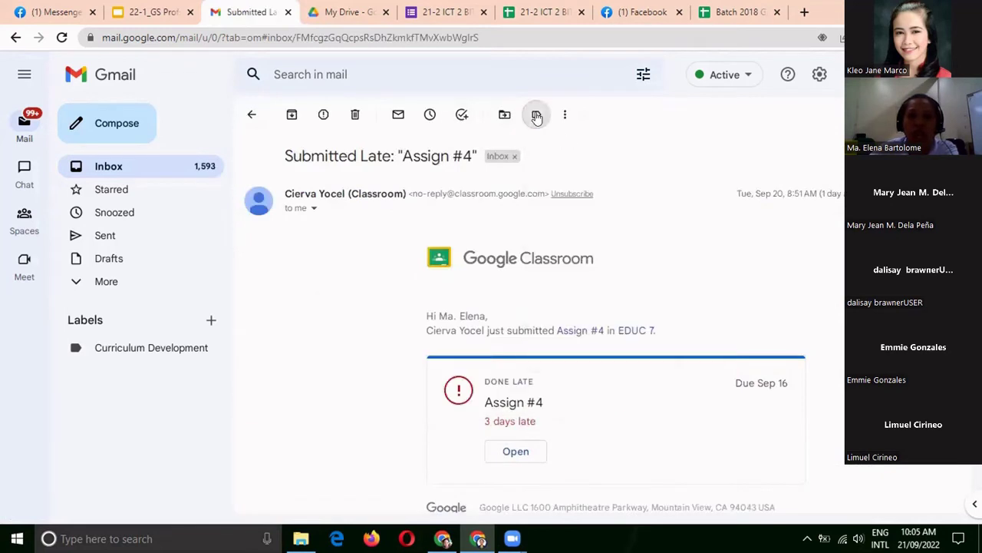
pyautogui.click(537, 115)
pyautogui.click(551, 219)
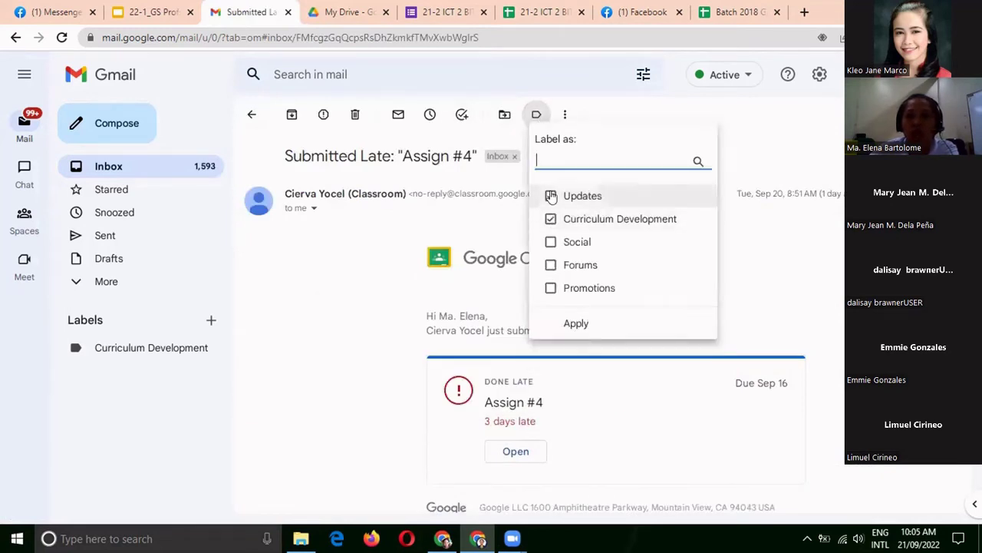
pyautogui.click(551, 196)
pyautogui.click(577, 323)
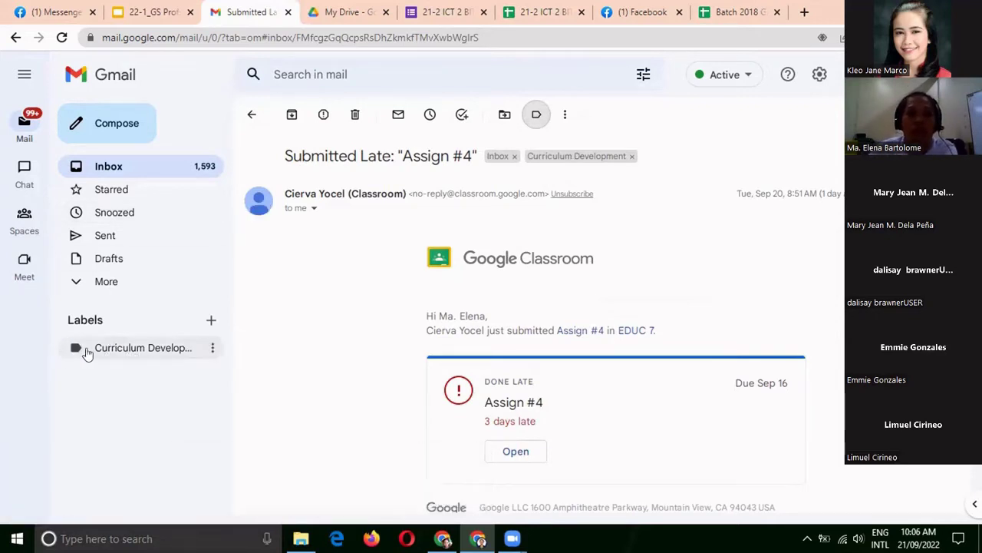
# Step: List the emails under the Curriculum Development label, view the second one and return to the inbox
pyautogui.click(113, 351)
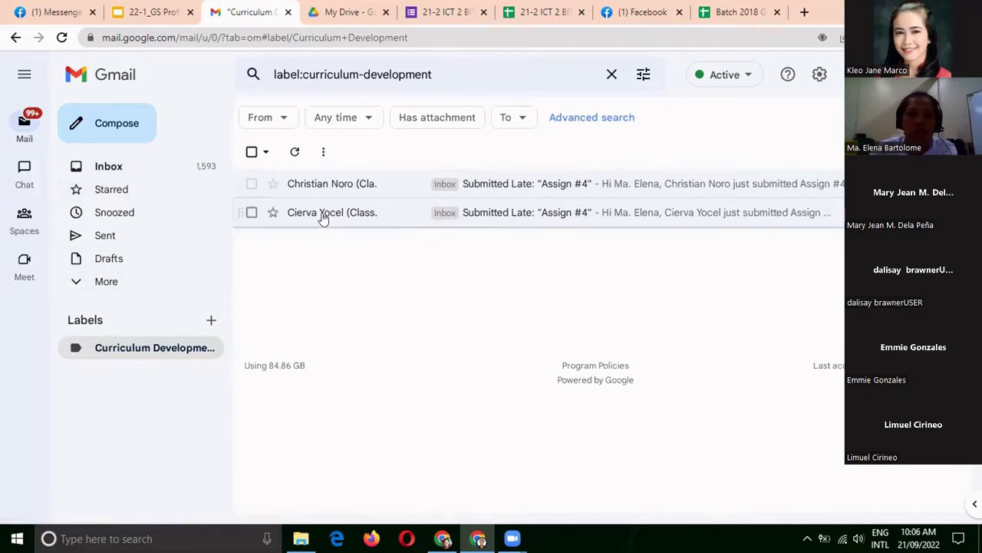
pyautogui.moveTo(323, 218)
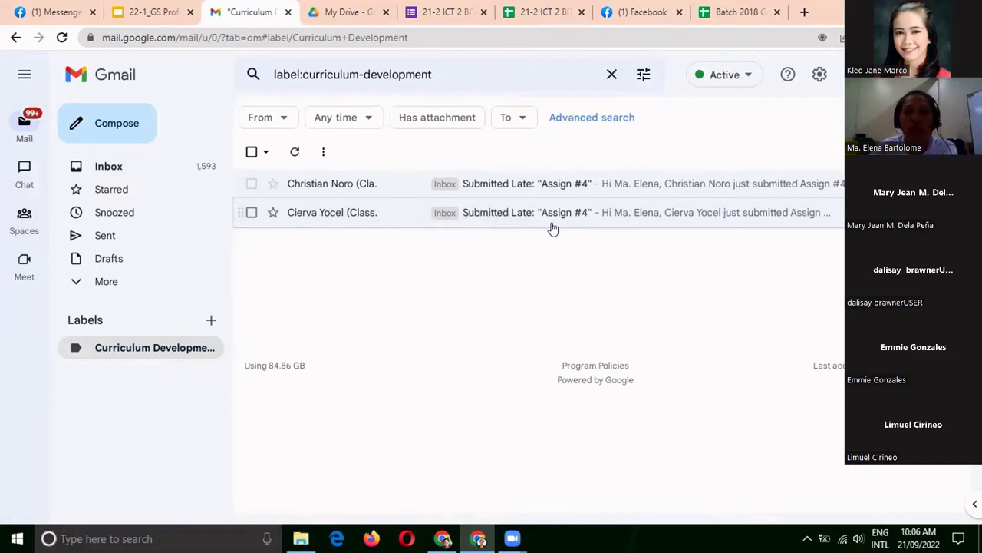
pyautogui.click(523, 216)
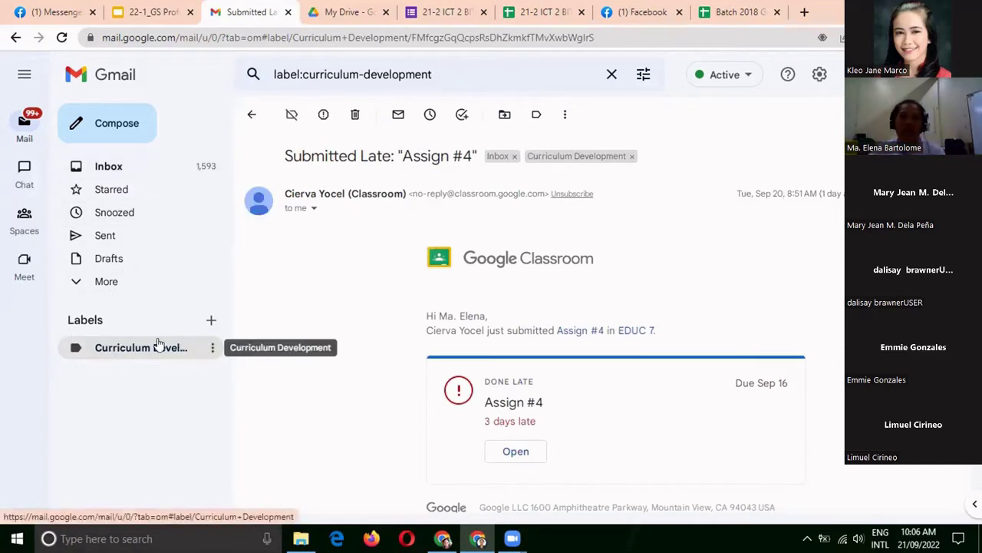
pyautogui.click(148, 168)
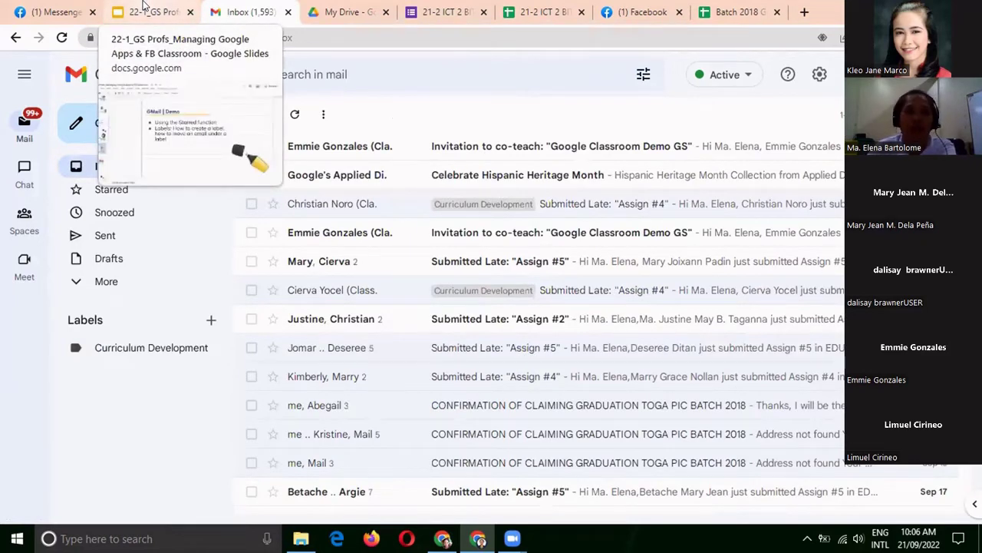
# Step: Switch to the Managing Google Apps & FB Classroom presentation in Google Slides and look through the slides around "GMail | Demo"
pyautogui.click(142, 5)
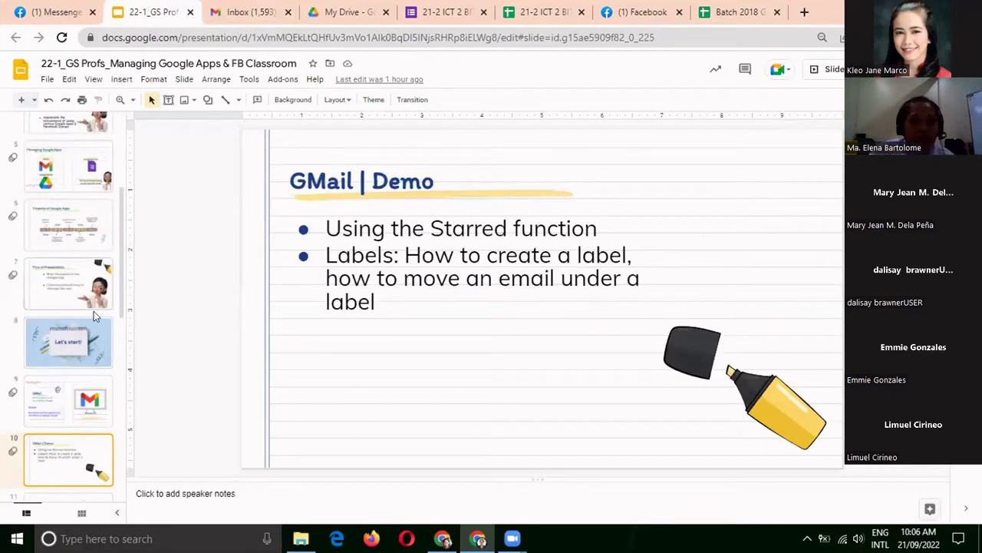
pyautogui.scroll(-2, 93, 311)
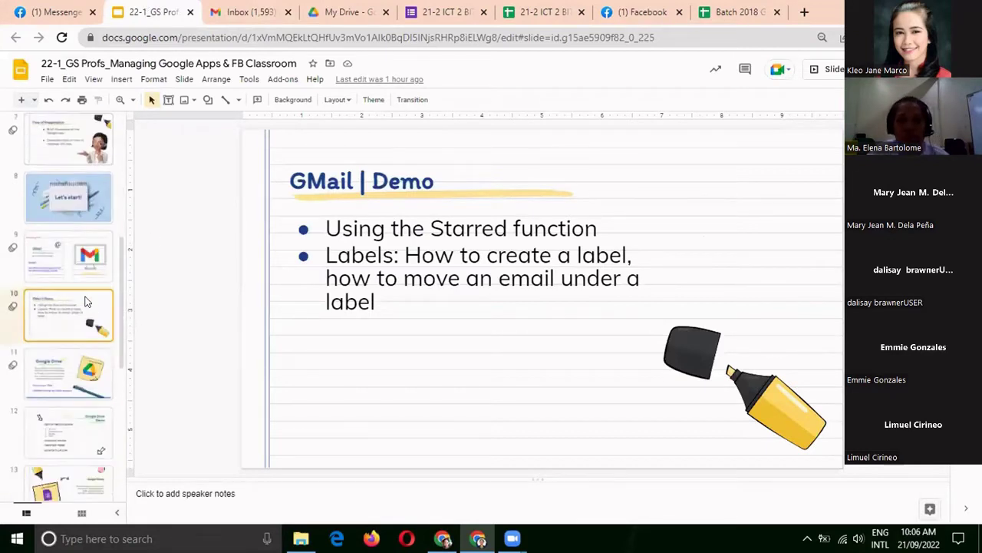
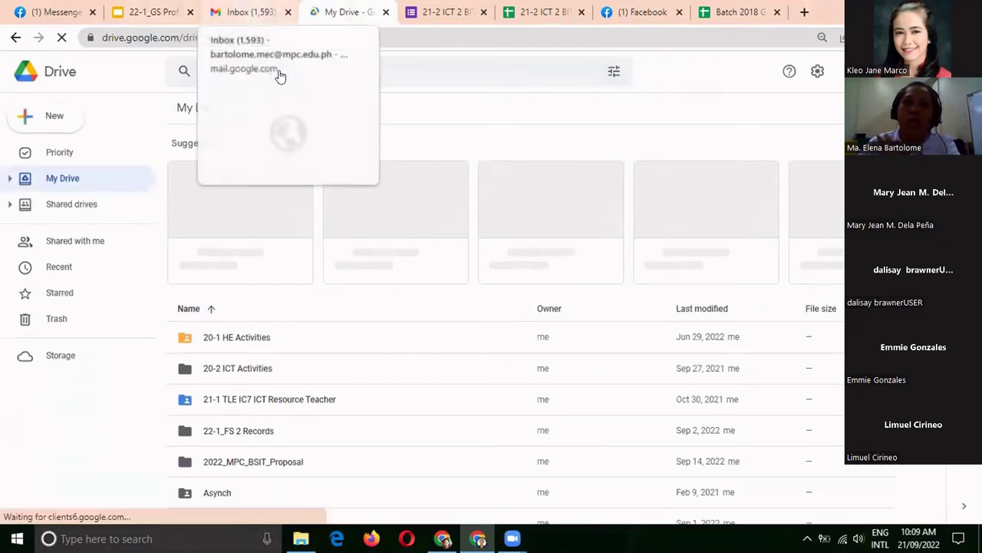
# Step: Go back to the Gmail inbox and show the list of Google apps
pyautogui.click(245, 12)
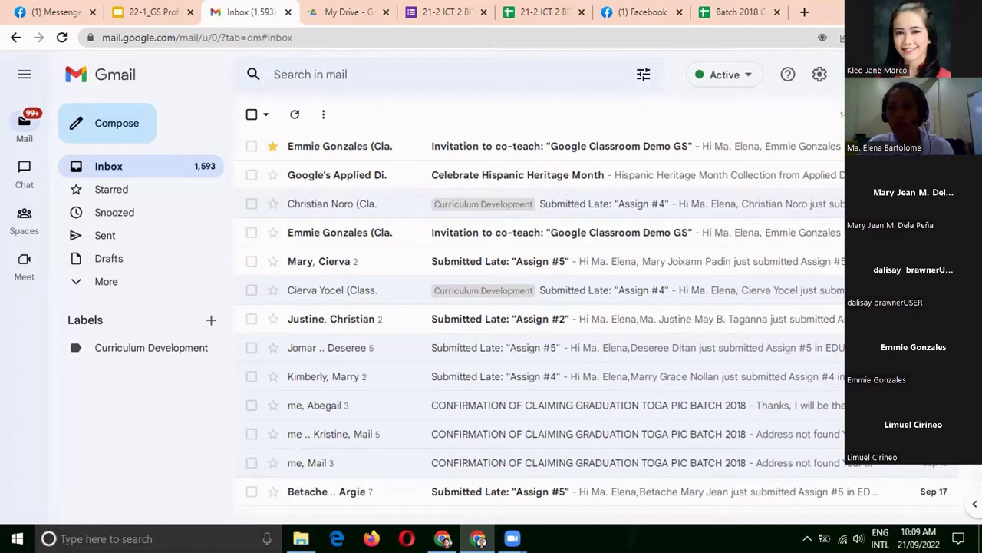
pyautogui.click(852, 75)
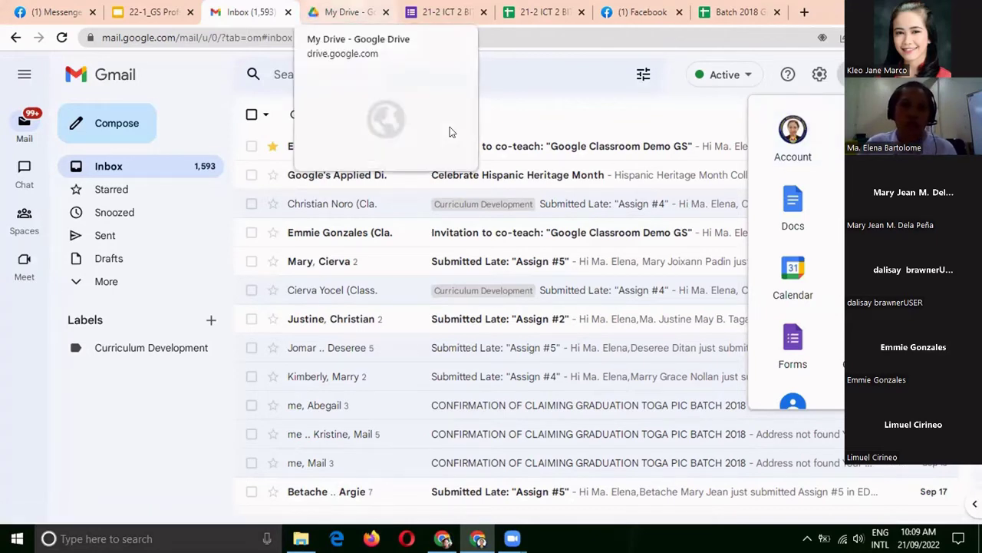
# Step: Switch to My Drive in Google Drive and enlarge the page by two zoom levels
pyautogui.click(345, 11)
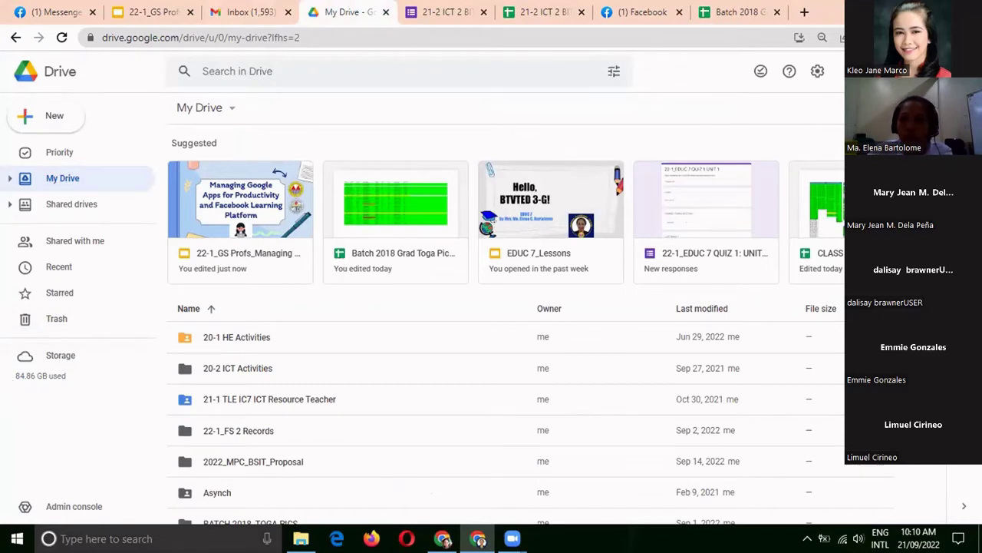
pyautogui.hotkey('alt', 'f')
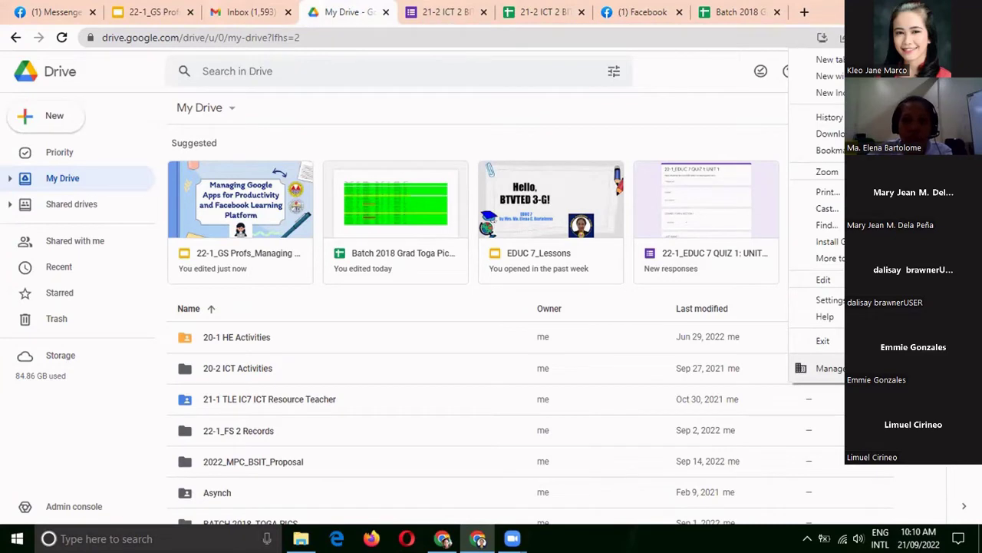
pyautogui.hotkey('ctrl', '+')
pyautogui.hotkey('ctrl', '+')
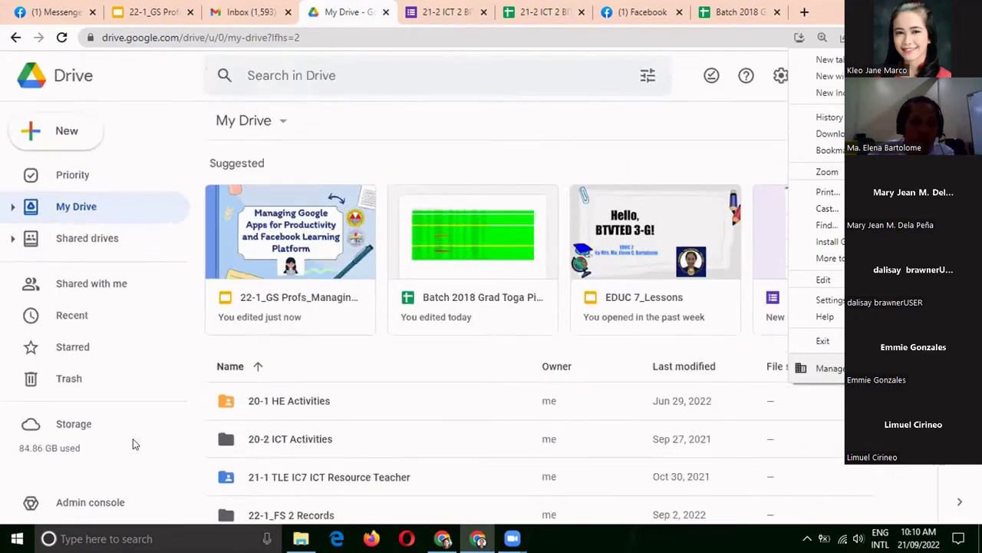
pyautogui.press('Escape')
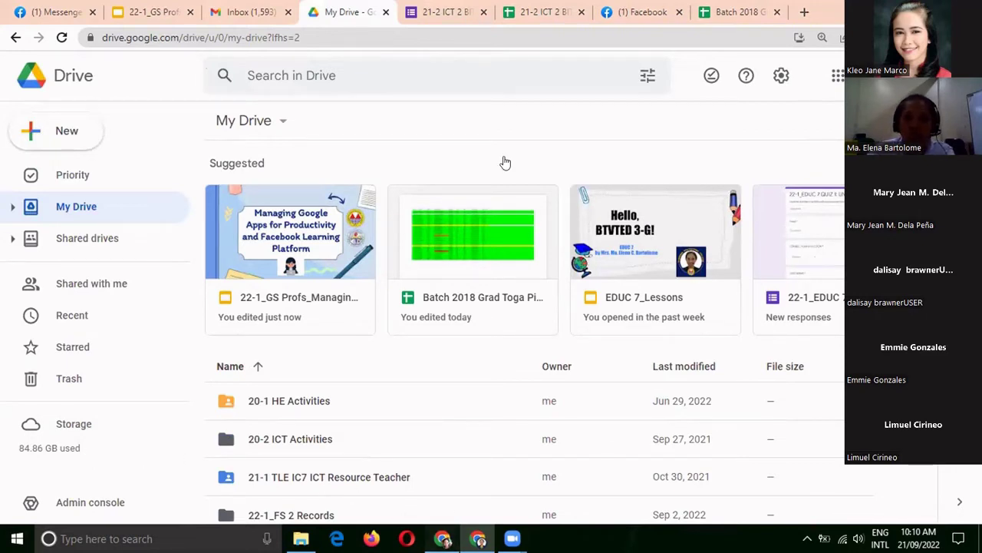
# Step: Switch to the other browser window and go from the Messenger page to the Zoom Post Attendee page
pyautogui.hotkey('alt', 'Tab')
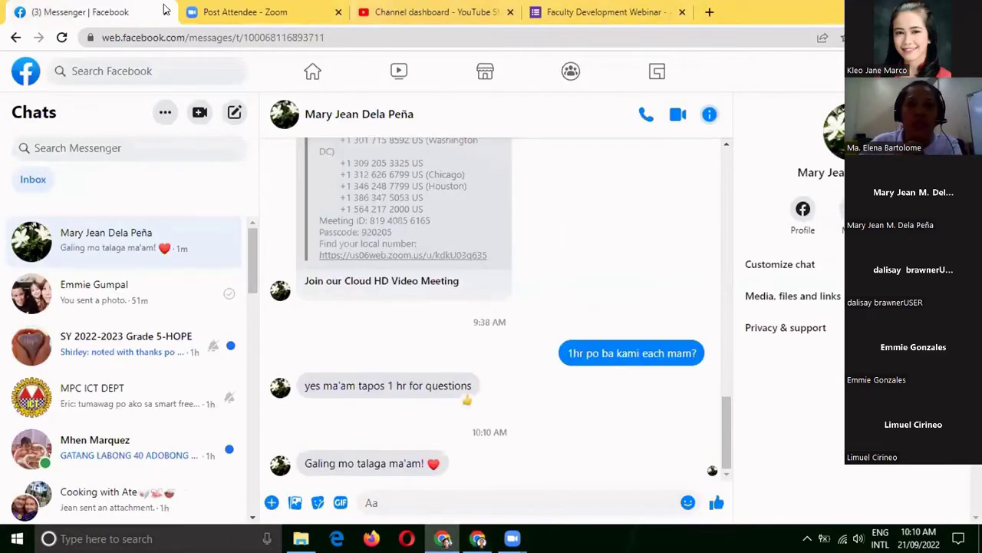
pyautogui.hotkey('ctrl', 'Tab')
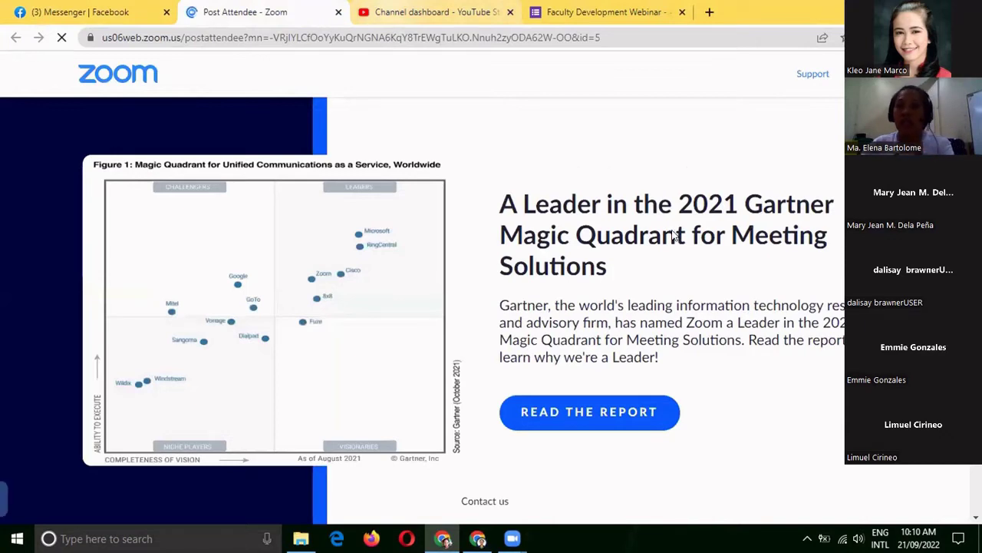
# Step: Open My Drive of Google Drive in a new browser tab and enlarge the page by two zoom levels
pyautogui.hotkey('ctrl', 'Tab')
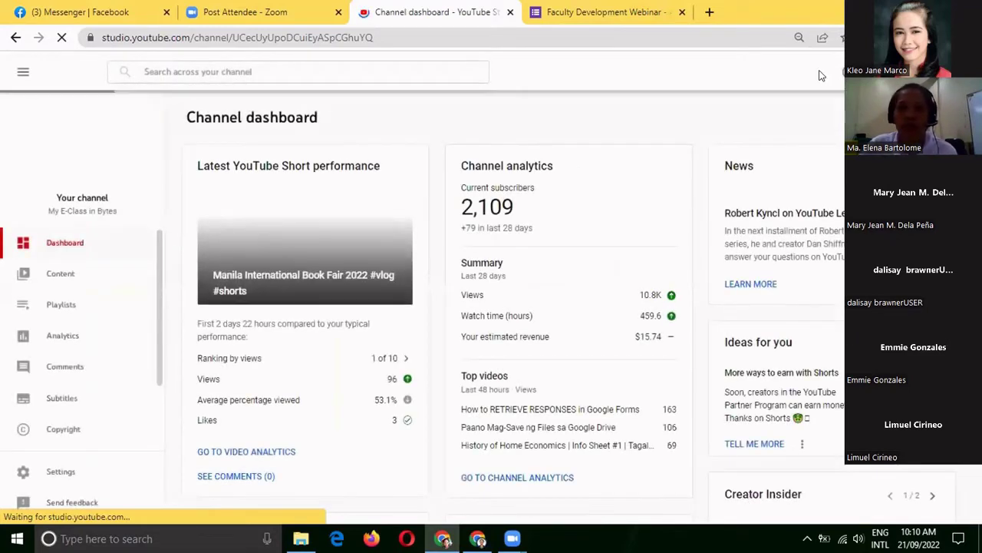
pyautogui.hotkey('ctrl', 'Tab')
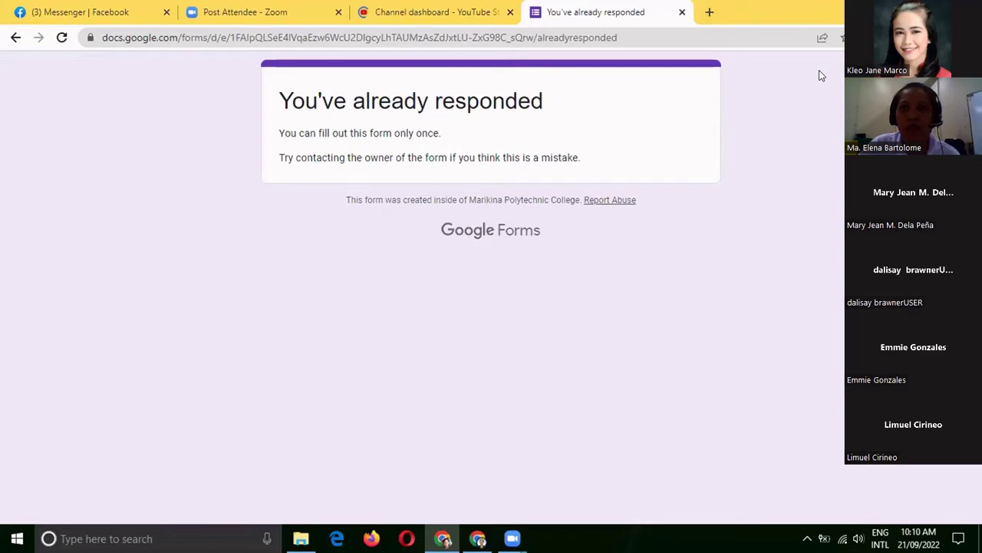
pyautogui.click(710, 11)
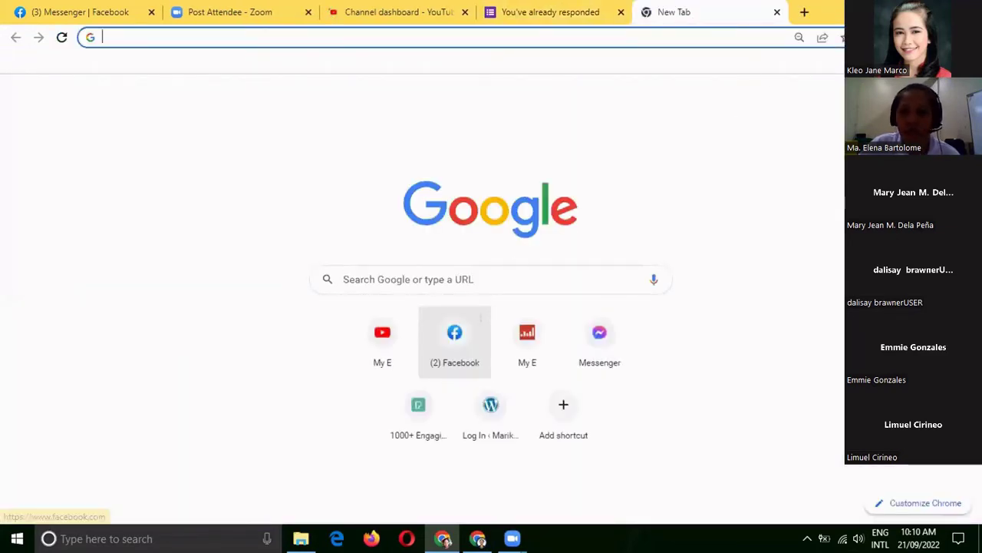
pyautogui.click(482, 313)
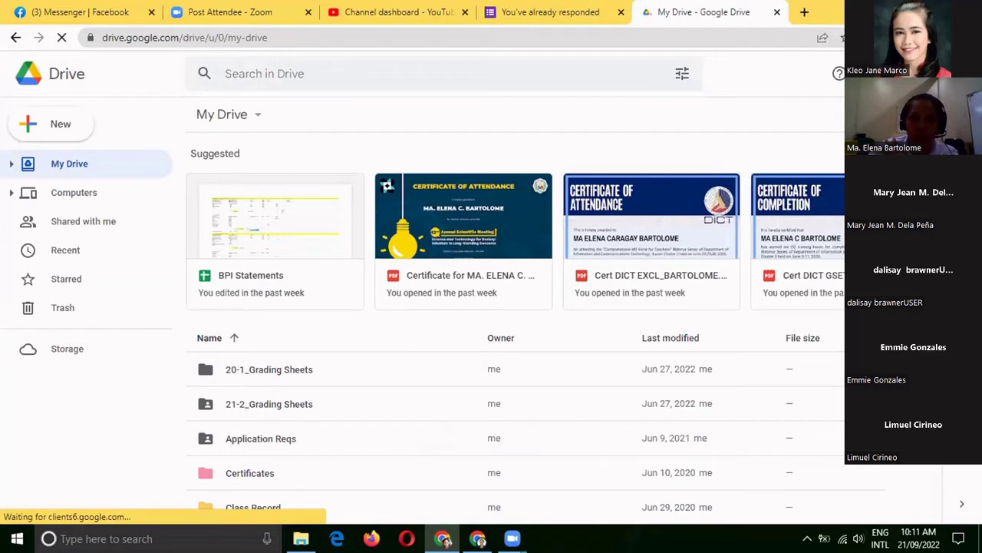
pyautogui.hotkey('alt', 'f')
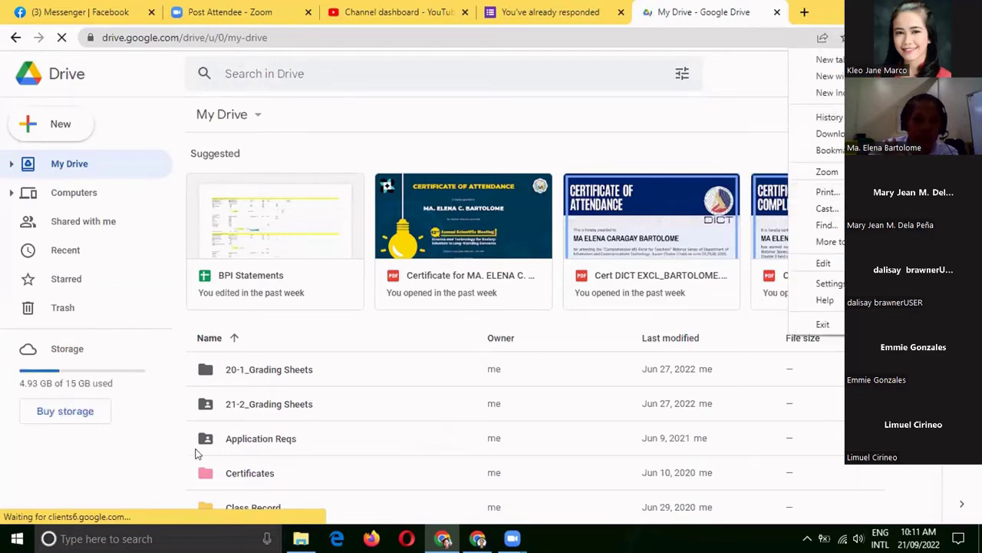
pyautogui.hotkey('ctrl', '+')
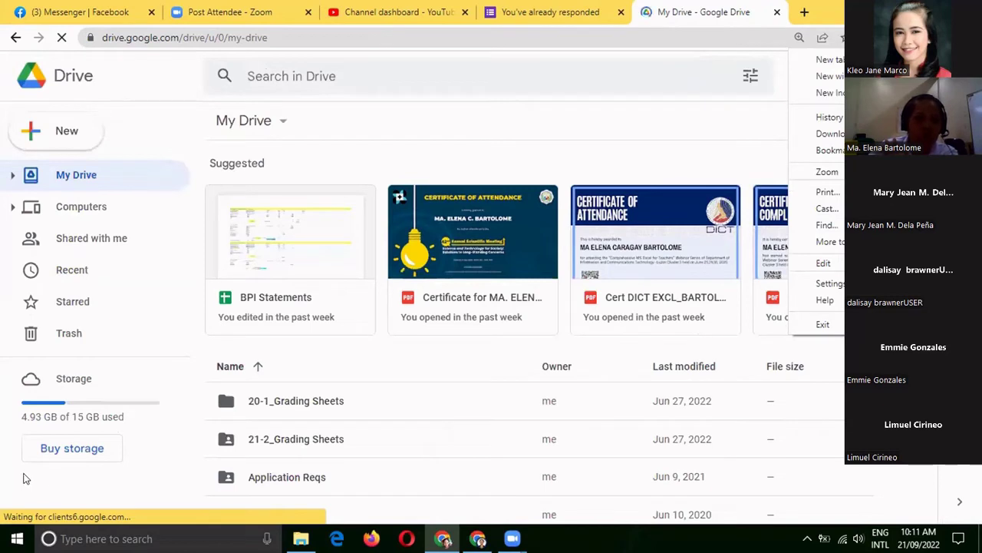
pyautogui.hotkey('ctrl', '+')
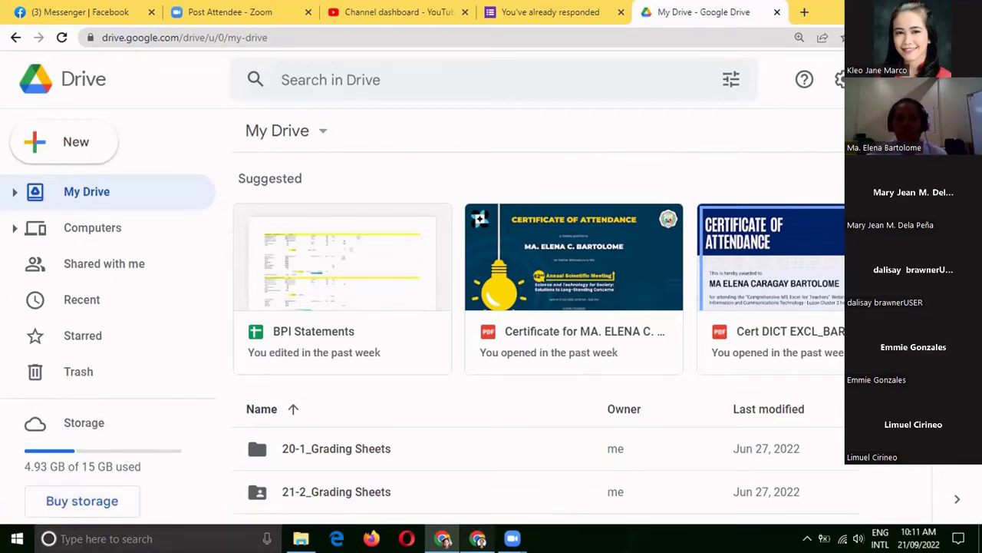
# Step: Switch back to the other browser window's My Drive and look through its list of folders and files
pyautogui.hotkey('alt', 'Tab')
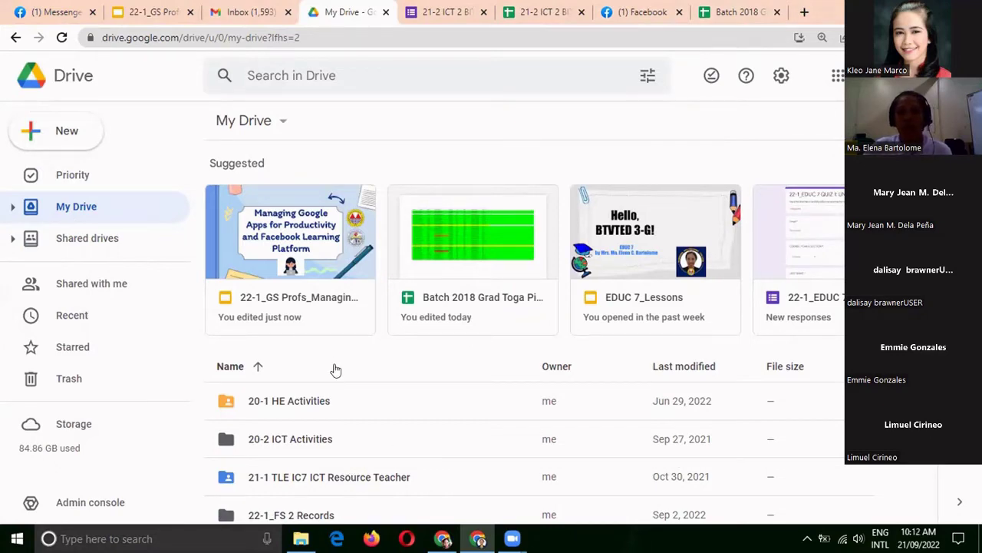
pyautogui.scroll(-1, 336, 369)
pyautogui.scroll(1, 335, 369)
pyautogui.scroll(-3, 335, 369)
pyautogui.scroll(3, 333, 369)
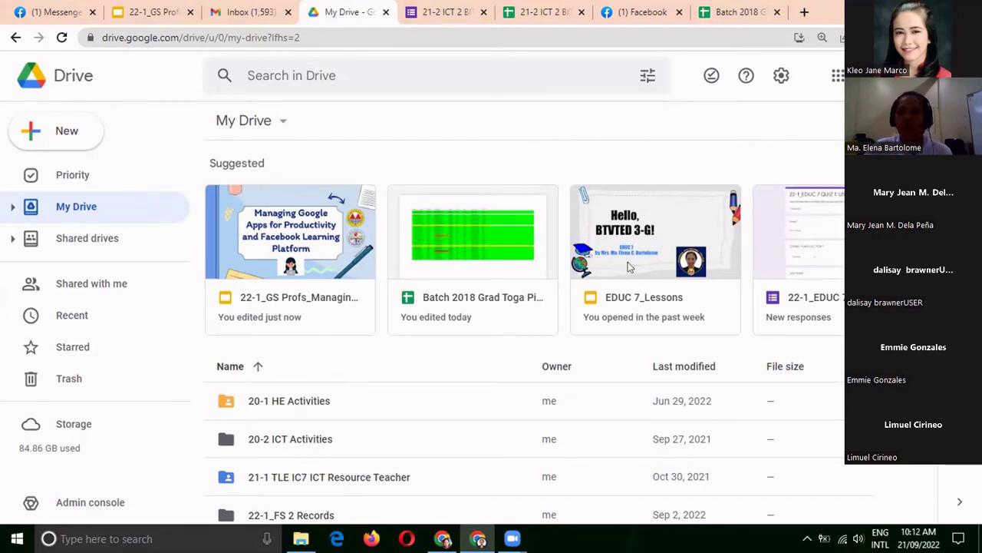
pyautogui.scroll(-1, 335, 369)
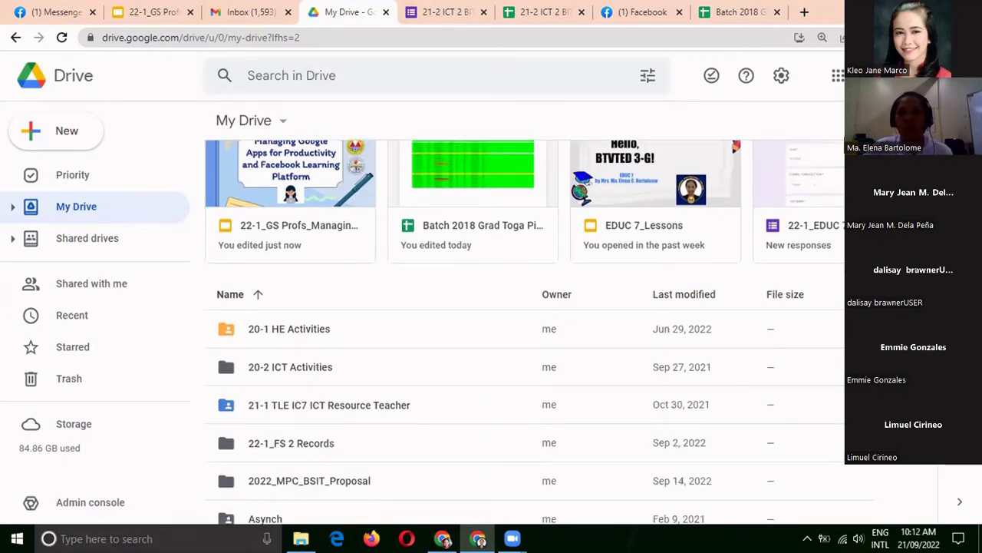
pyautogui.scroll(-1, 388, 350)
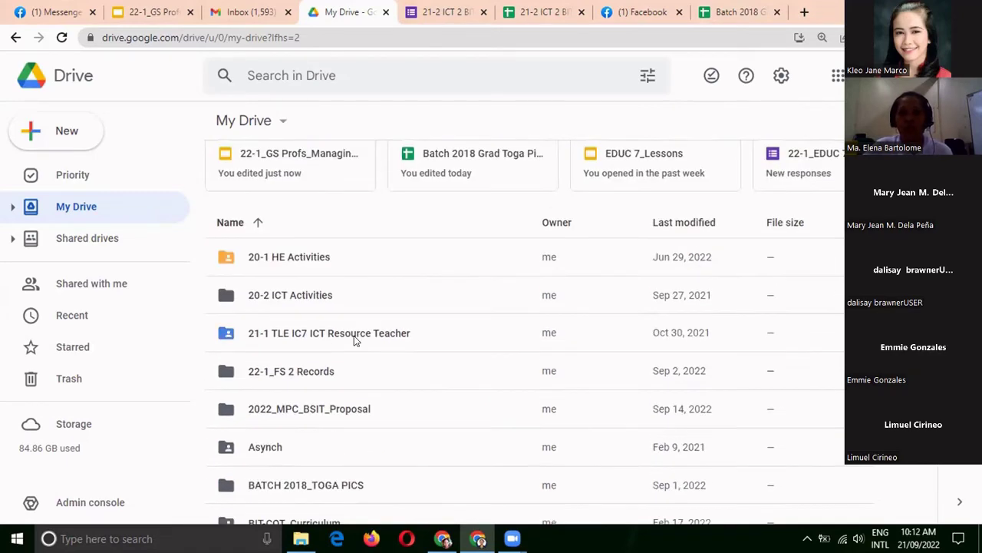
pyautogui.scroll(-4, 354, 340)
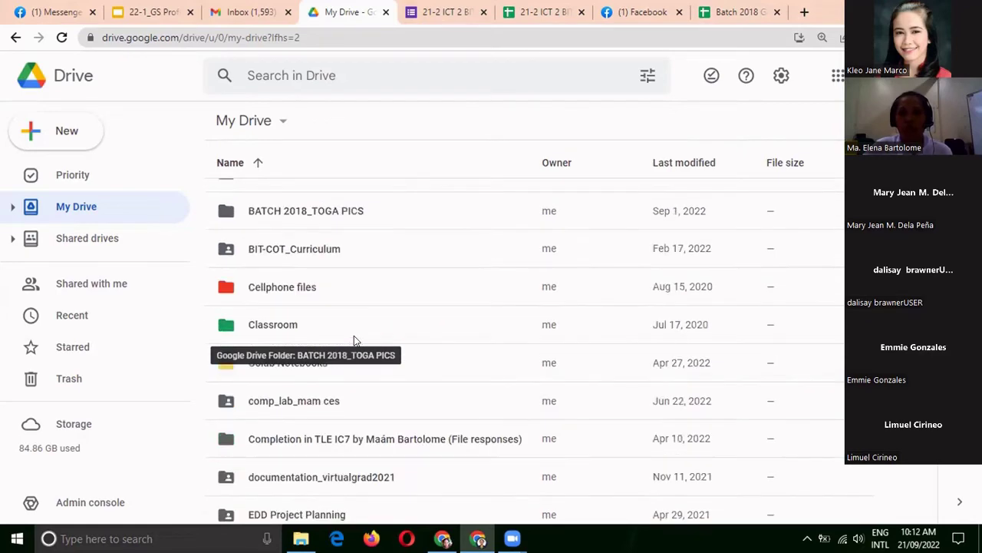
pyautogui.scroll(-5, 354, 340)
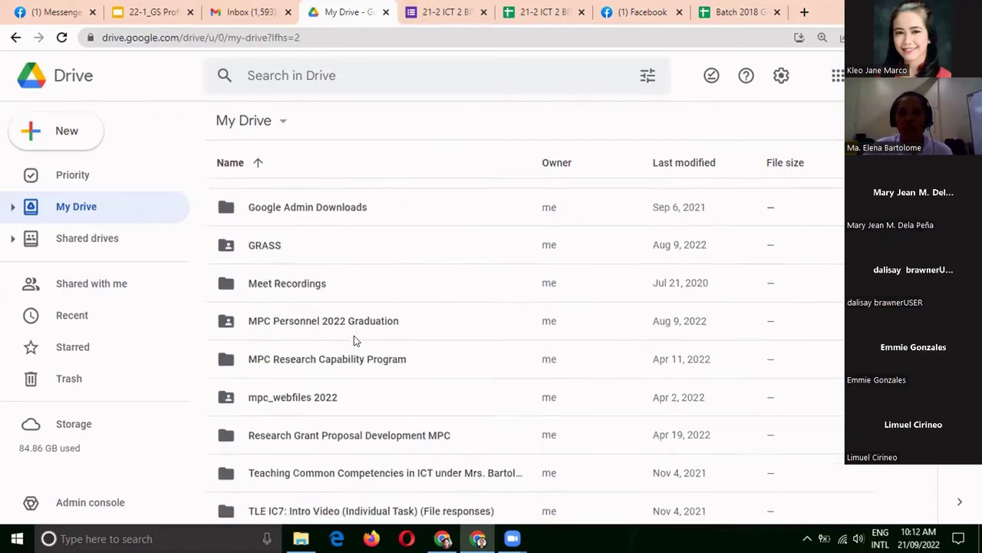
pyautogui.scroll(-3, 353, 340)
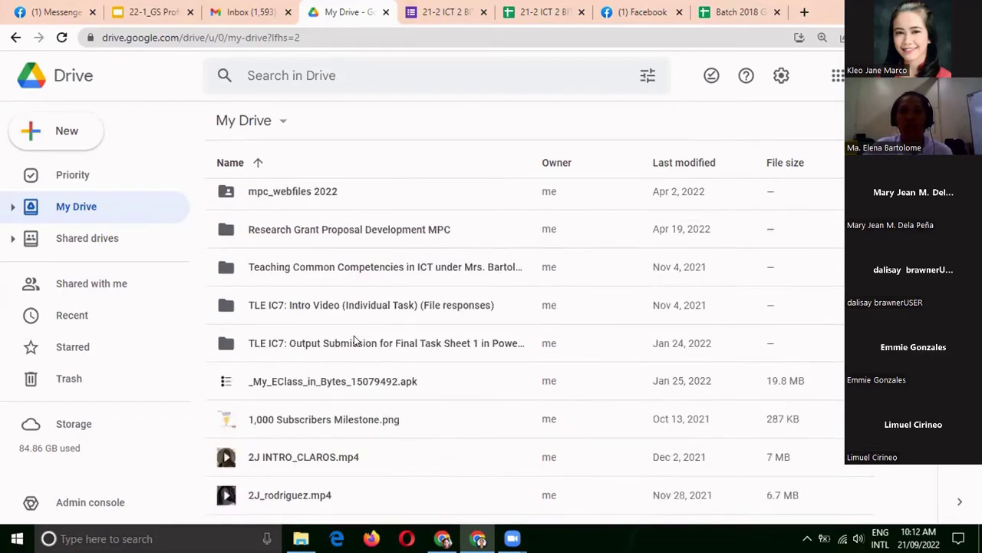
pyautogui.scroll(-1, 354, 339)
pyautogui.scroll(-5, 354, 340)
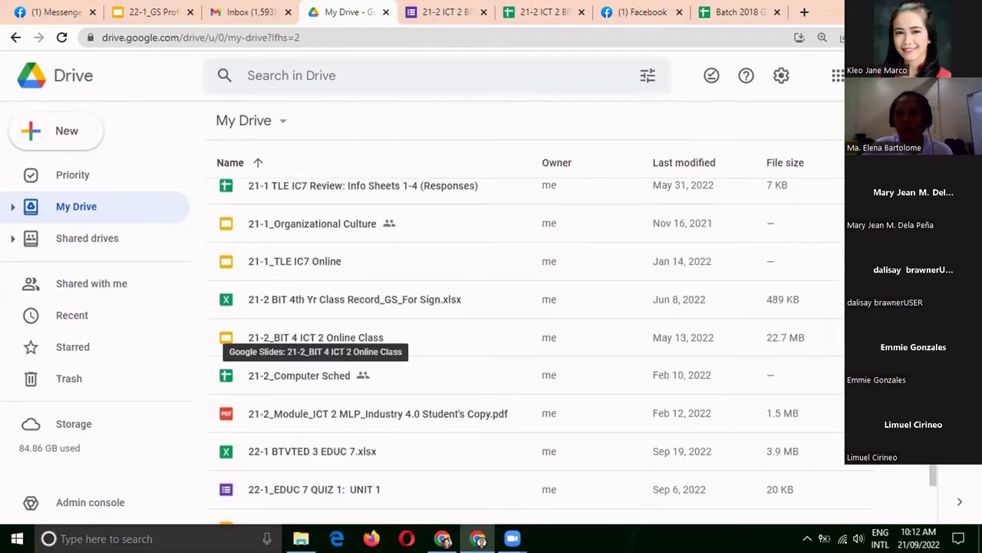
pyautogui.scroll(3, 315, 338)
pyautogui.scroll(3, 315, 338)
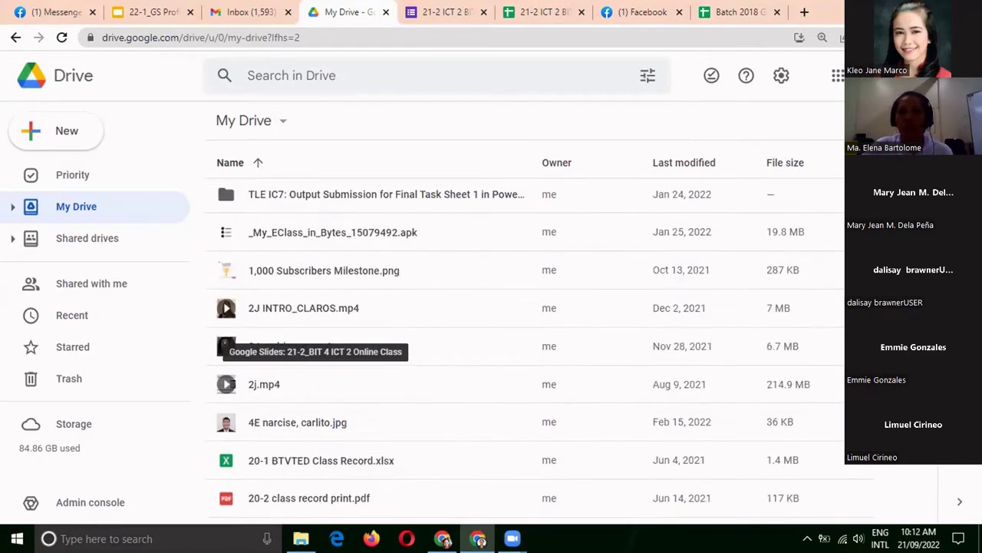
pyautogui.scroll(-4, 315, 338)
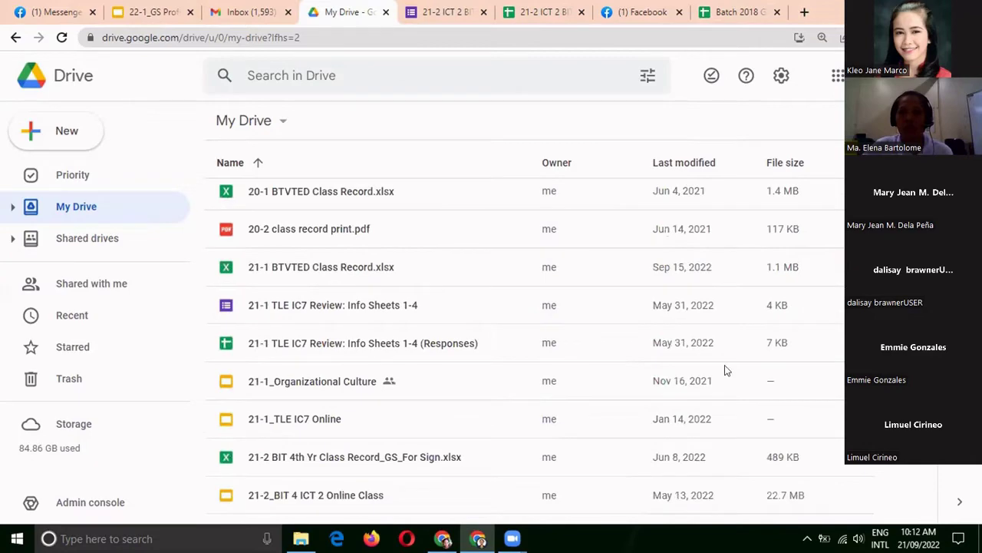
# Step: Display My Drive in grid layout to look through the file thumbnails, and return it to list layout
pyautogui.scroll(4, 724, 359)
pyautogui.scroll(10, 706, 329)
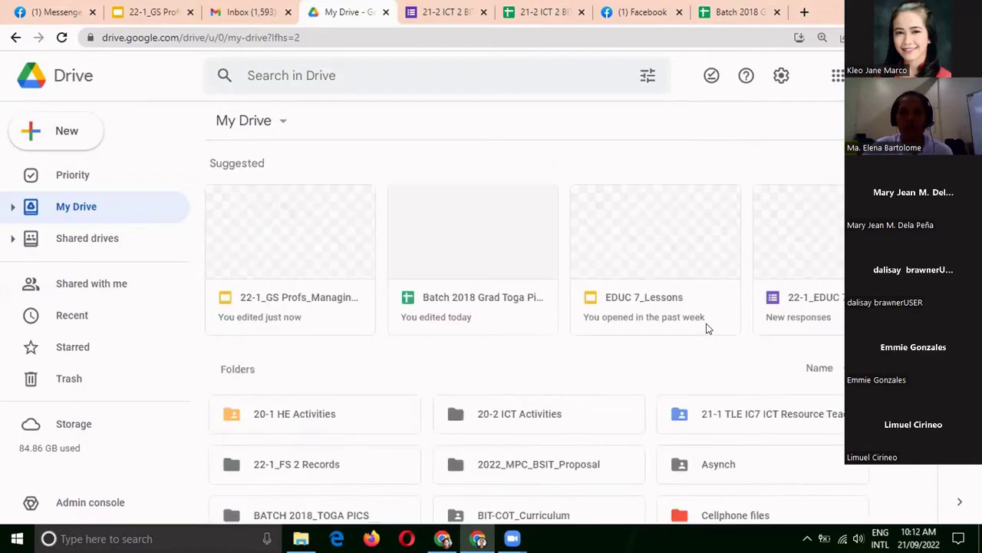
pyautogui.scroll(-15, 603, 330)
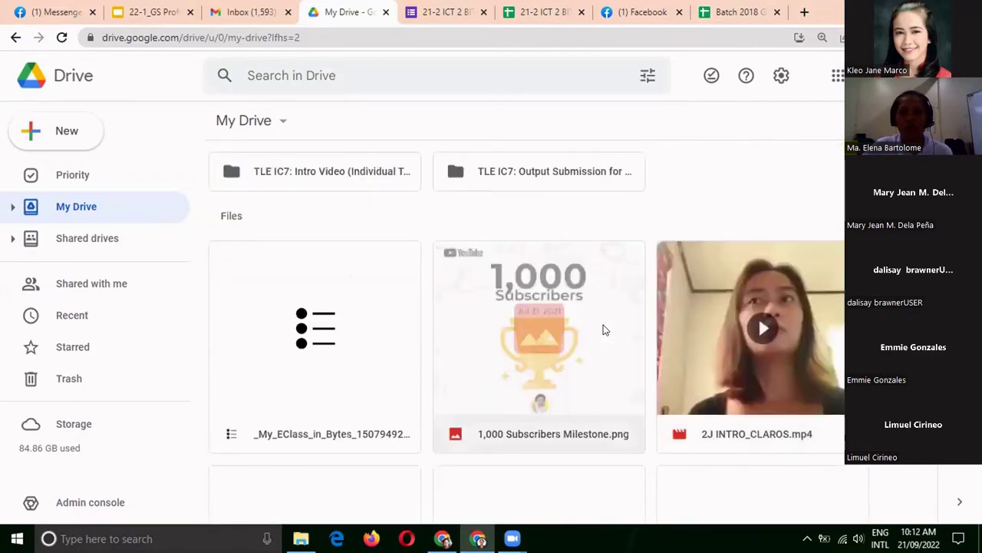
pyautogui.scroll(-1, 603, 330)
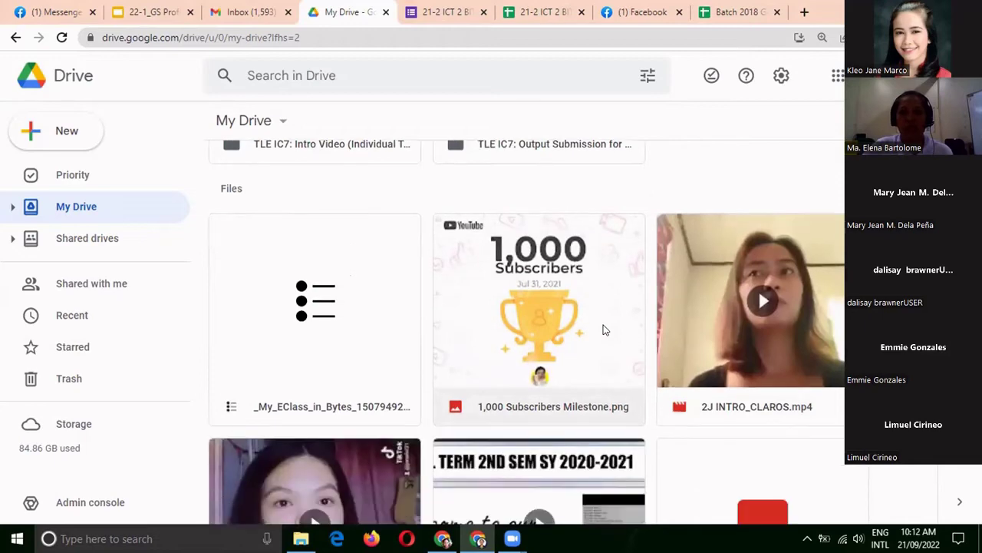
pyautogui.scroll(-1, 604, 330)
pyautogui.scroll(-1, 765, 247)
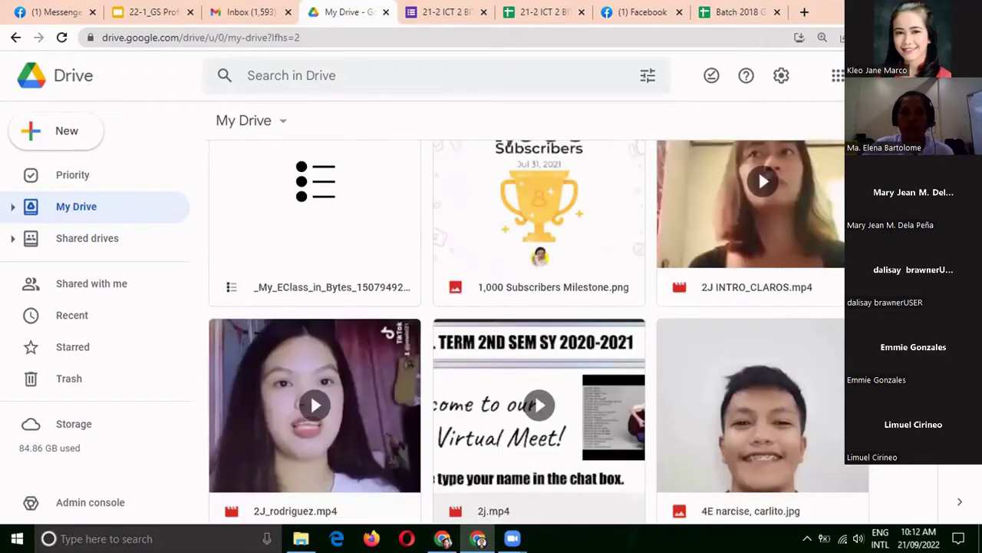
pyautogui.scroll(-2, 204, 458)
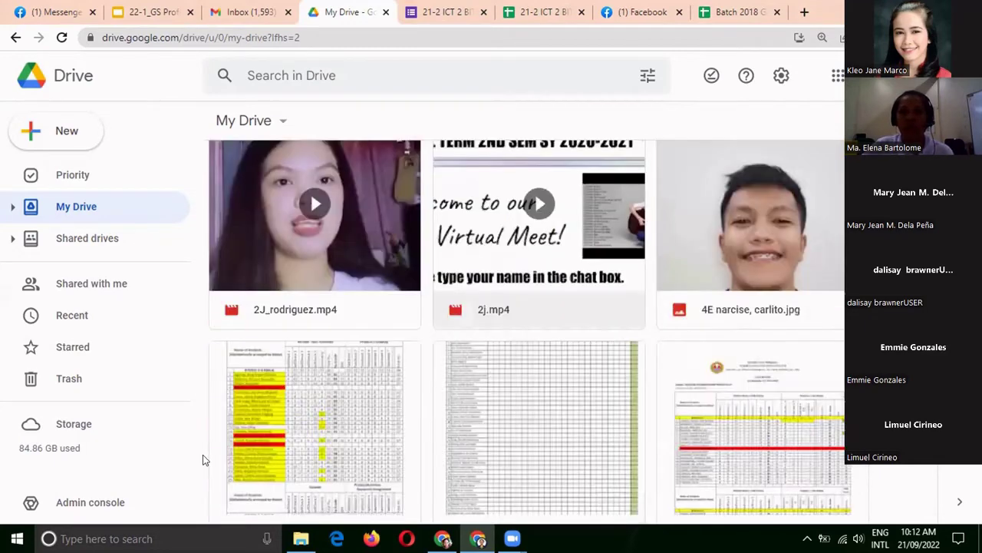
pyautogui.scroll(4, 407, 380)
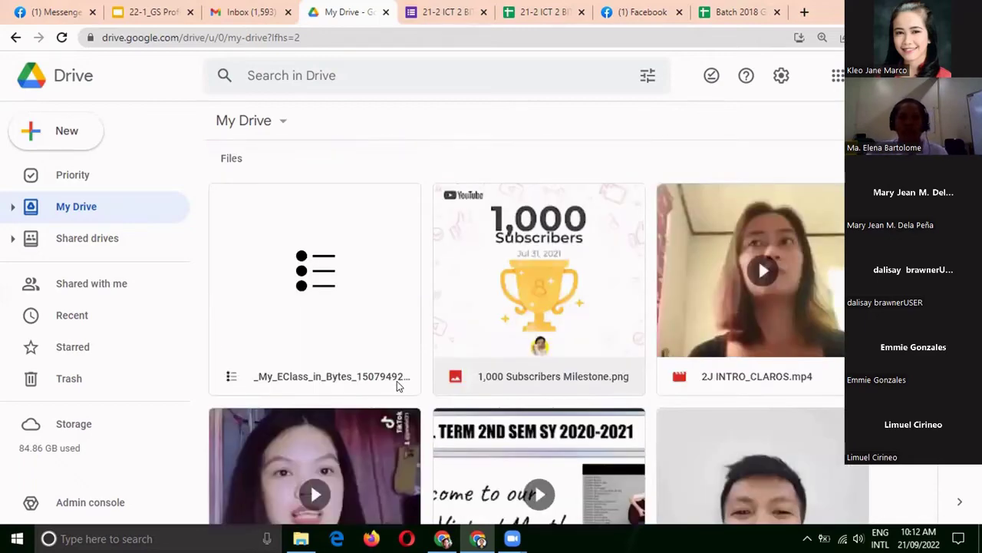
pyautogui.scroll(-3, 392, 383)
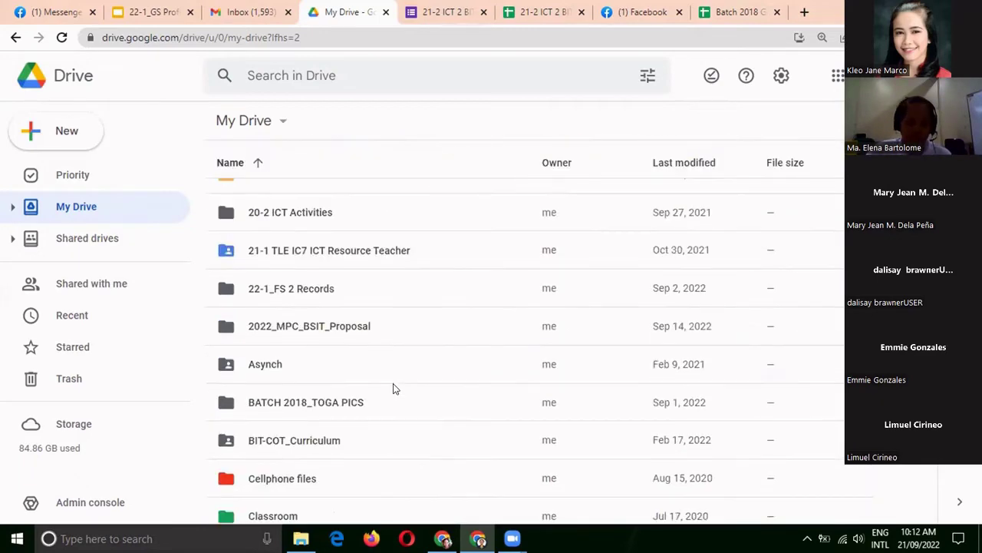
pyautogui.scroll(-5, 393, 389)
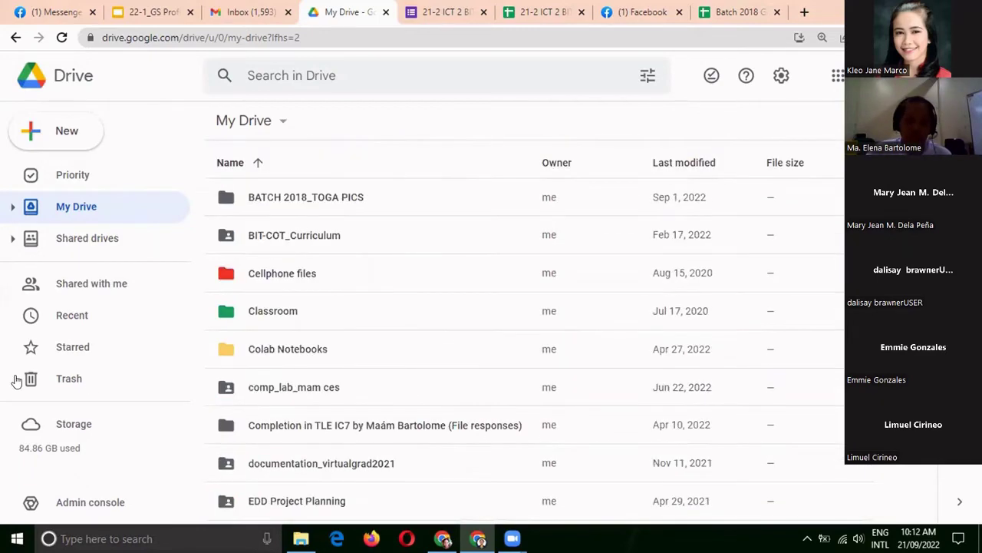
# Step: View the Shared drives, Shared with me and Starred sections of the drive in turn
pyautogui.click(81, 241)
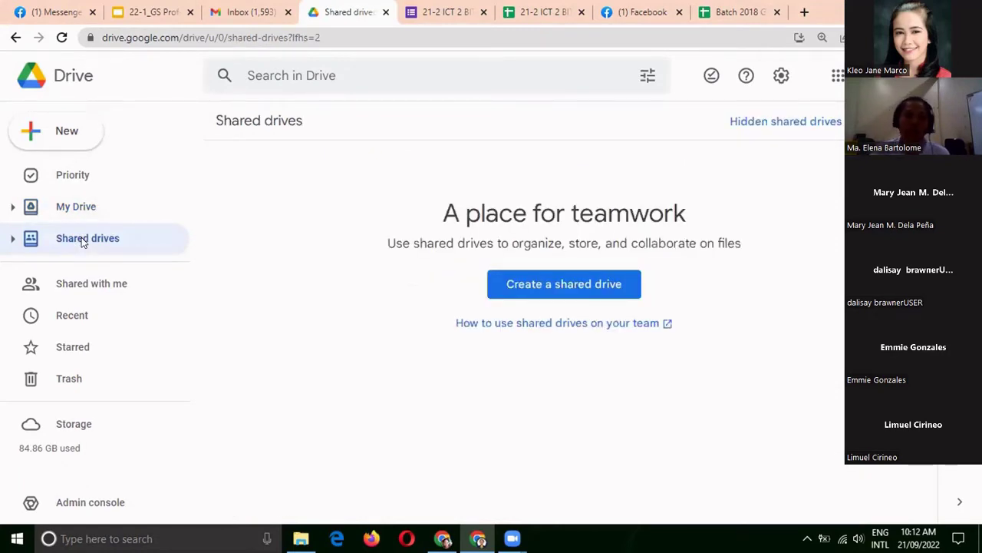
pyautogui.click(70, 285)
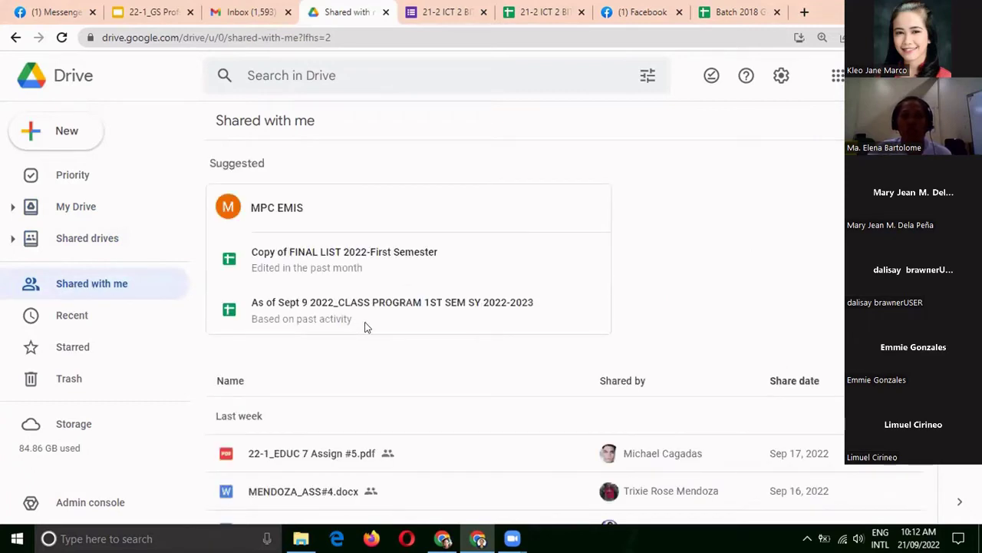
pyautogui.scroll(-1, 366, 326)
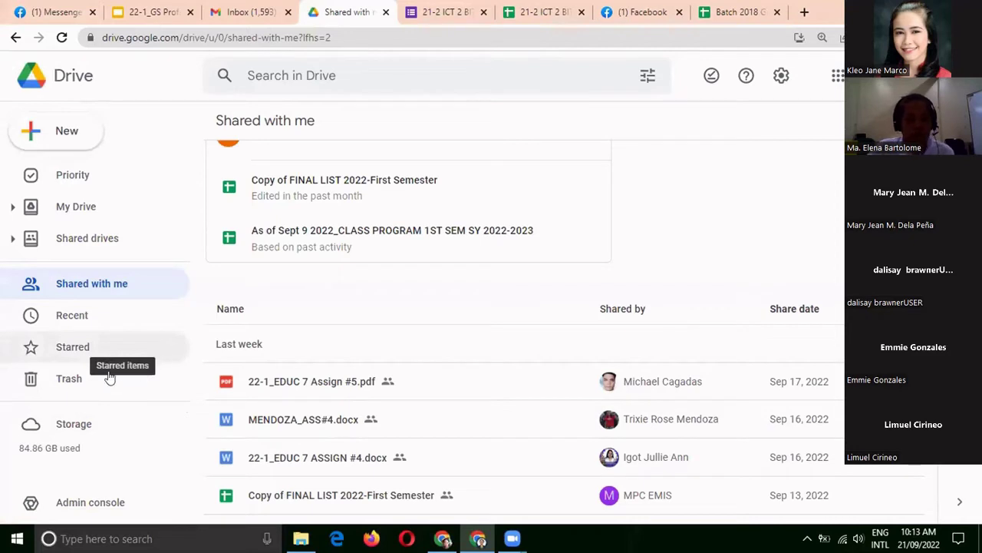
pyautogui.click(82, 340)
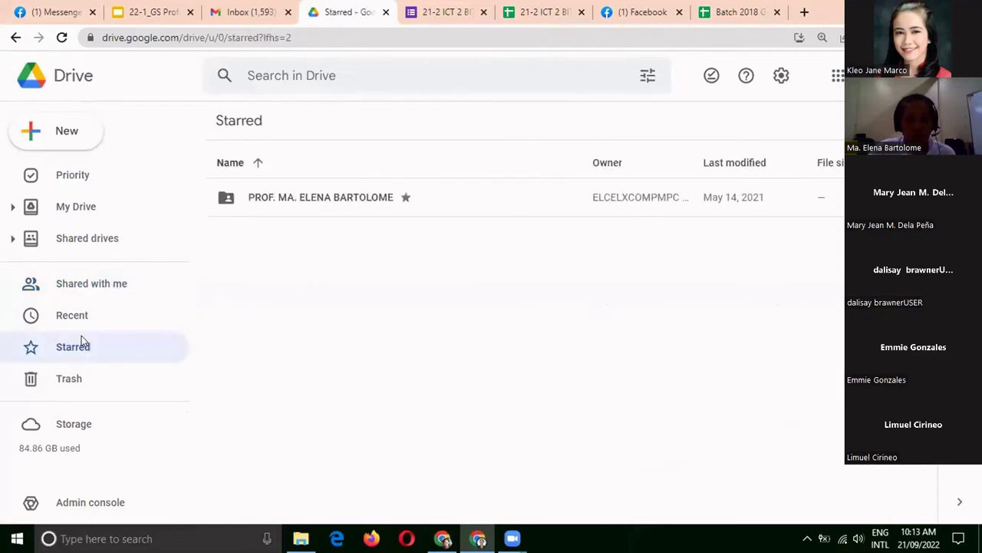
# Step: Return to My Drive and examine its folders and files again, ending back among the folders
pyautogui.click(85, 209)
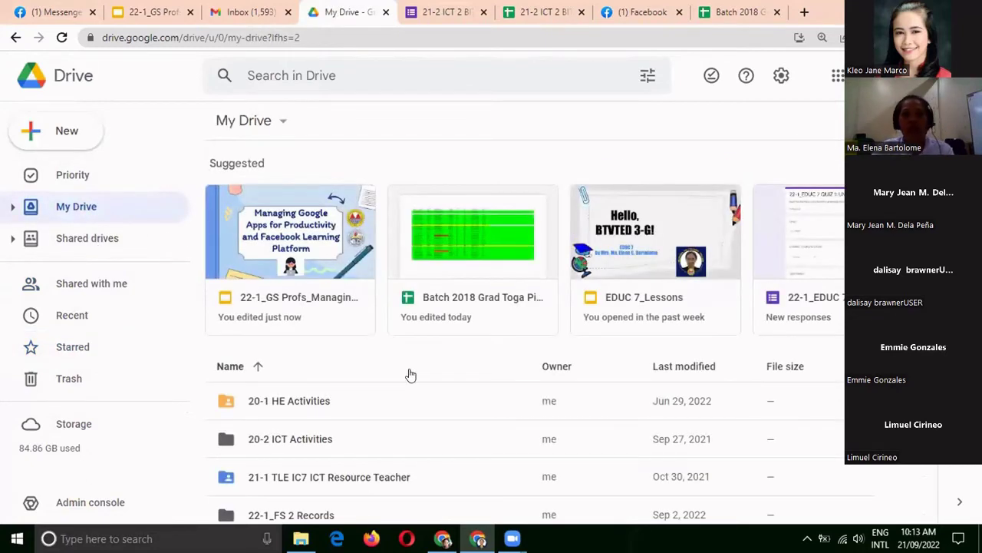
pyautogui.scroll(-2, 409, 374)
pyautogui.scroll(-10, 409, 374)
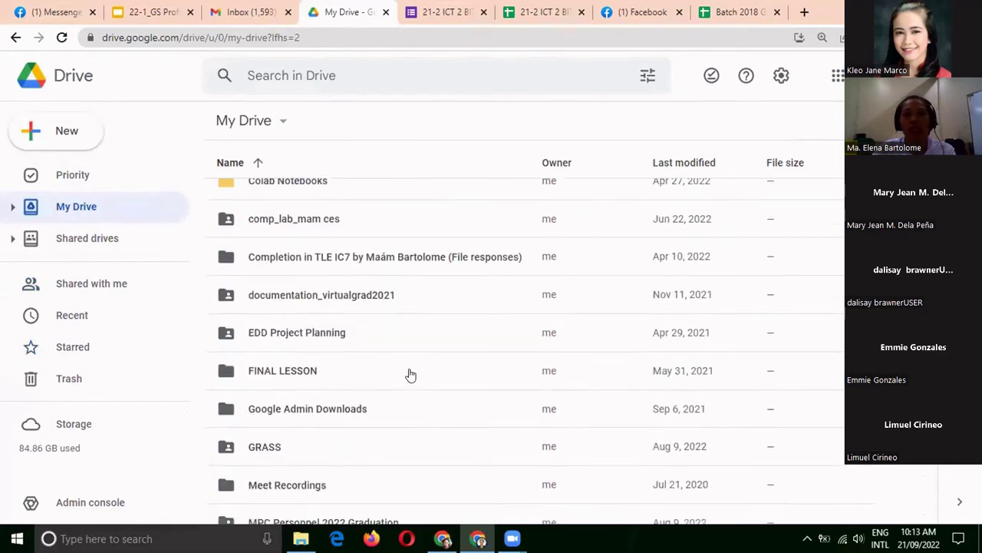
pyautogui.scroll(-5, 409, 374)
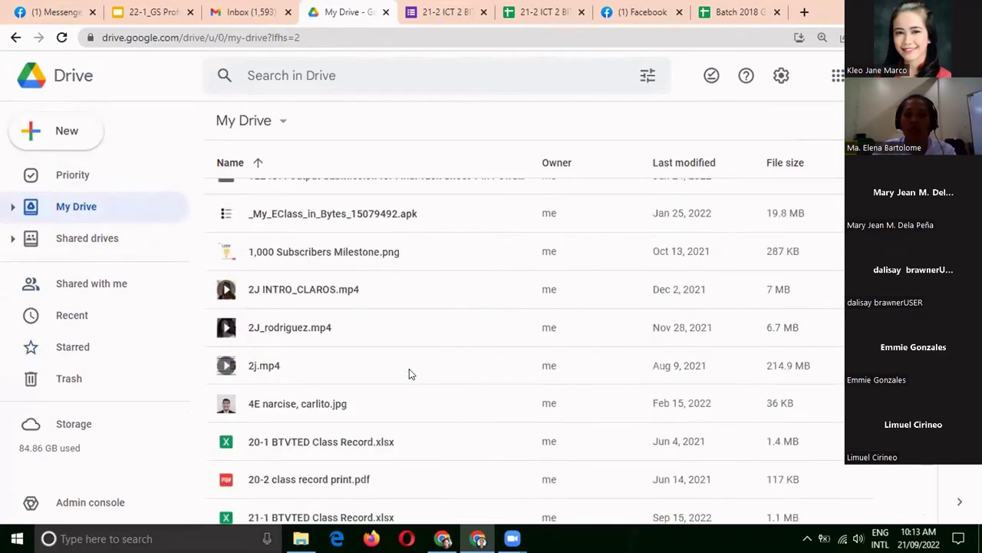
pyautogui.scroll(5, 409, 374)
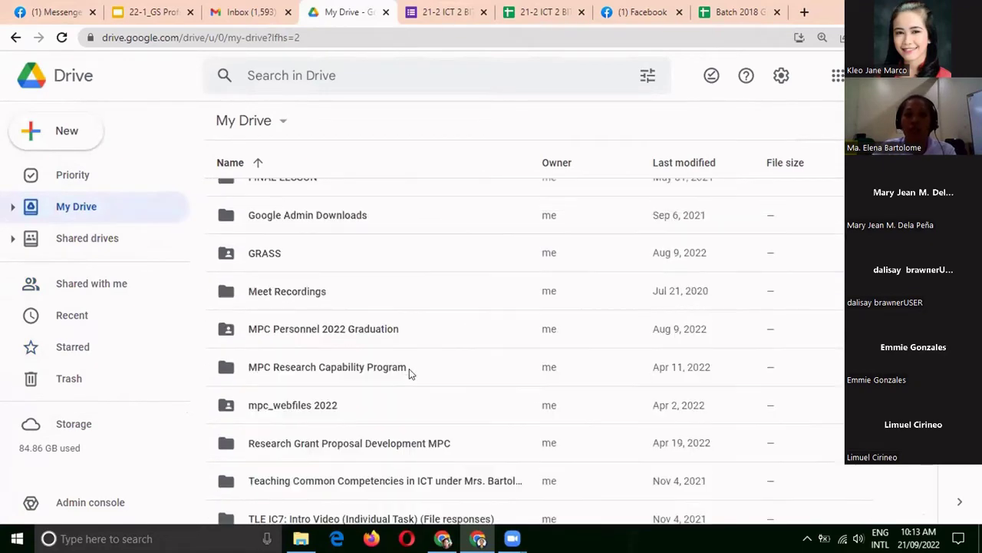
pyautogui.scroll(5, 409, 374)
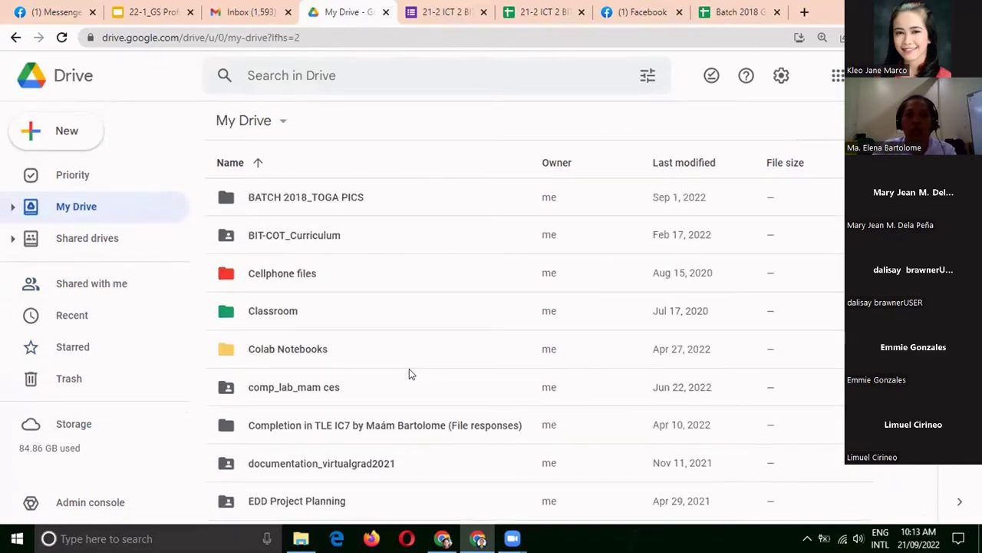
pyautogui.scroll(2, 409, 366)
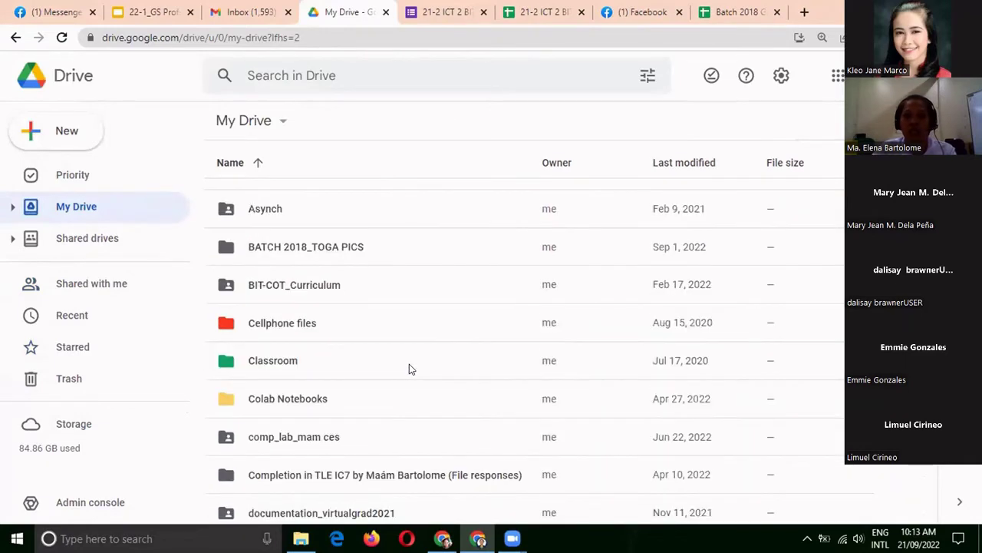
# Step: Add the 22-1_FS 2 Records folder to Starred and check for it in the Starred section
pyautogui.scroll(1, 301, 310)
pyautogui.click(302, 309)
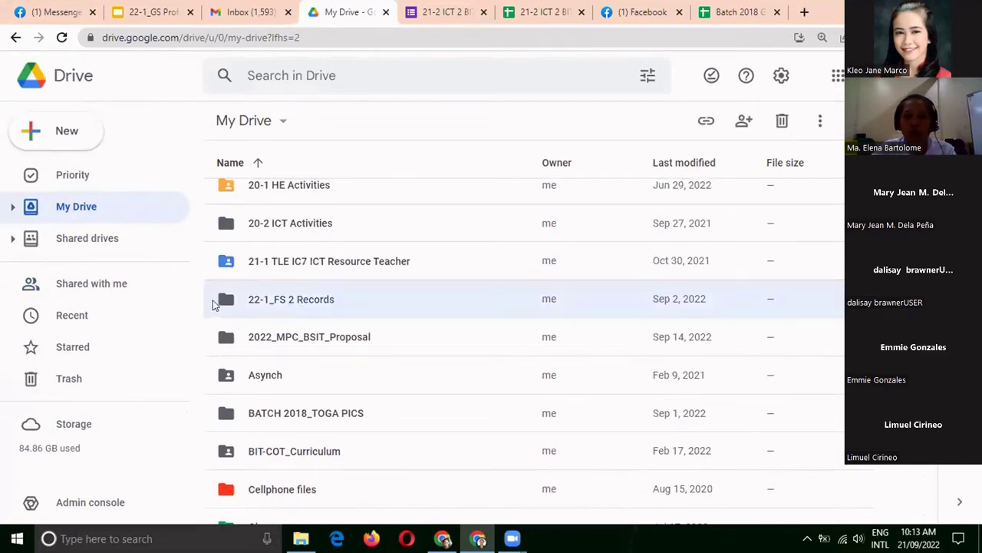
pyautogui.rightClick(270, 305)
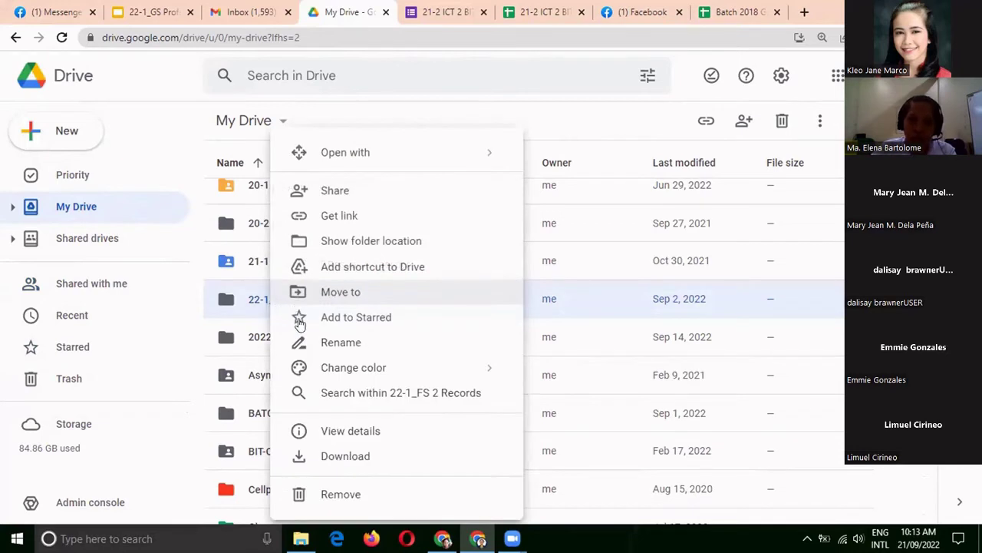
pyautogui.click(300, 320)
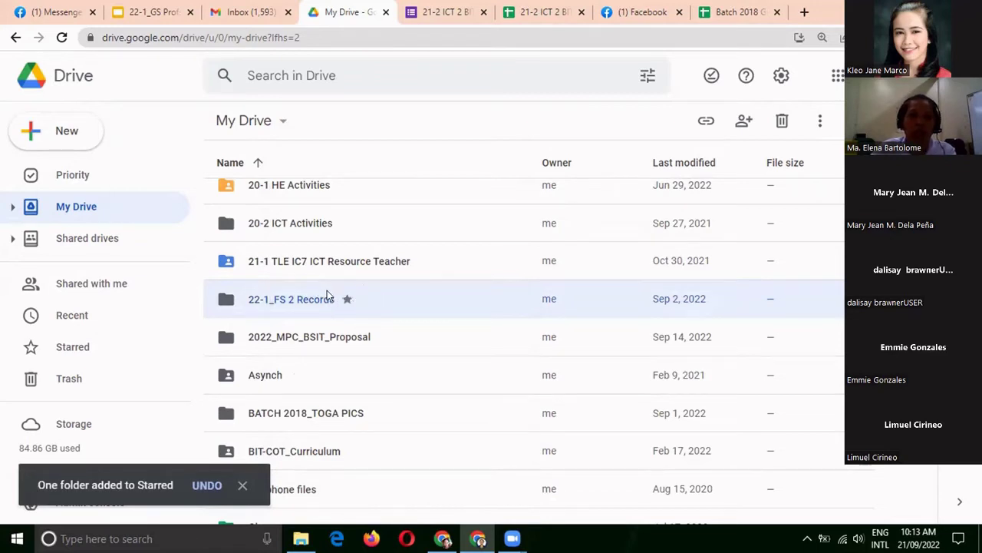
pyautogui.click(44, 352)
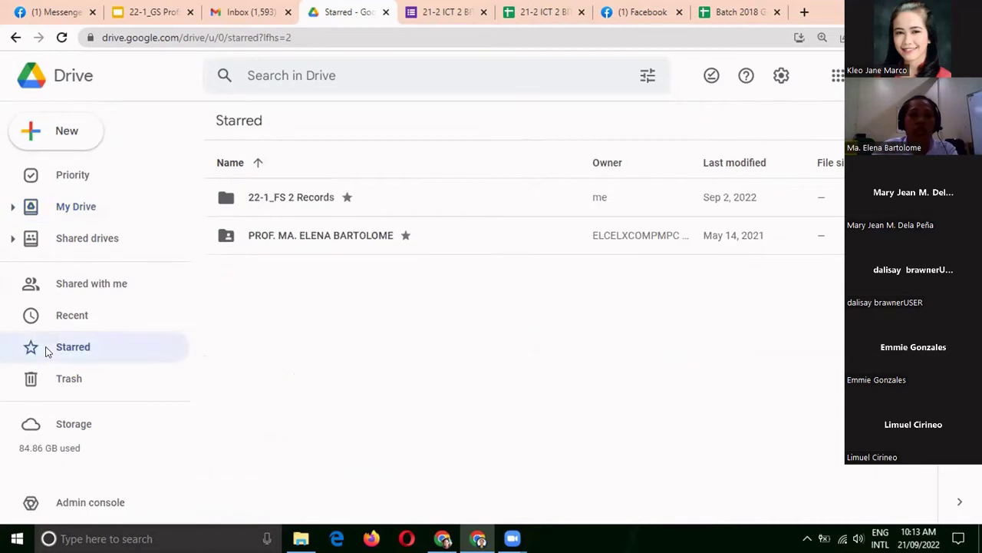
pyautogui.click(261, 197)
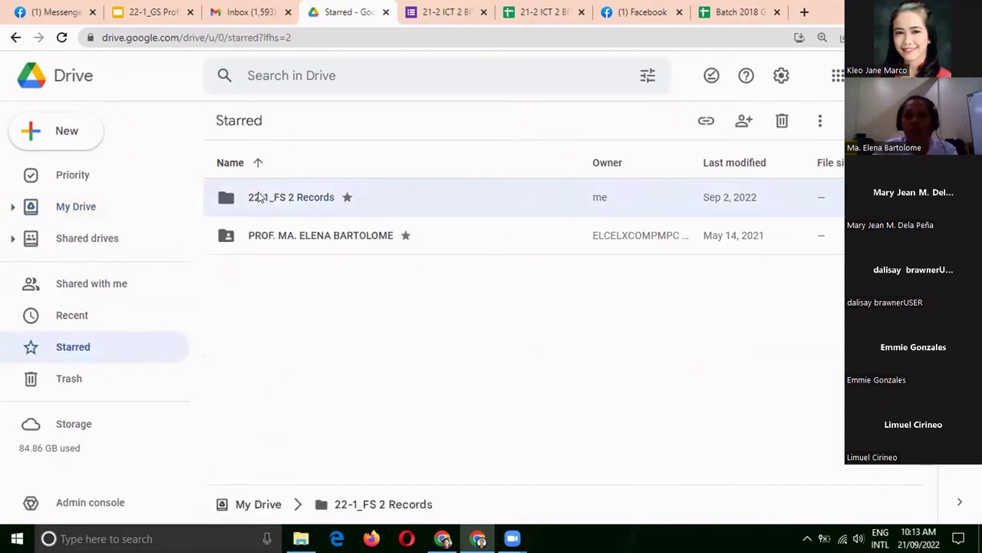
# Step: Look through the folders and files in My Drive again, and view the contents of the Trash
pyautogui.click(97, 201)
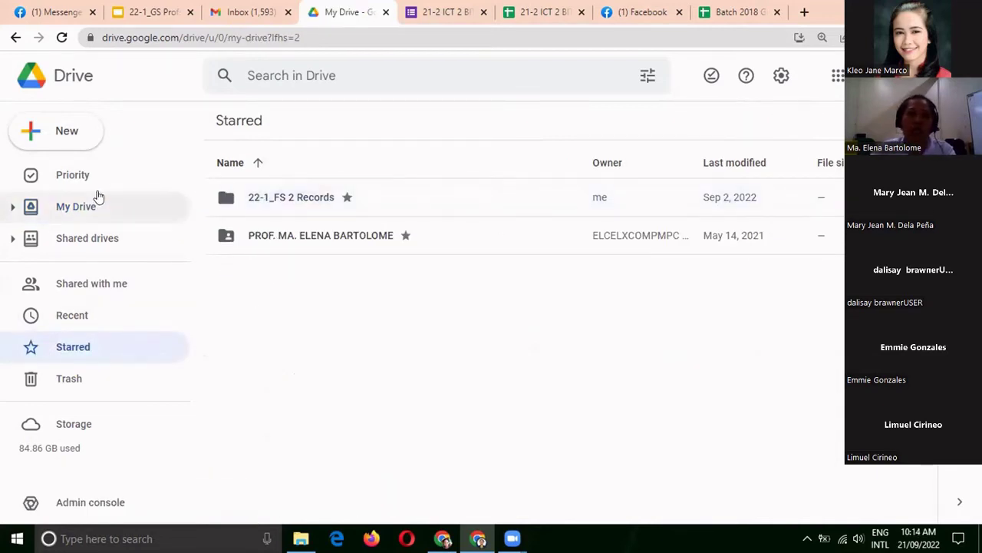
pyautogui.scroll(-2, 434, 332)
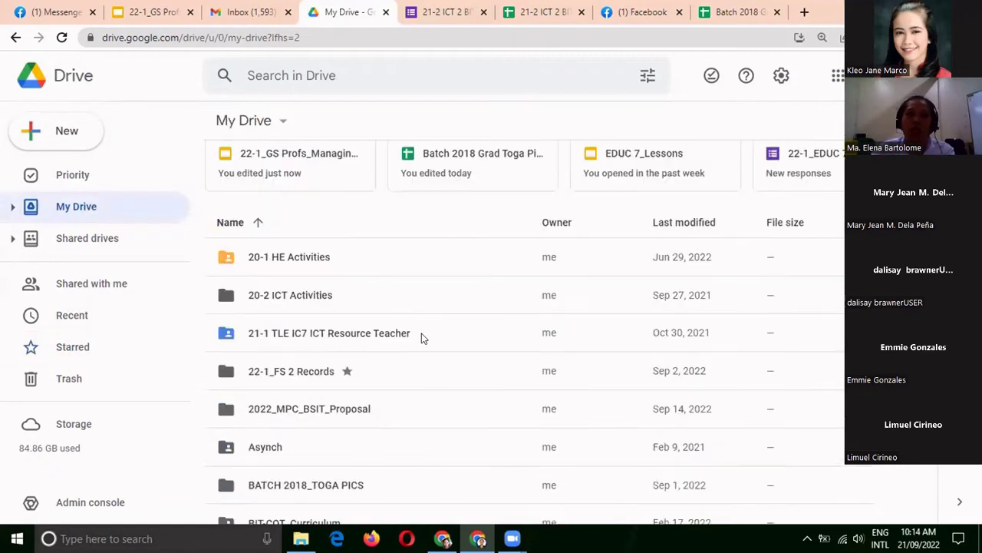
pyautogui.scroll(-15, 421, 335)
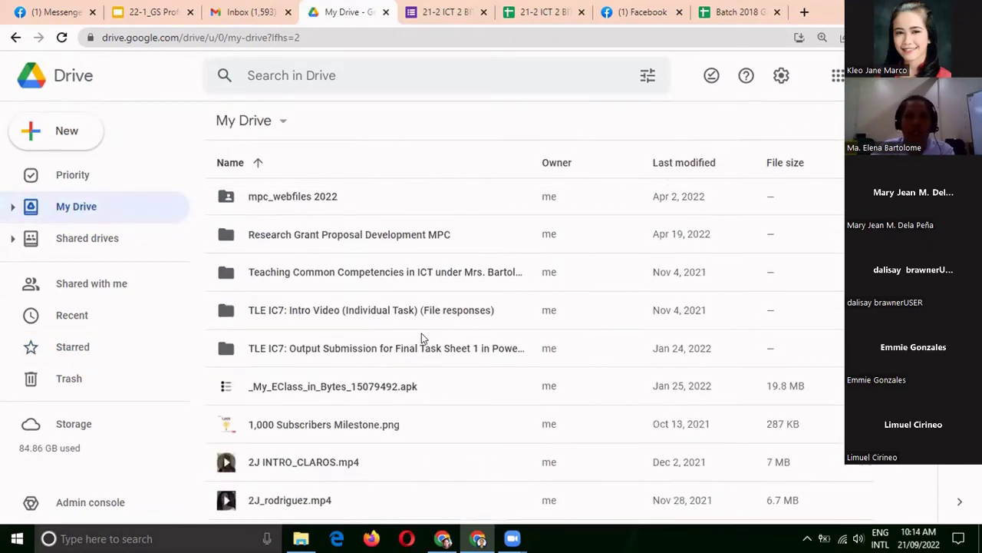
pyautogui.scroll(5, 421, 333)
pyautogui.scroll(5, 421, 335)
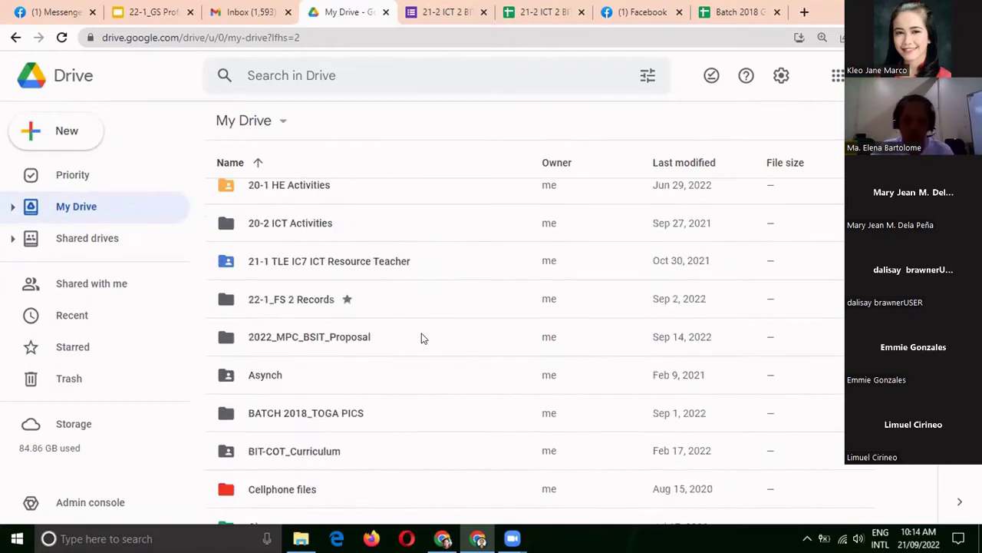
pyautogui.click(79, 377)
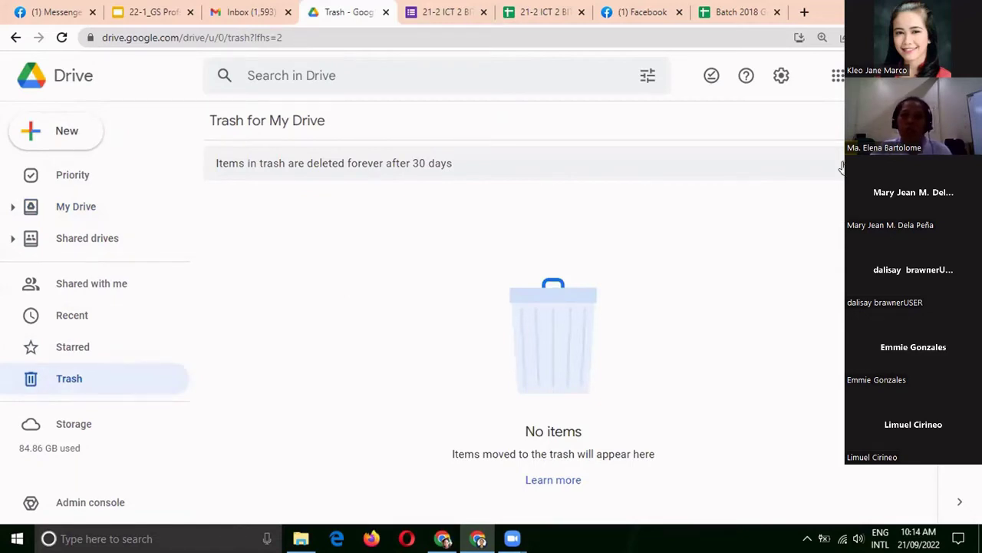
# Step: Move the 2j.mp4 file from My Drive to the trash and check for it in the Trash section
pyautogui.click(77, 208)
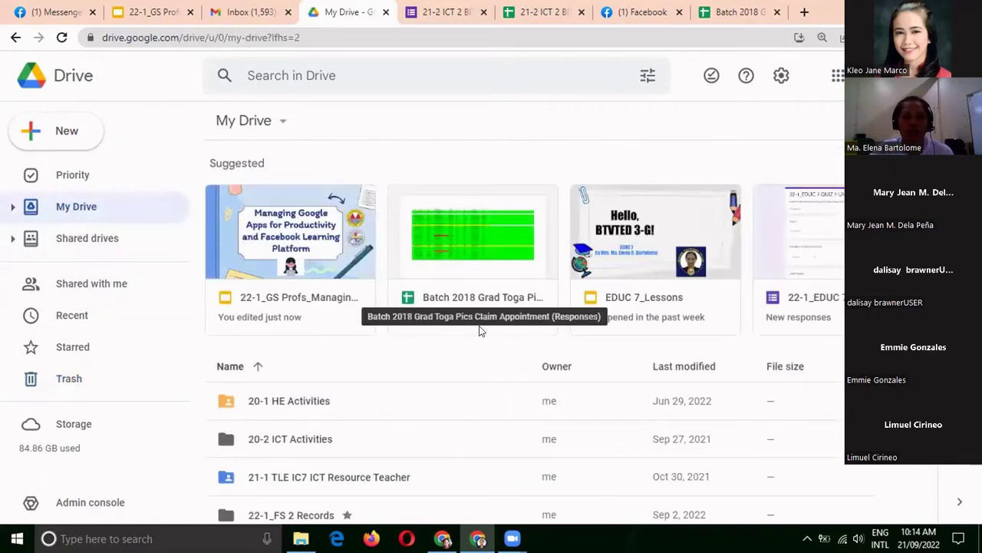
pyautogui.scroll(-10, 479, 330)
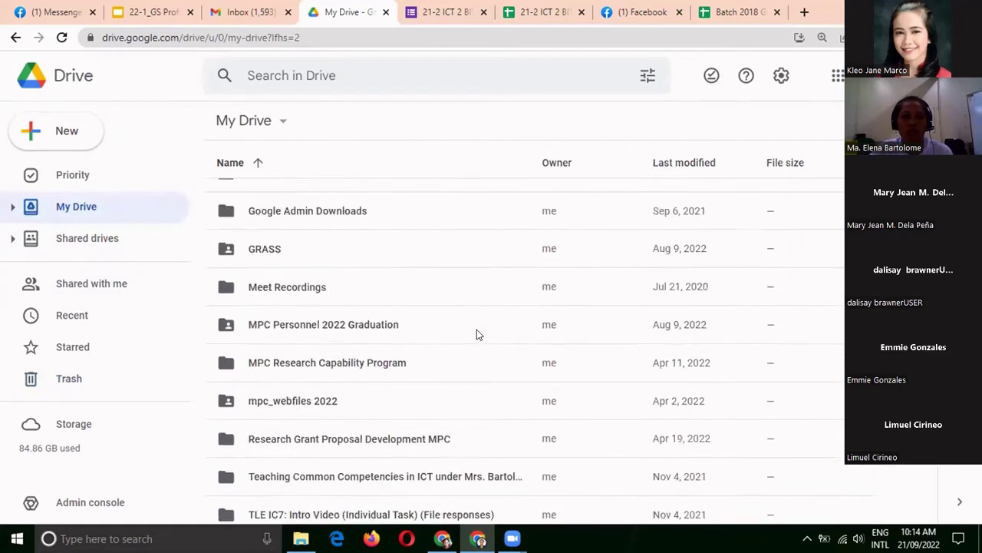
pyautogui.scroll(-3, 476, 334)
pyautogui.scroll(-2, 296, 280)
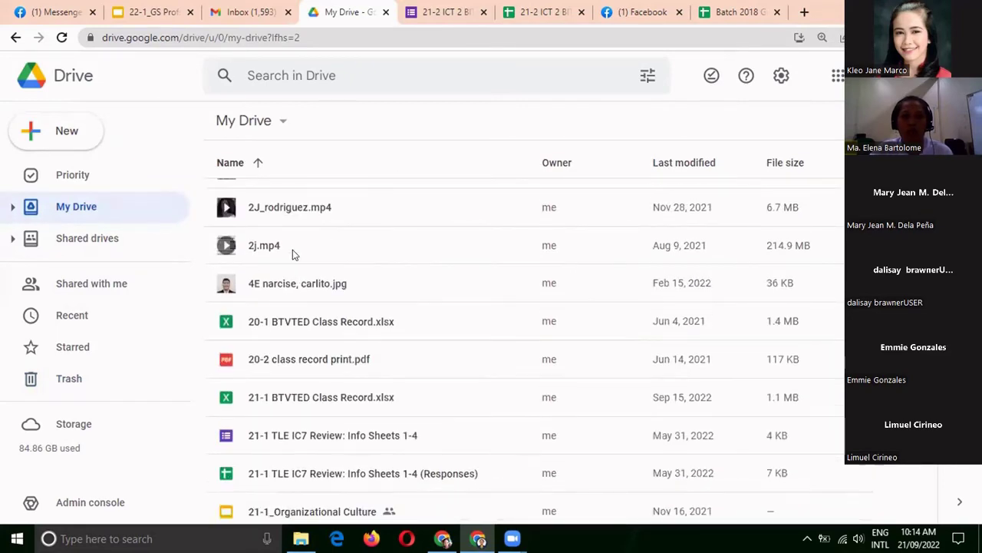
pyautogui.rightClick(292, 250)
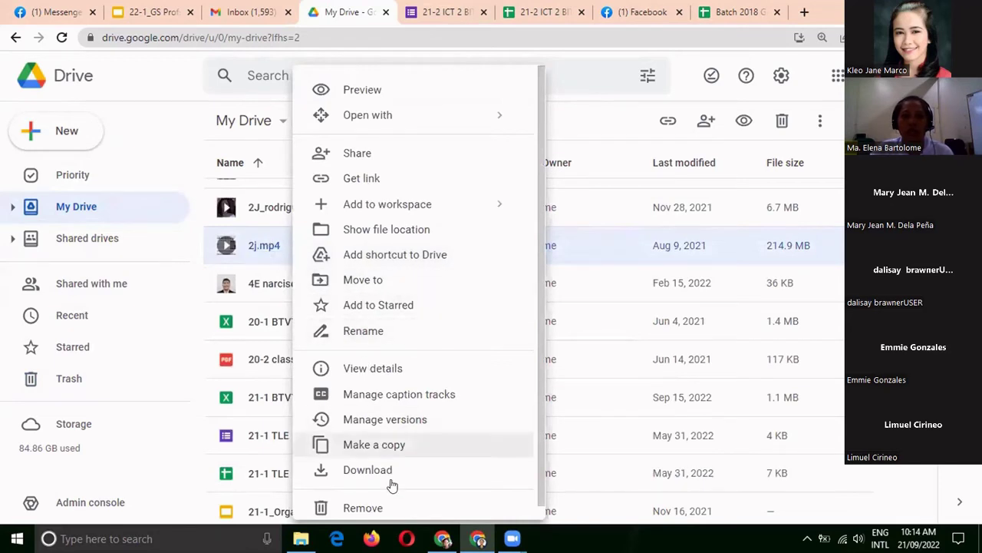
pyautogui.click(396, 503)
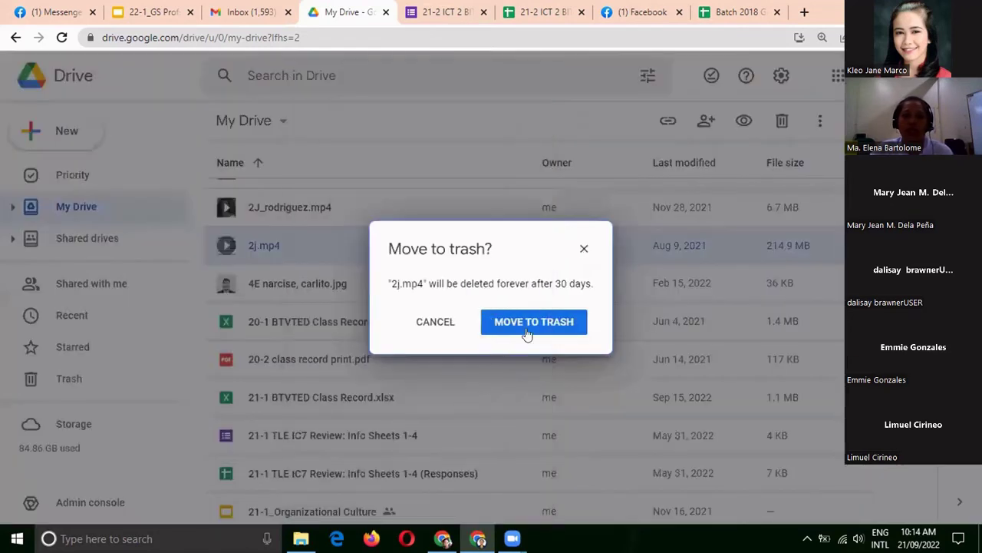
pyautogui.click(534, 323)
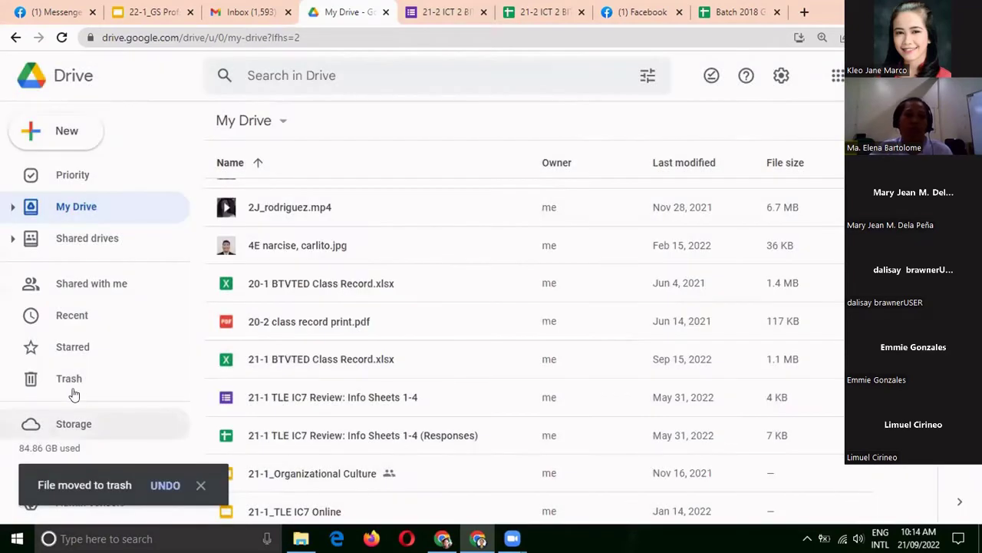
pyautogui.click(74, 379)
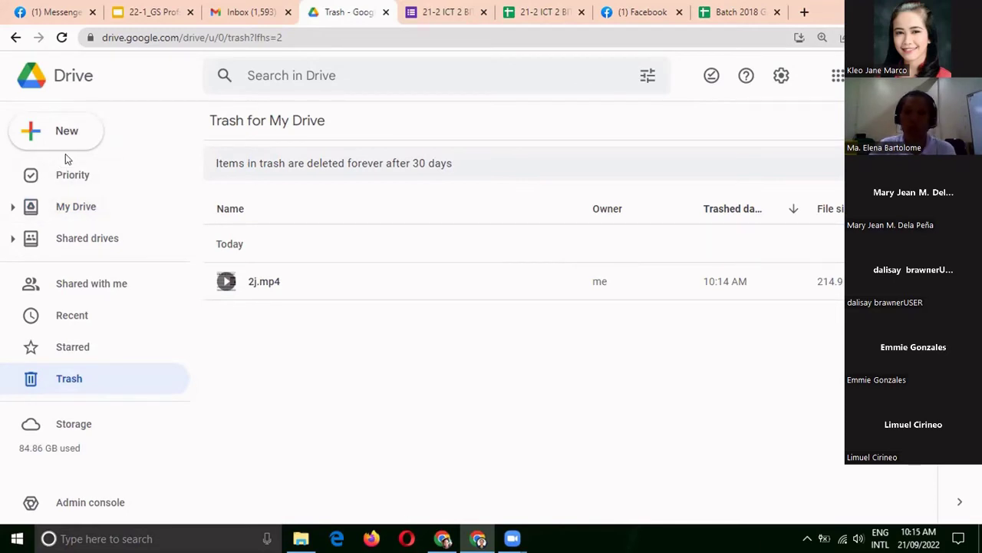
# Step: Upload the image 7_5515578 from the computer's Pictures folder to My Drive and dismiss the upload notice
pyautogui.click(77, 209)
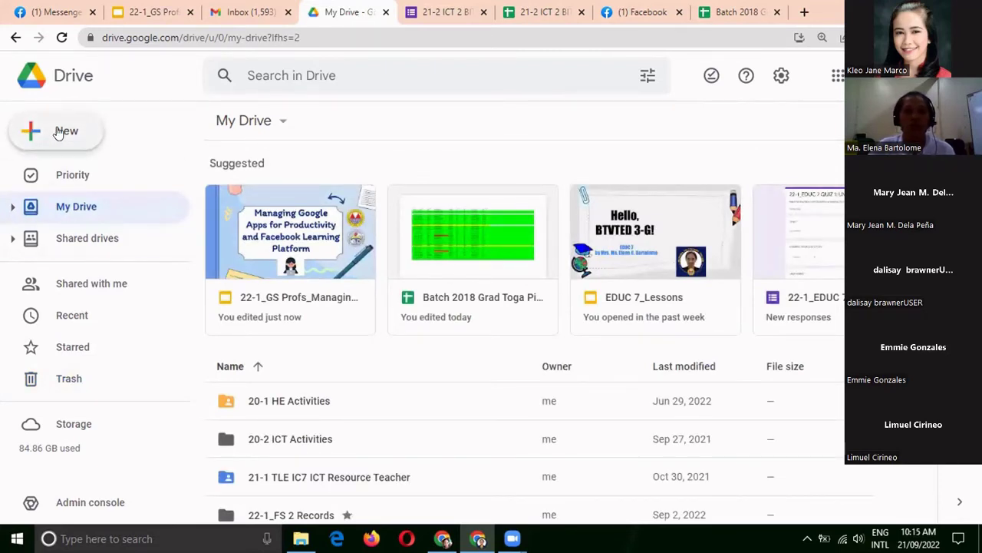
pyautogui.click(58, 132)
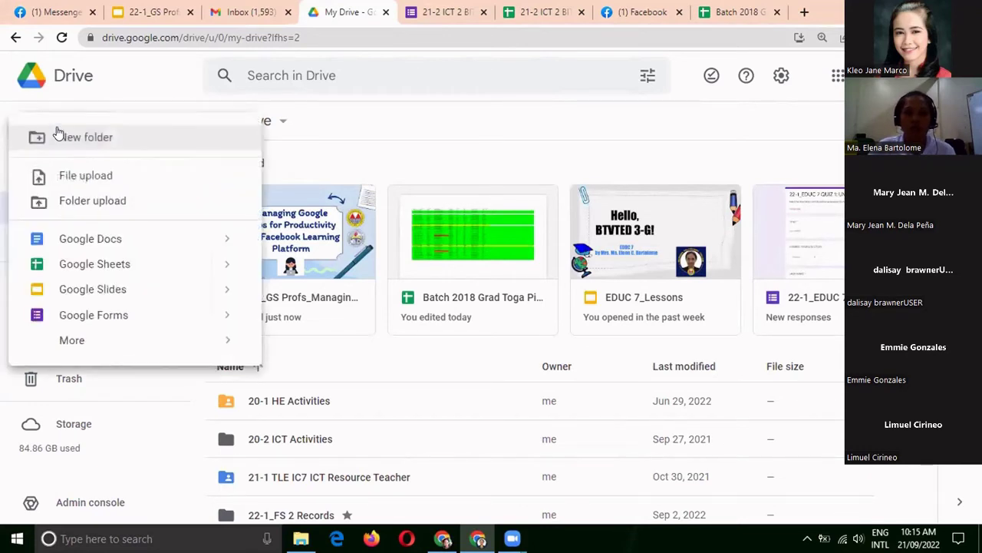
pyautogui.click(86, 177)
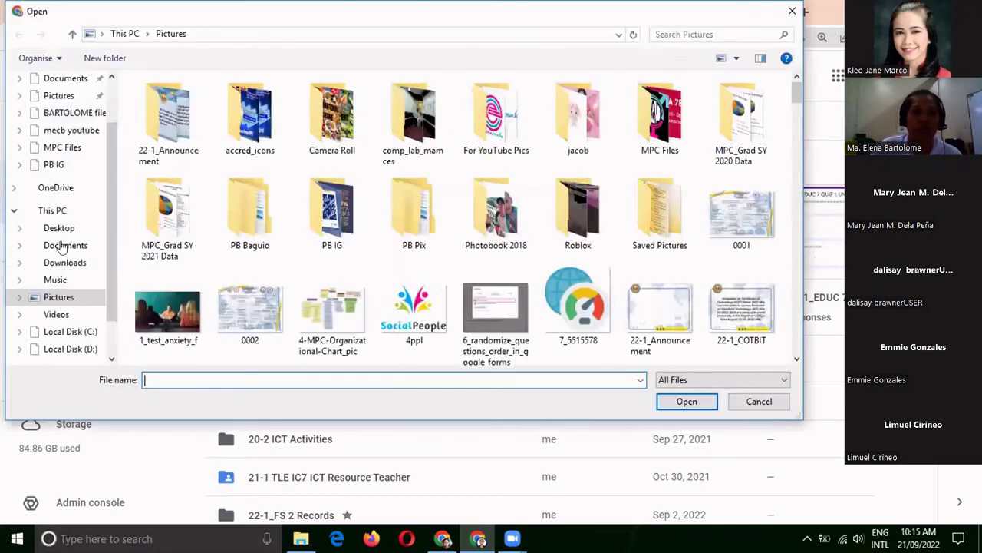
pyautogui.click(63, 246)
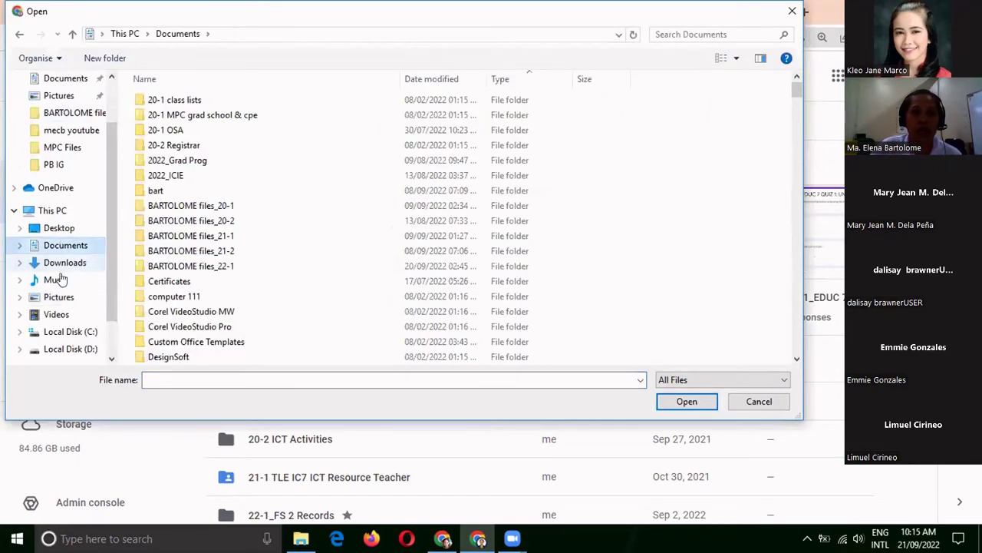
pyautogui.click(63, 297)
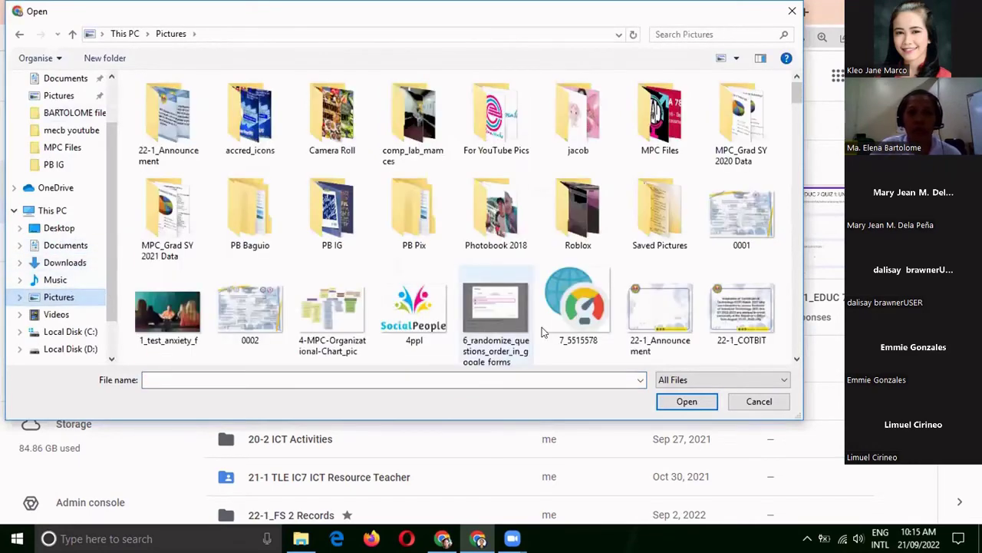
pyautogui.click(585, 318)
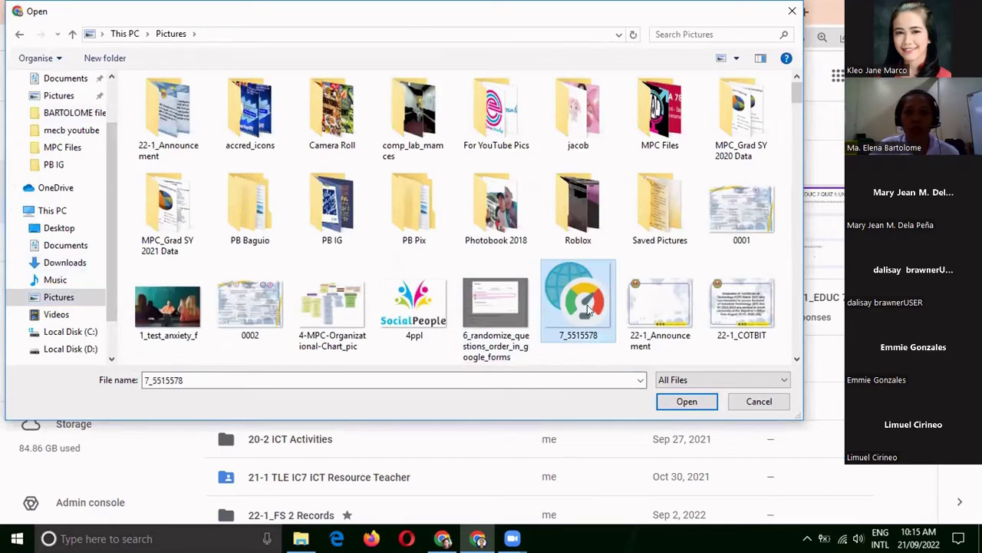
pyautogui.click(687, 402)
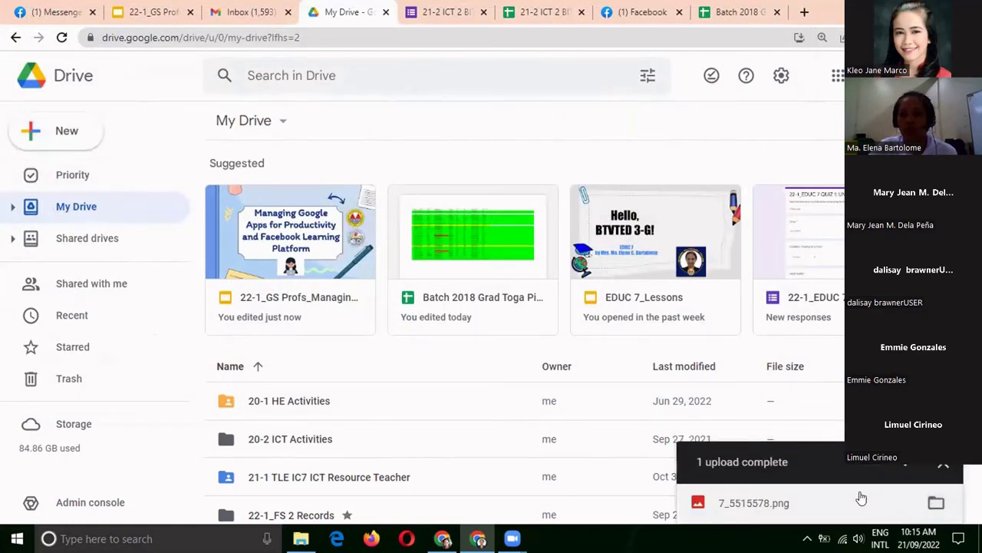
pyautogui.click(944, 466)
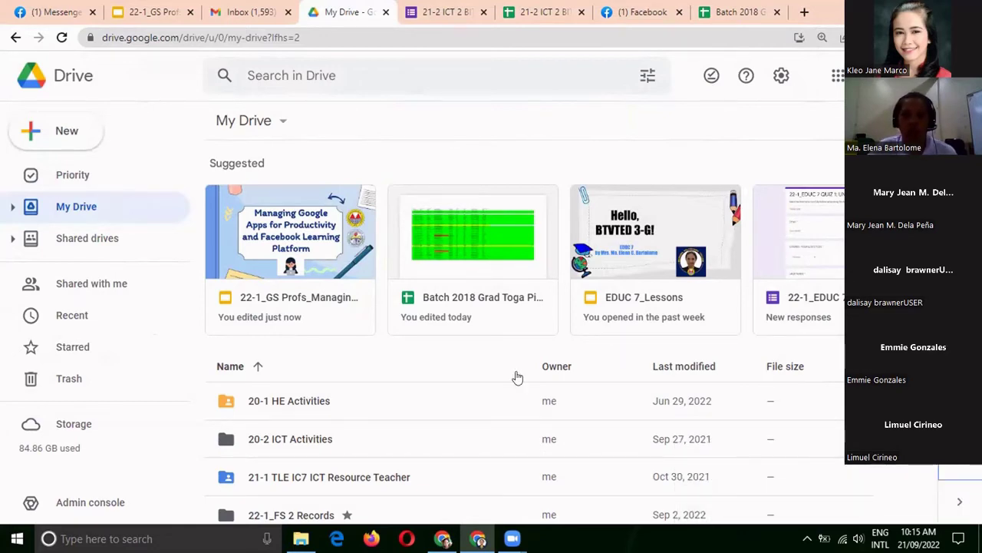
# Step: Locate the uploaded 7_5515578.png among the files in My Drive and select it
pyautogui.scroll(-5, 366, 357)
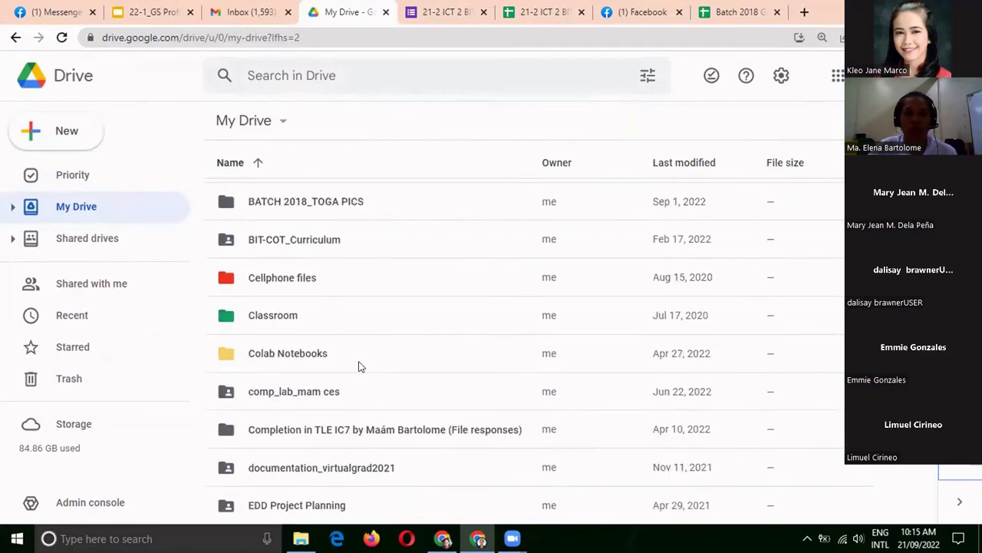
pyautogui.scroll(-8, 358, 366)
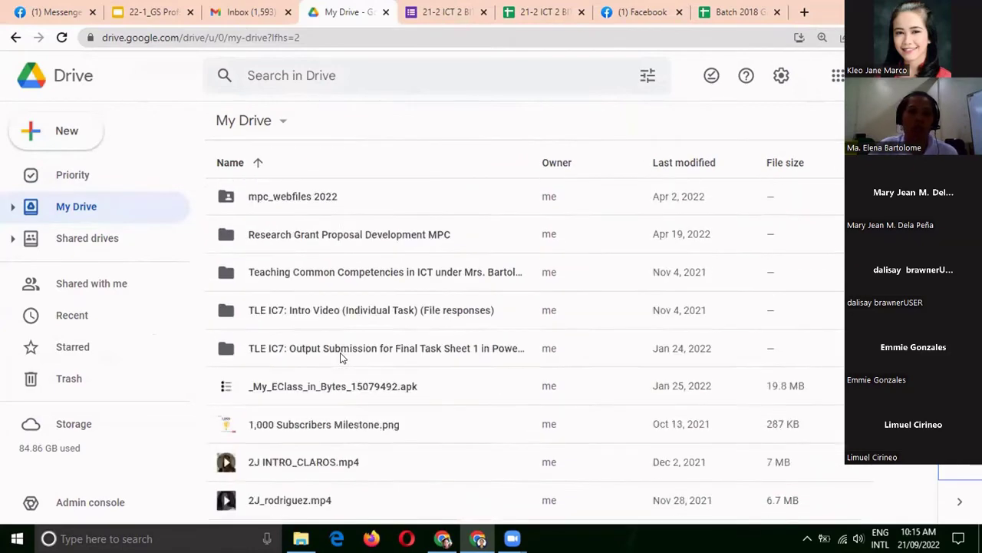
pyautogui.scroll(-5, 341, 356)
pyautogui.scroll(2, 279, 361)
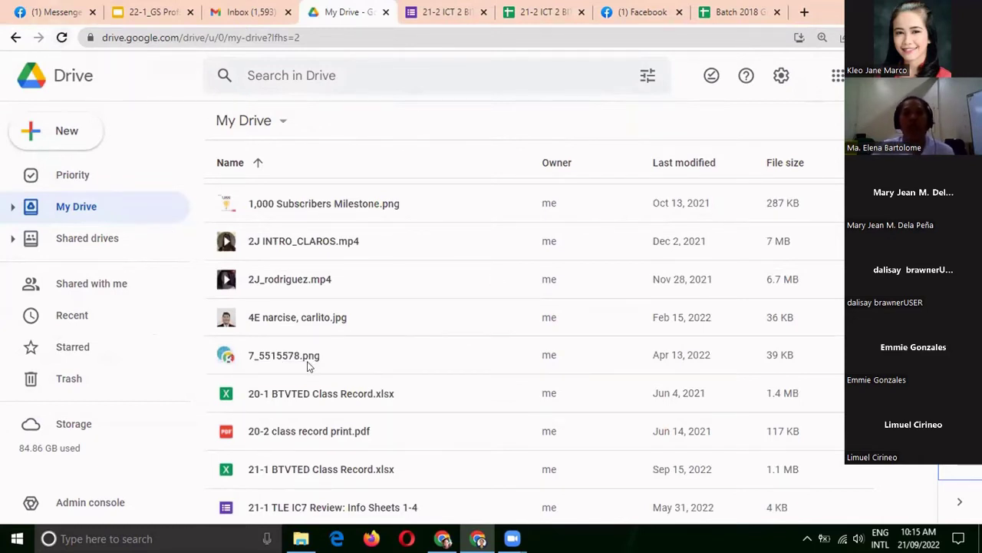
pyautogui.click(274, 362)
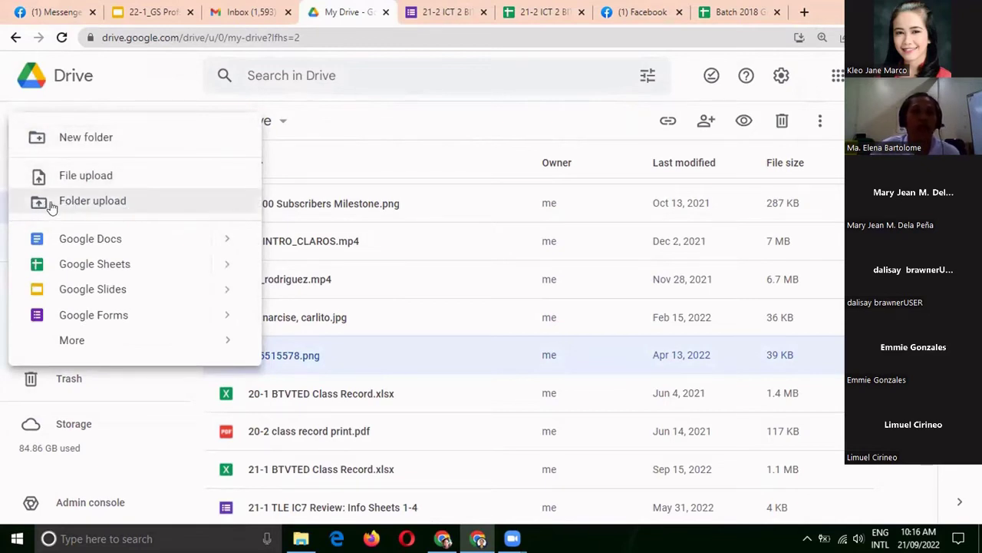
# Step: Upload the whole MPC_Grad SY 2020 Data folder from Pictures to My Drive and locate it among the folders
pyautogui.click(90, 202)
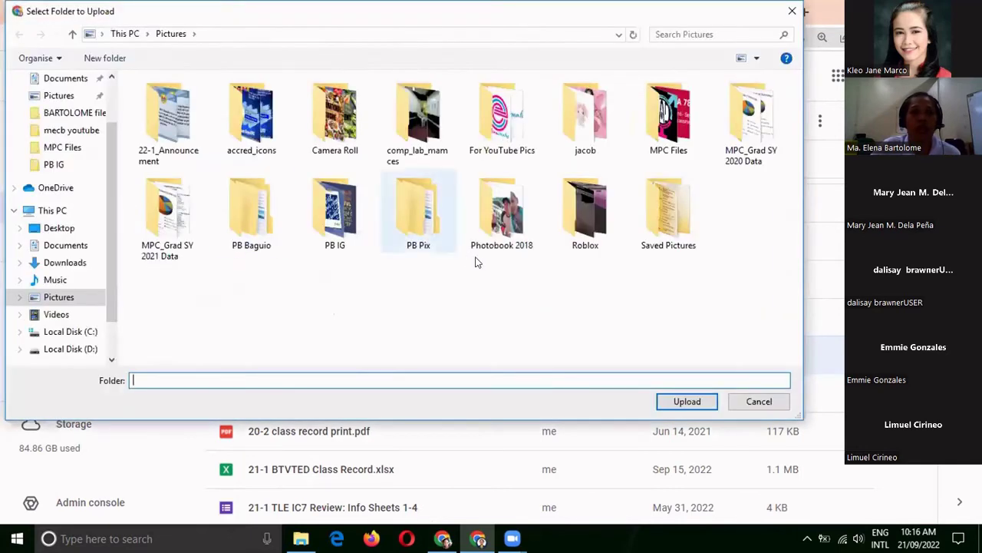
pyautogui.click(744, 97)
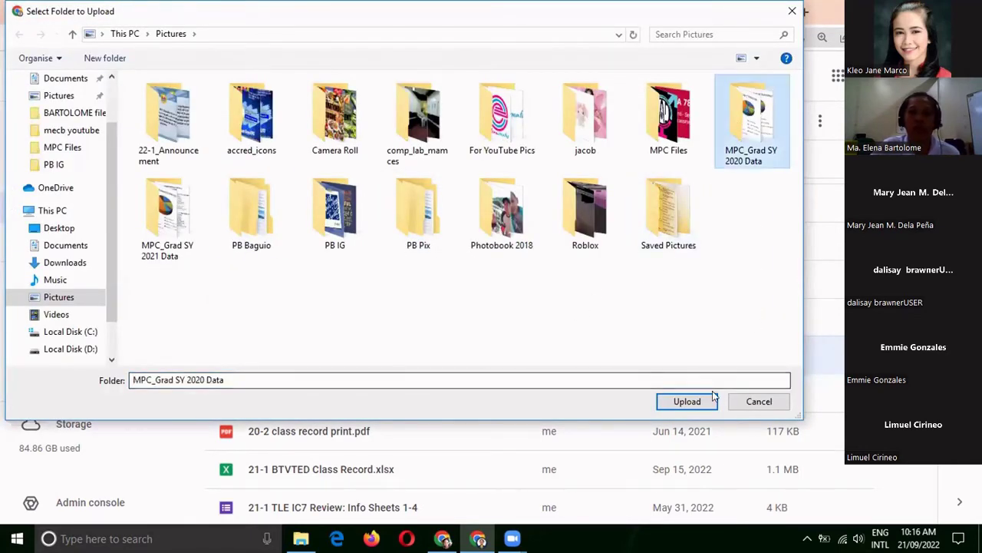
pyautogui.click(686, 401)
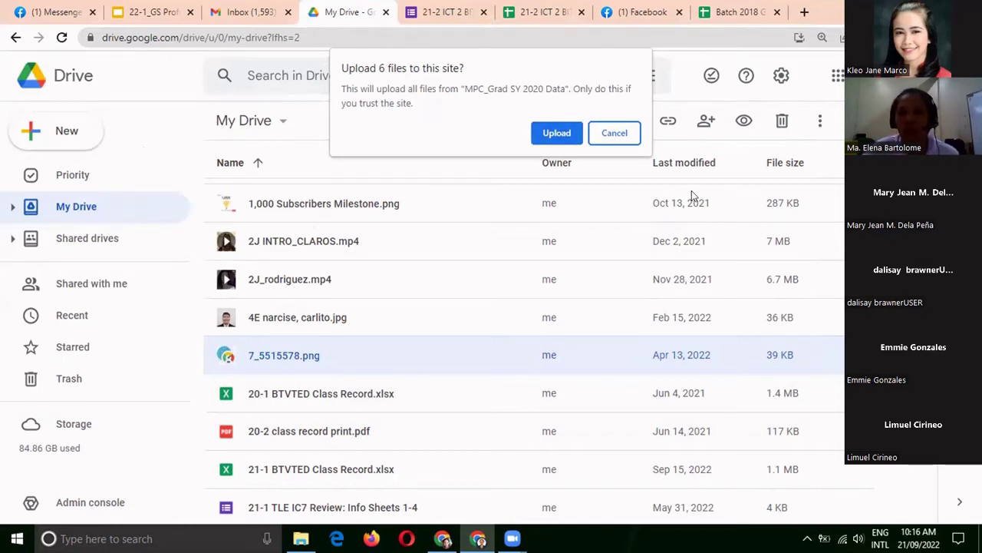
pyautogui.click(555, 133)
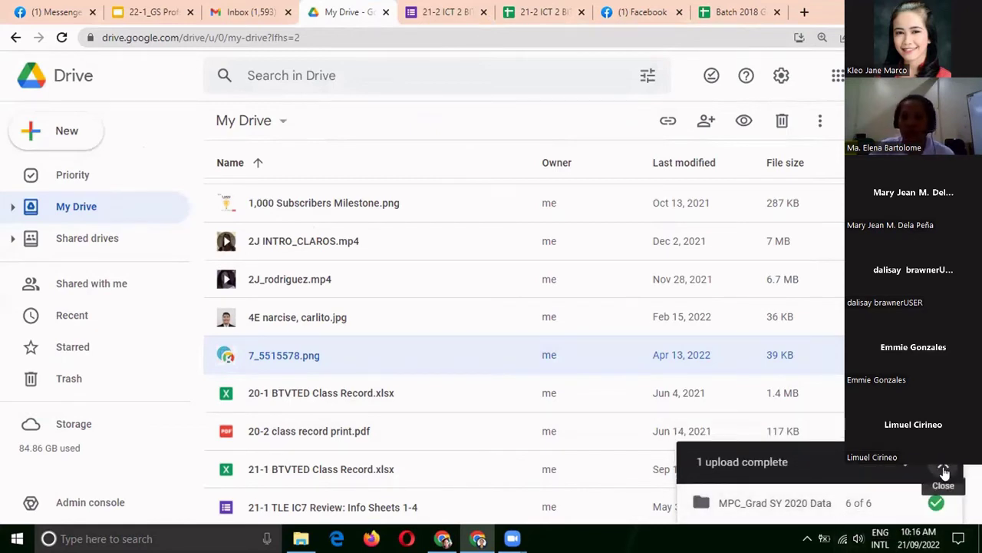
pyautogui.click(943, 470)
pyautogui.scroll(5, 403, 418)
pyautogui.scroll(4, 403, 418)
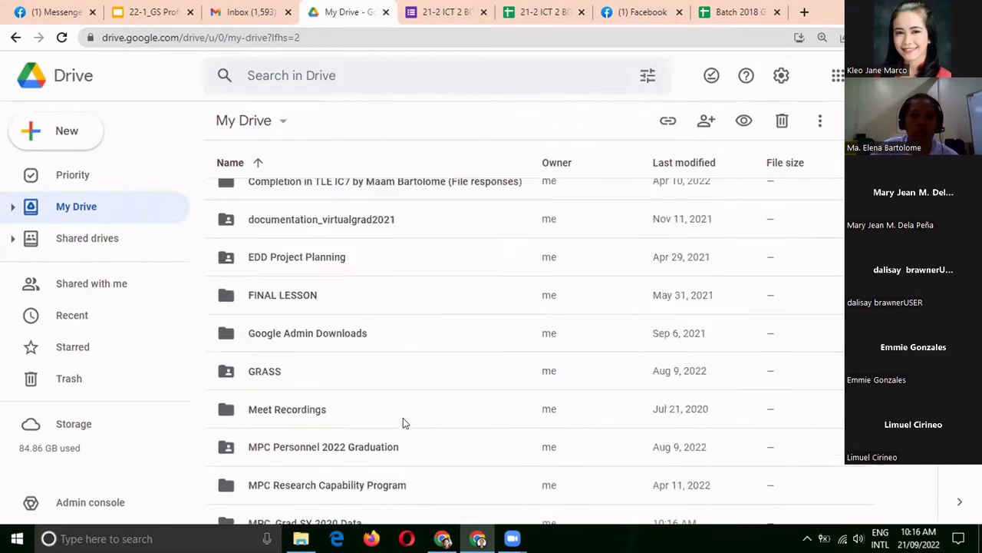
pyautogui.scroll(-1, 403, 417)
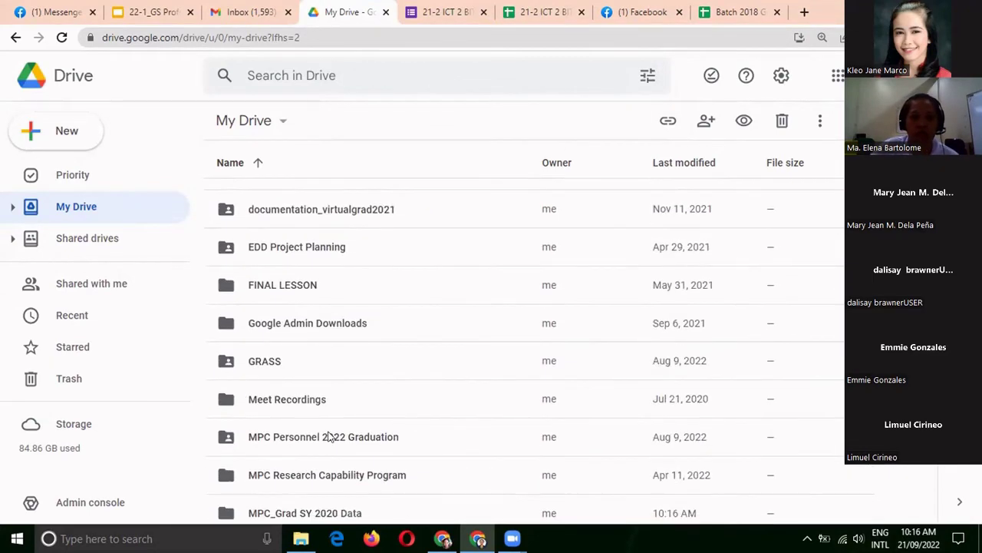
# Step: Find the uploaded MPC_Grad SY 2020 Data folder in the My Drive list and select it
pyautogui.scroll(-2, 403, 423)
pyautogui.click(318, 455)
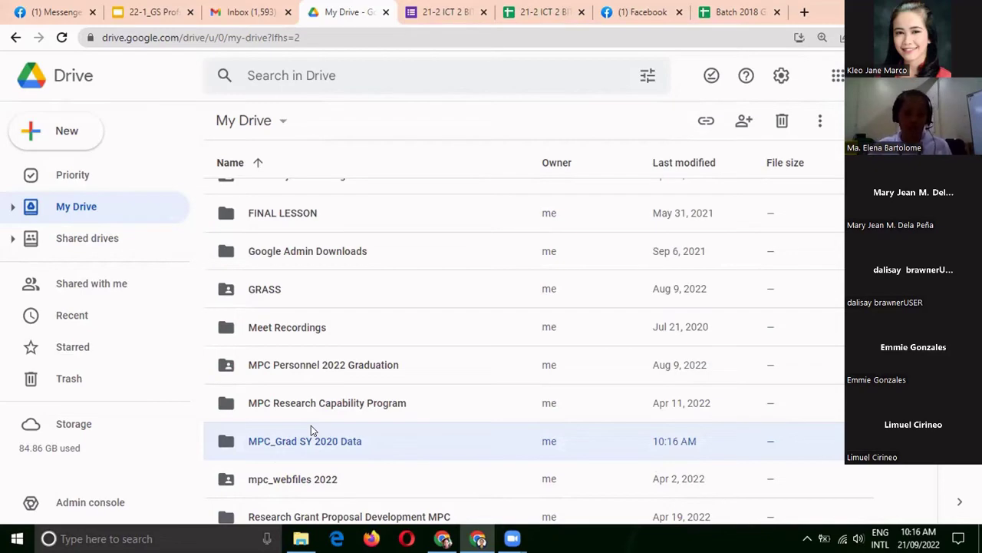
pyautogui.scroll(-3, 374, 387)
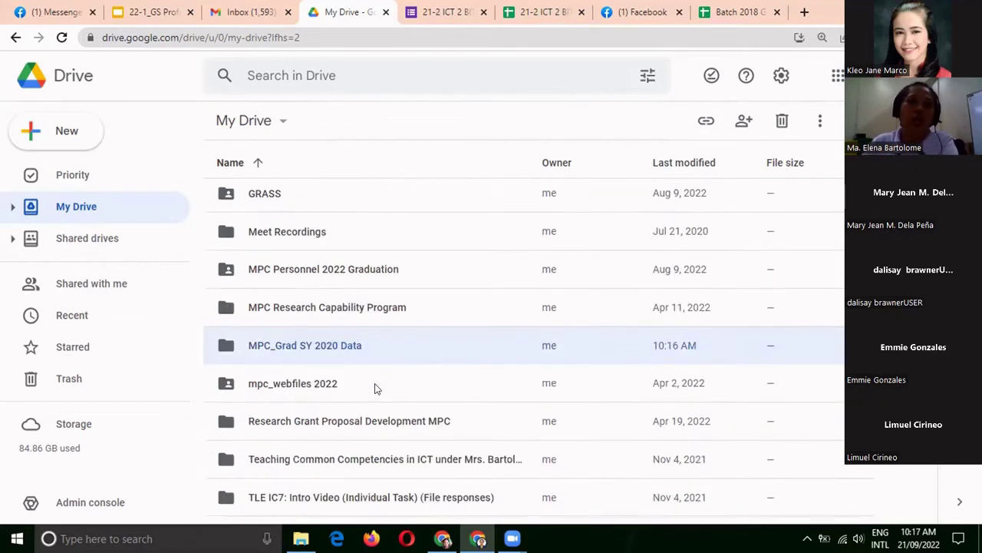
# Step: Create a new folder named "22-1 Curriculum Devt" in My Drive
pyautogui.scroll(8, 374, 387)
pyautogui.scroll(5, 375, 388)
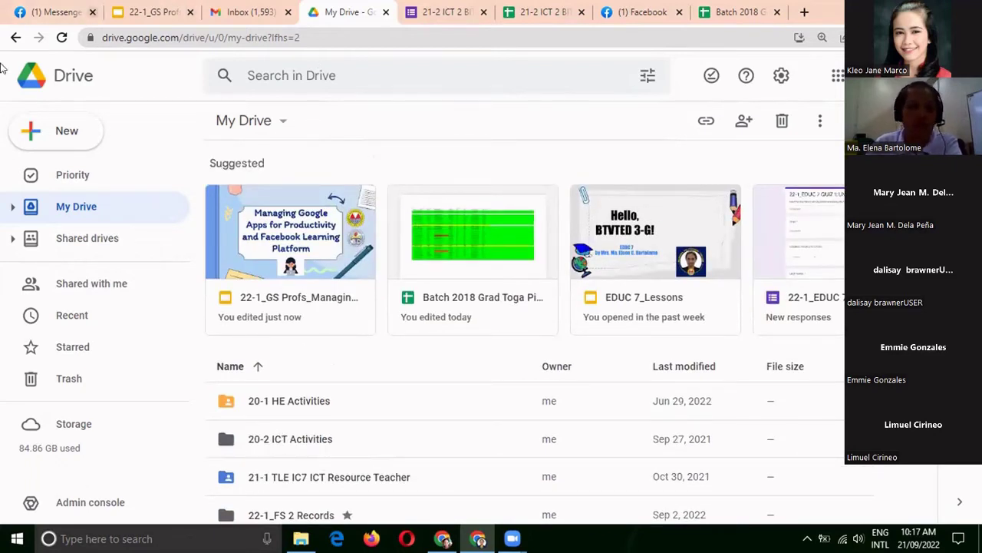
pyautogui.click(76, 146)
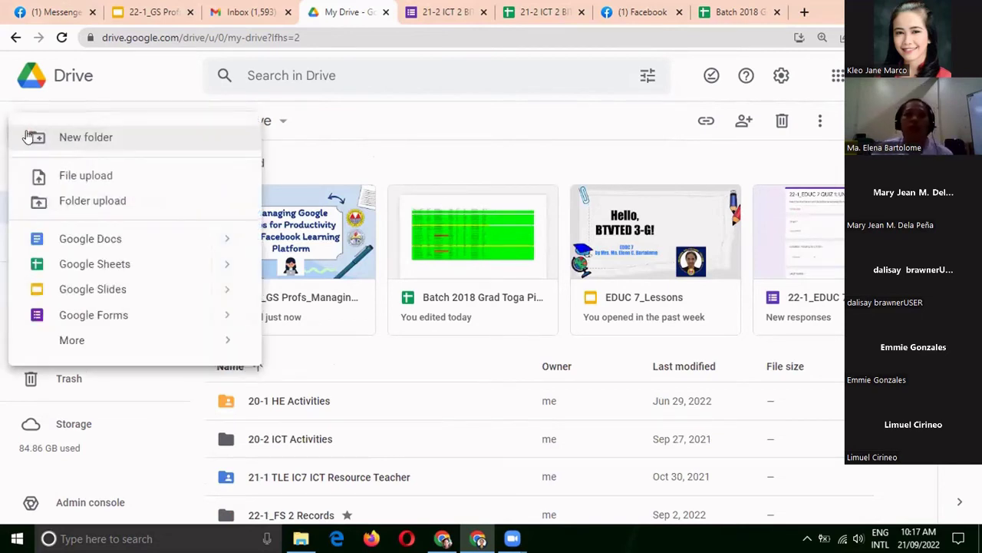
pyautogui.click(74, 136)
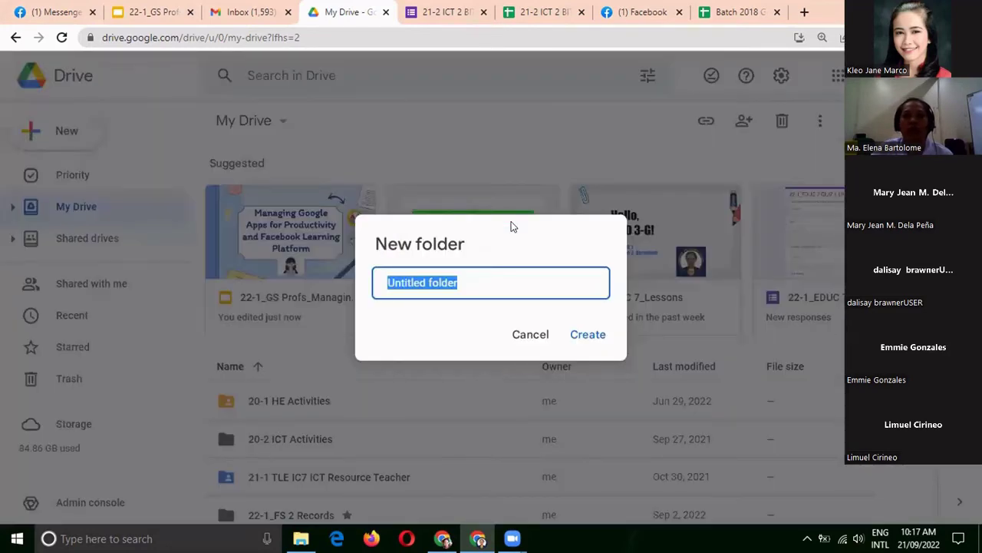
pyautogui.press('BackSpace')
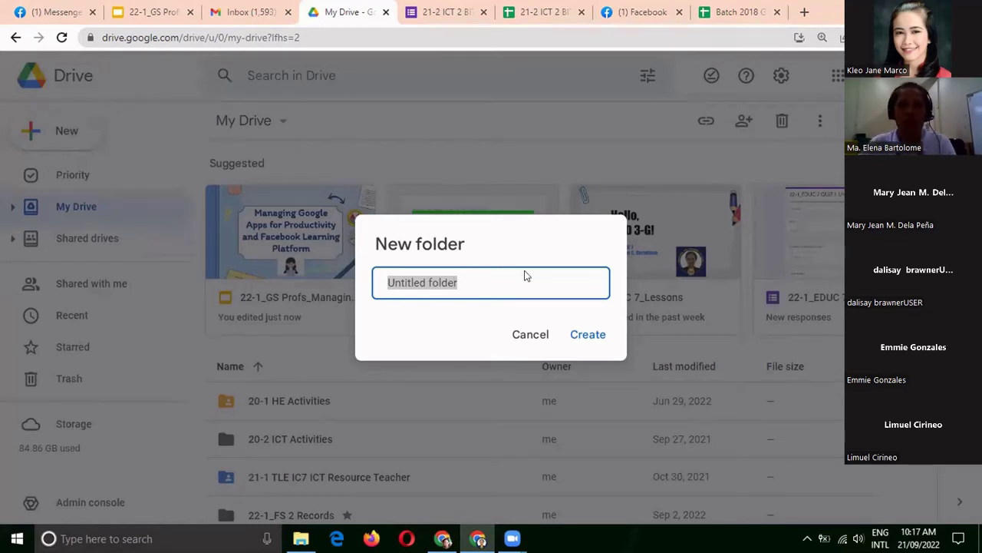
pyautogui.click(468, 280)
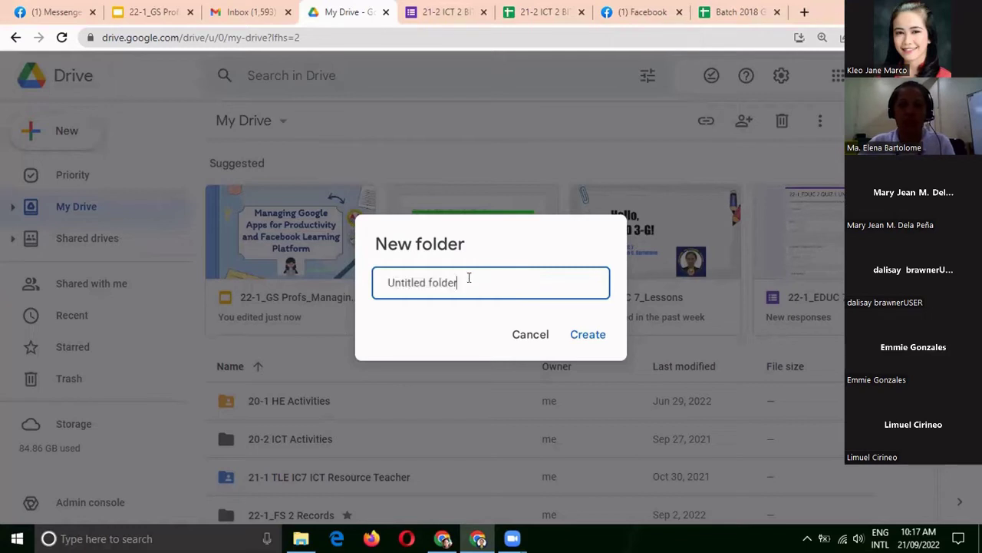
pyautogui.press('BackSpace')
pyautogui.press('BackSpace')
pyautogui.press('BackSpace')
pyautogui.press('BackSpace')
pyautogui.press('BackSpace')
pyautogui.press('BackSpace')
pyautogui.press('BackSpace')
pyautogui.press('BackSpace')
pyautogui.press('BackSpace')
pyautogui.press('BackSpace')
pyautogui.press('BackSpace')
pyautogui.press('BackSpace')
pyautogui.press('BackSpace')
pyautogui.press('BackSpace')
pyautogui.press('BackSpace')
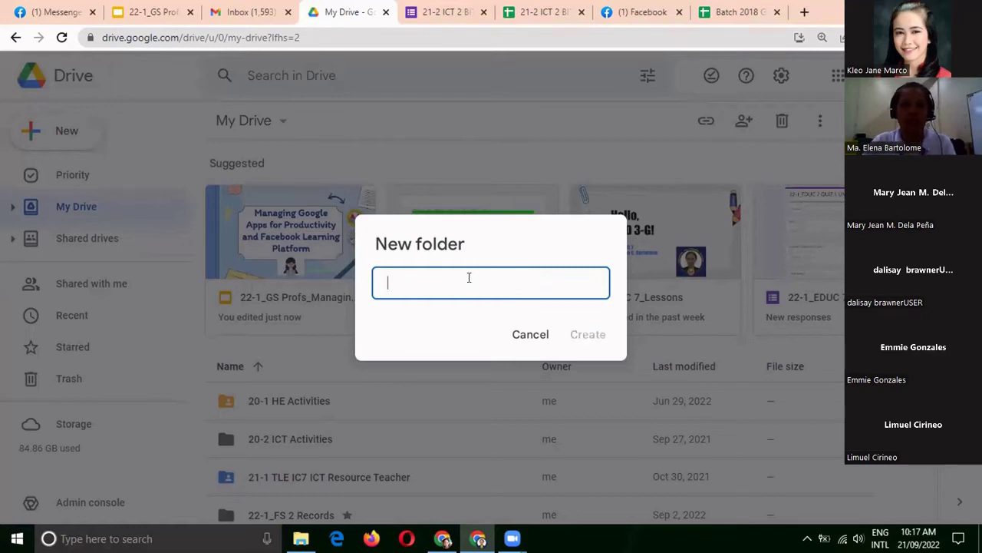
pyautogui.write('22-1')
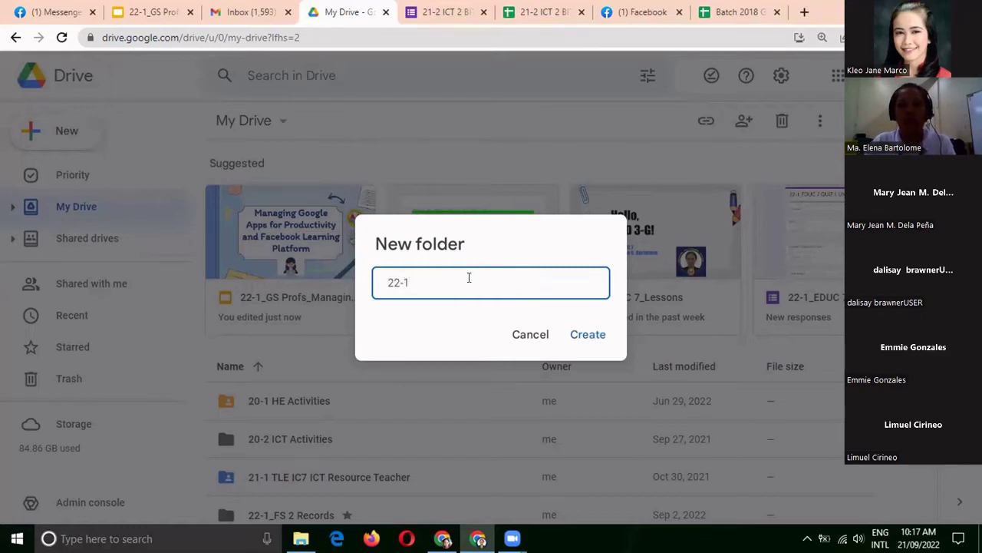
pyautogui.write(' Curricu')
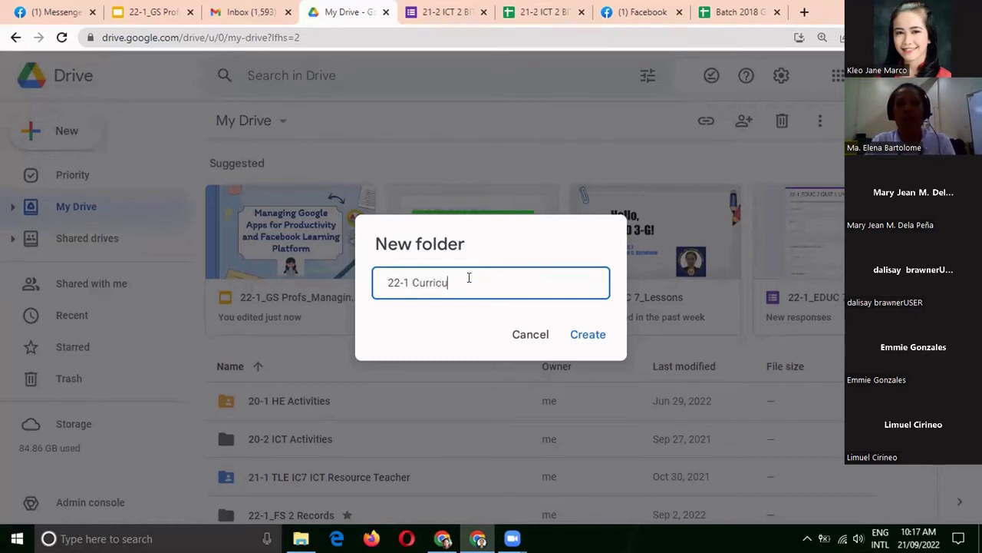
pyautogui.write('lum Devt')
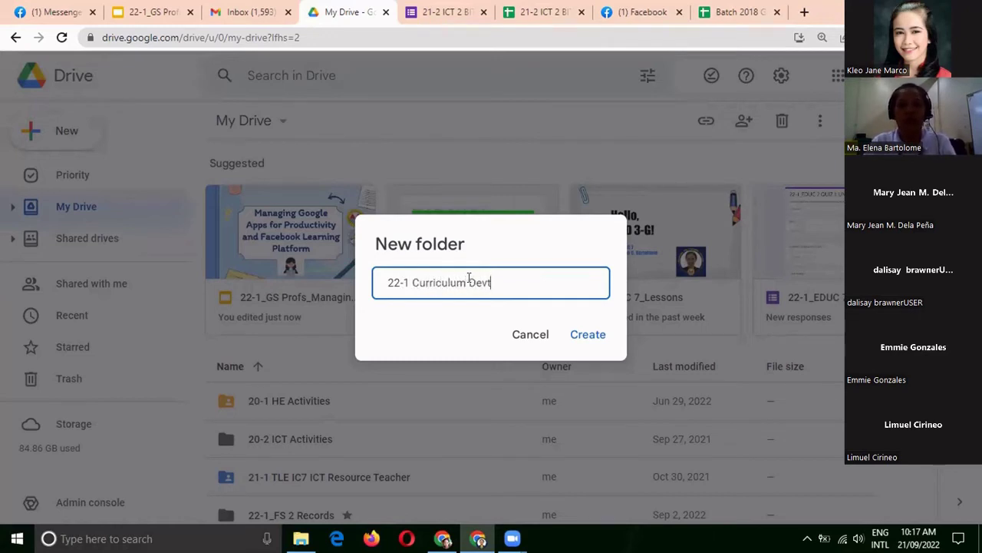
pyautogui.click(577, 338)
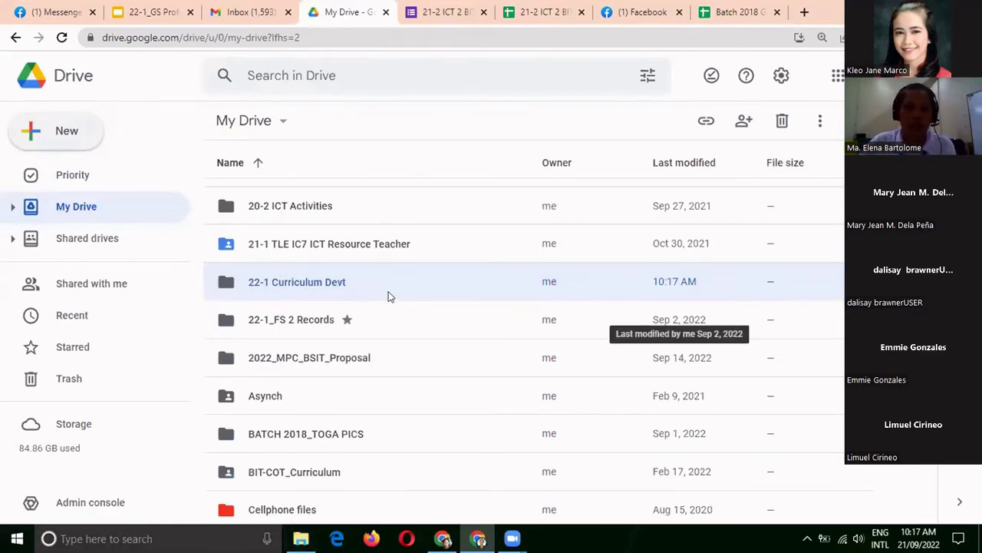
# Step: Move the image 20211126_222754.jpg from My Drive into the 22-1 Curriculum Devt folder
pyautogui.scroll(-2, 385, 294)
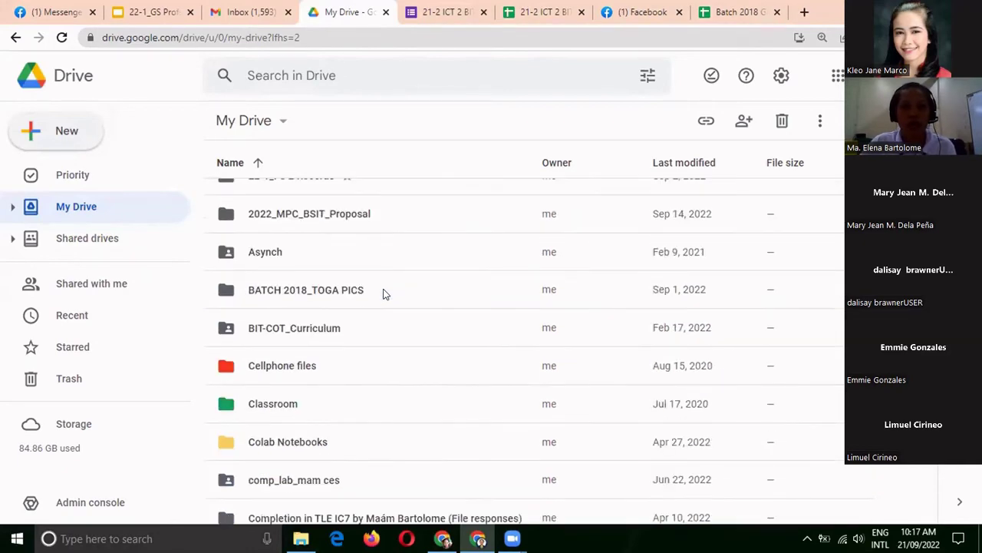
pyautogui.scroll(-8, 385, 294)
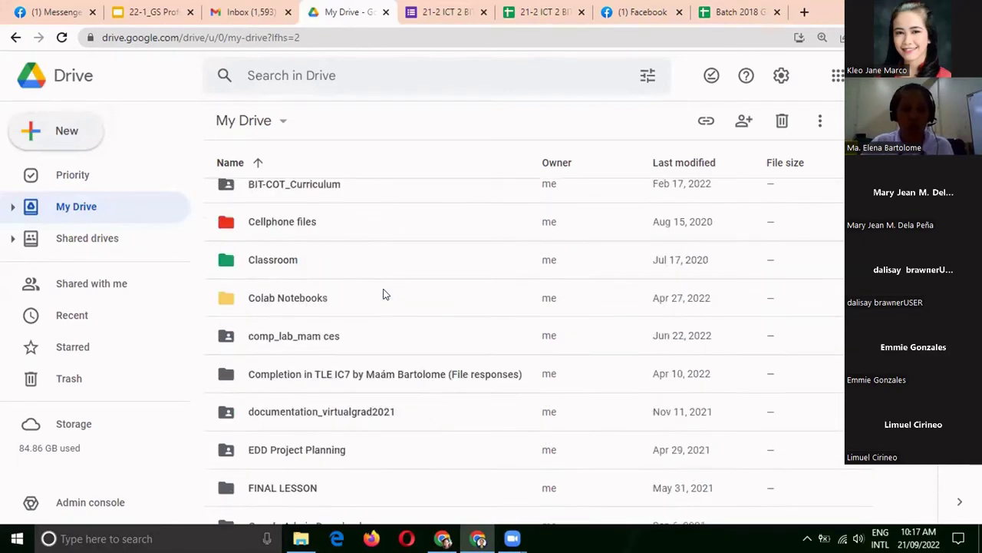
pyautogui.scroll(-3, 386, 294)
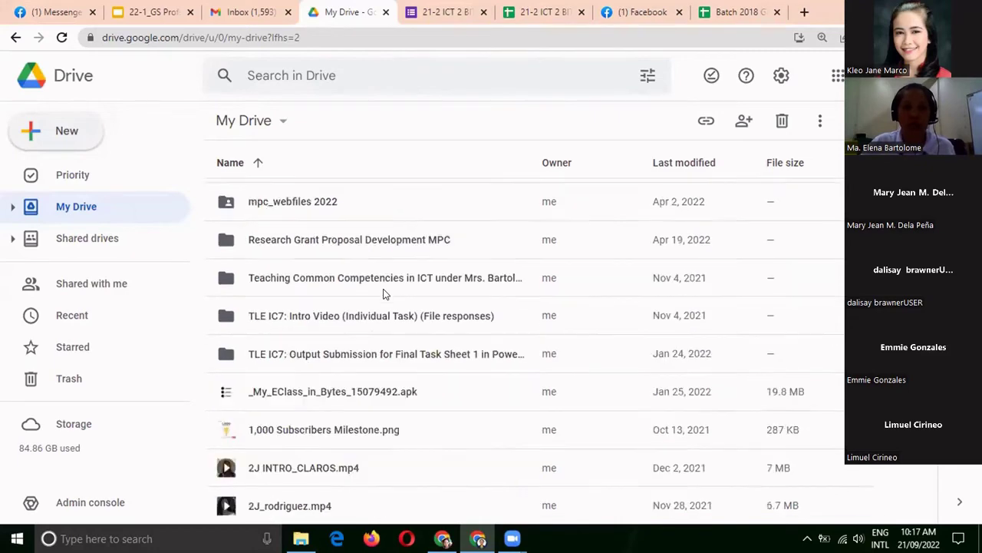
pyautogui.scroll(-5, 386, 294)
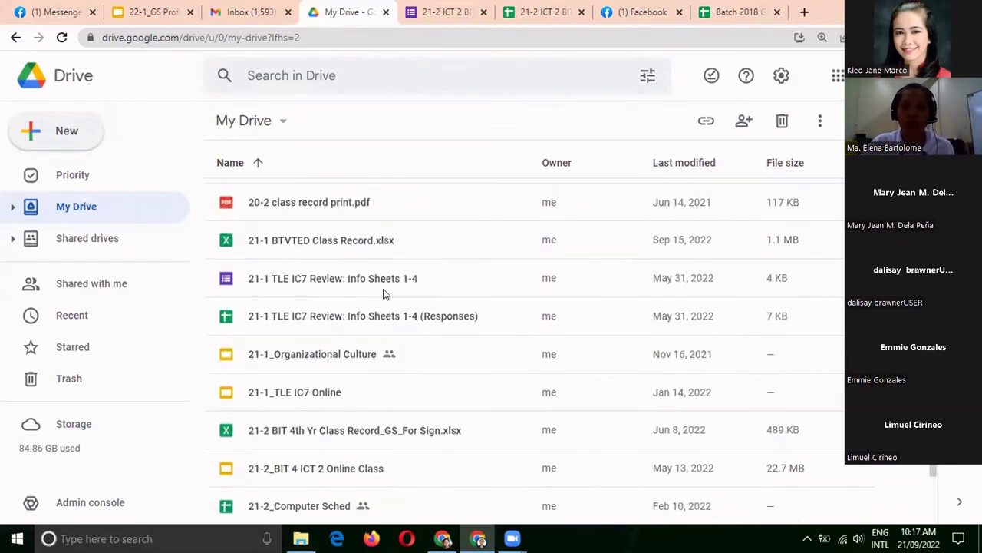
pyautogui.scroll(-2, 385, 293)
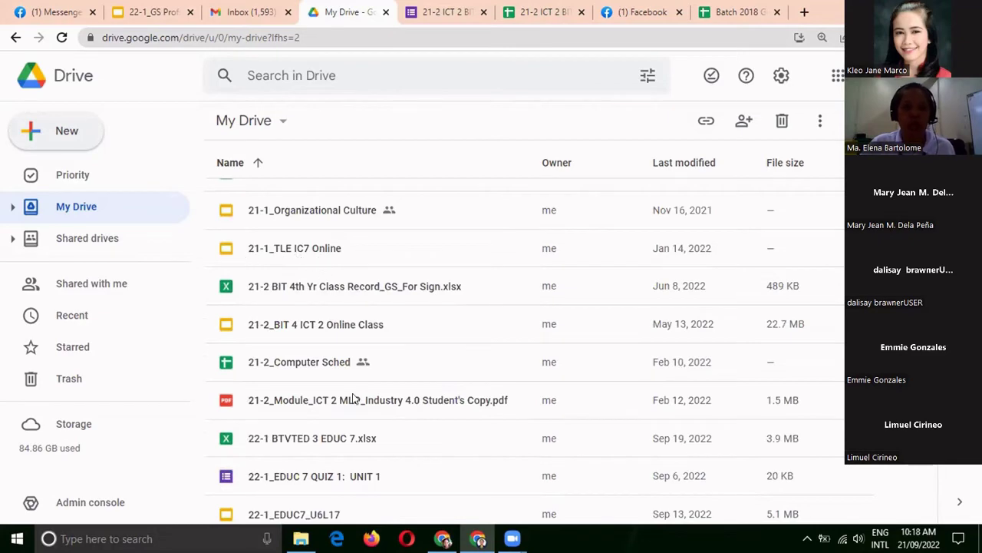
pyautogui.scroll(-5, 353, 398)
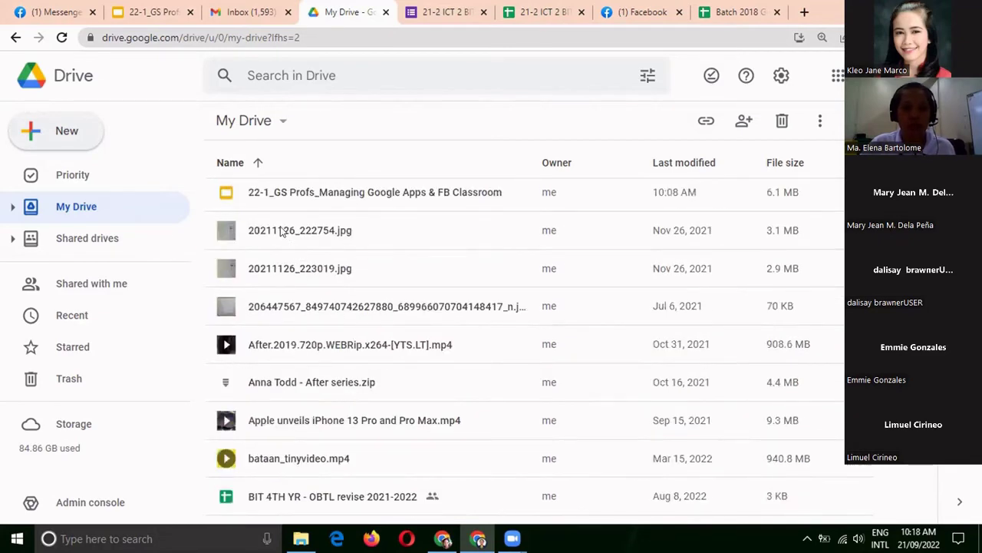
pyautogui.click(281, 232)
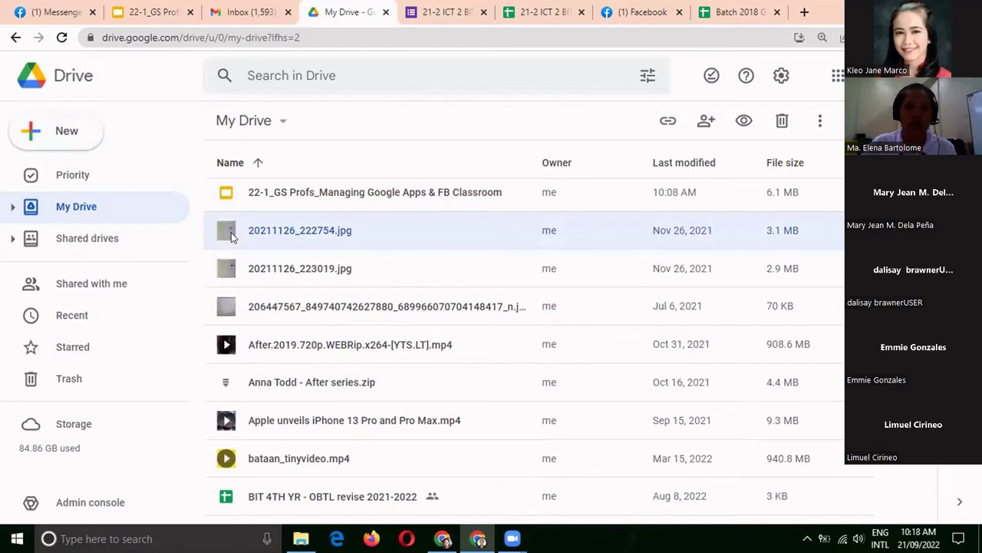
pyautogui.rightClick(231, 237)
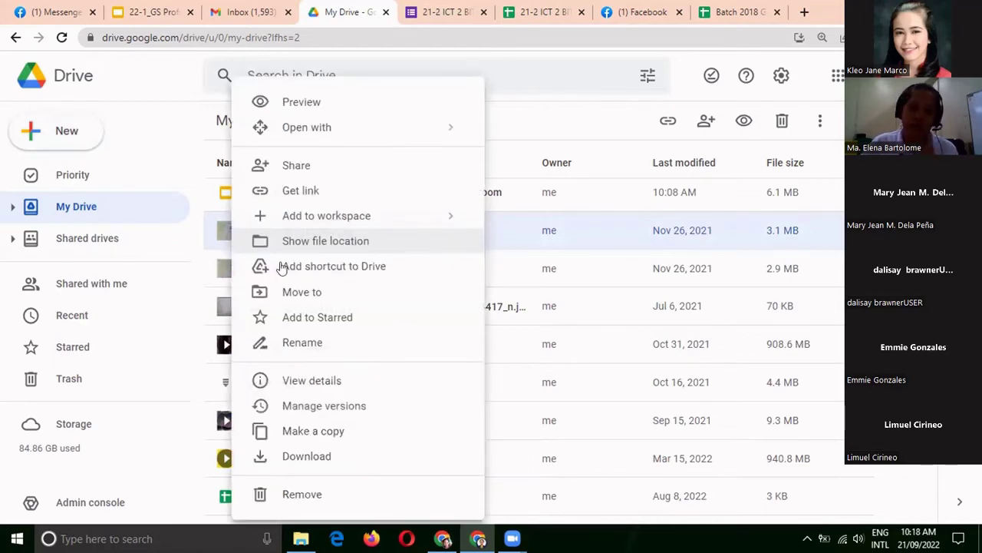
pyautogui.press('Escape')
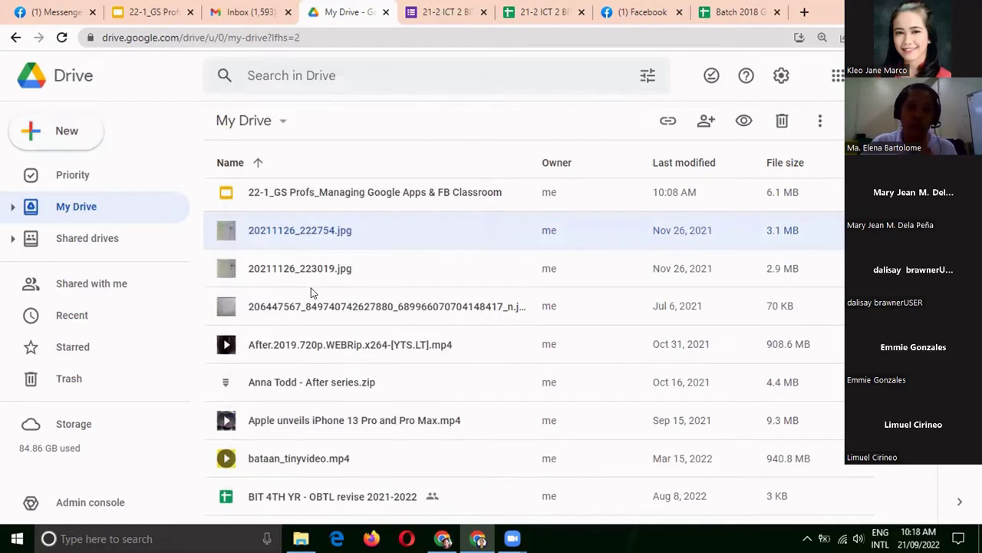
pyautogui.scroll(4, 311, 291)
pyautogui.press('z')
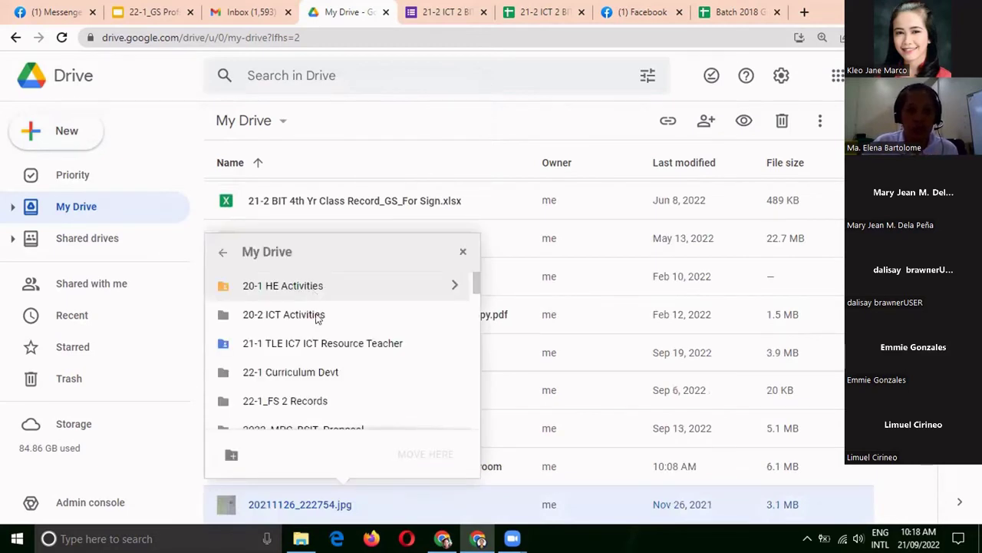
pyautogui.scroll(-1, 338, 337)
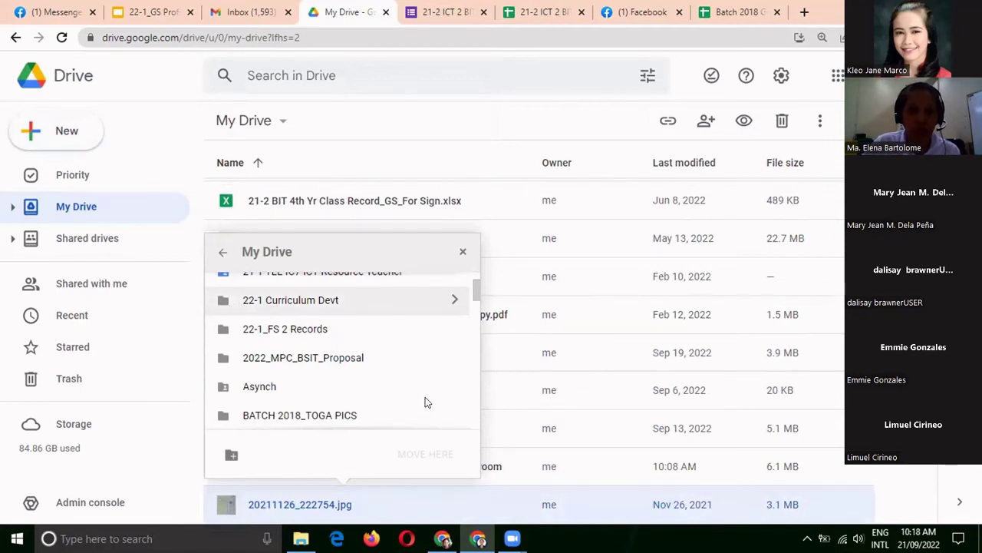
pyautogui.click(353, 300)
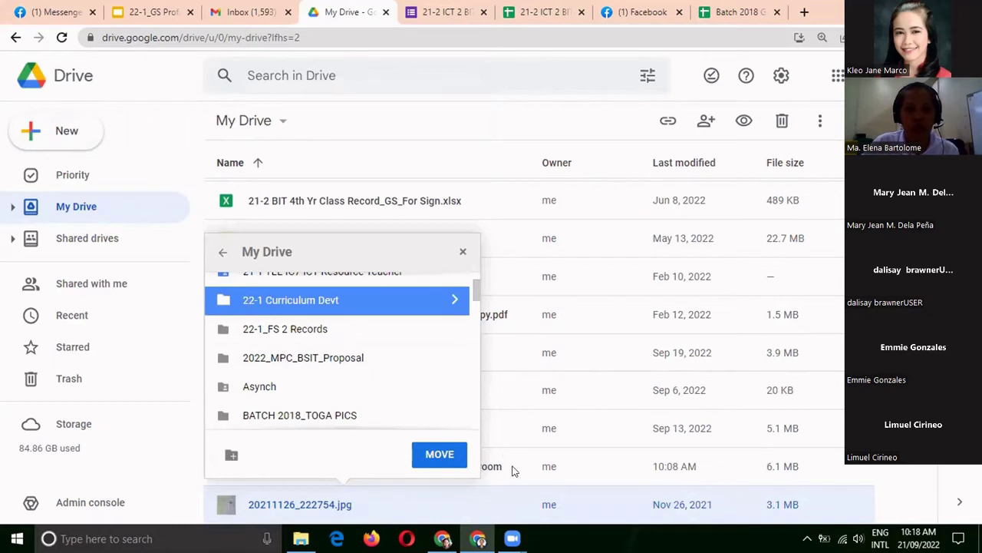
pyautogui.click(435, 455)
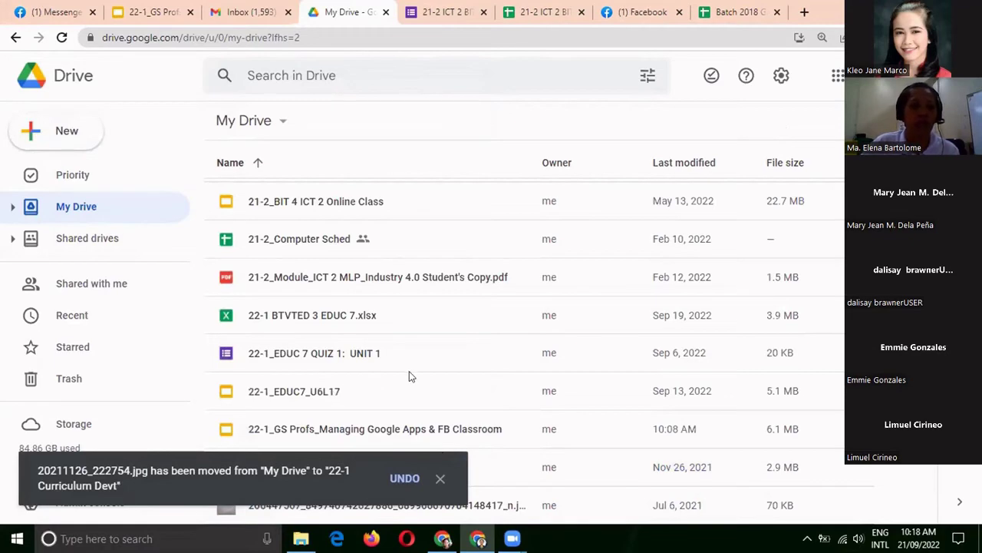
# Step: Open the 22-1 Curriculum Devt folder in My Drive to check for the moved image
pyautogui.scroll(3, 409, 376)
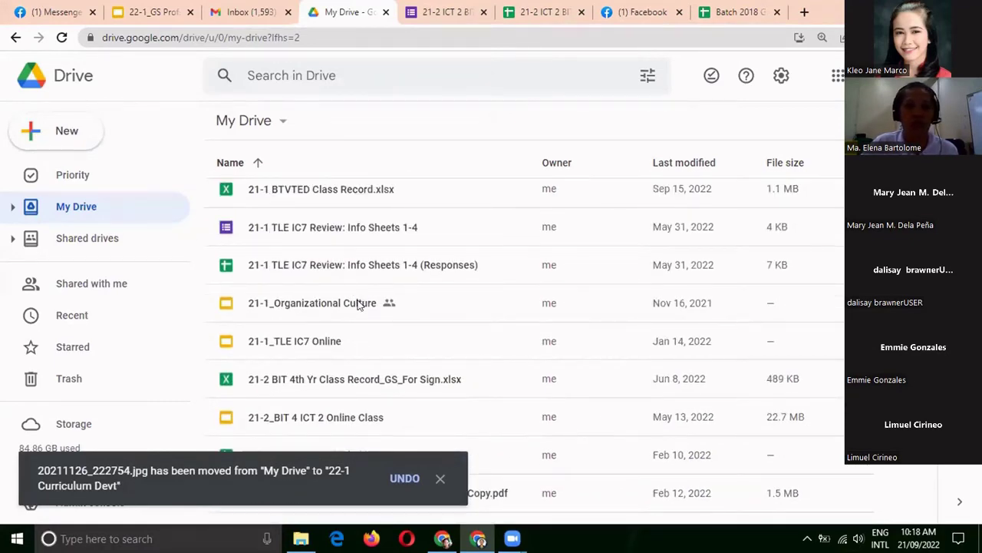
pyautogui.scroll(10, 358, 304)
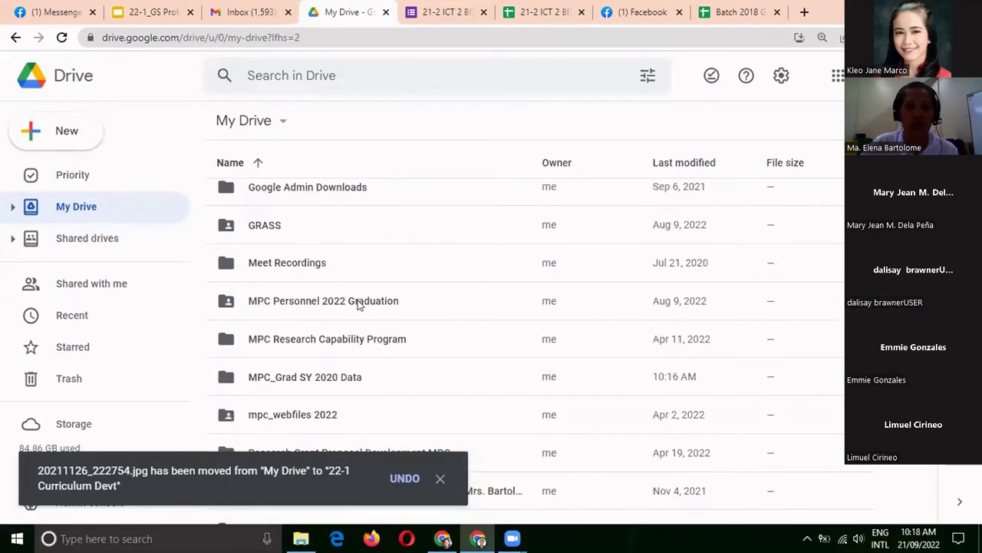
pyautogui.scroll(4, 358, 304)
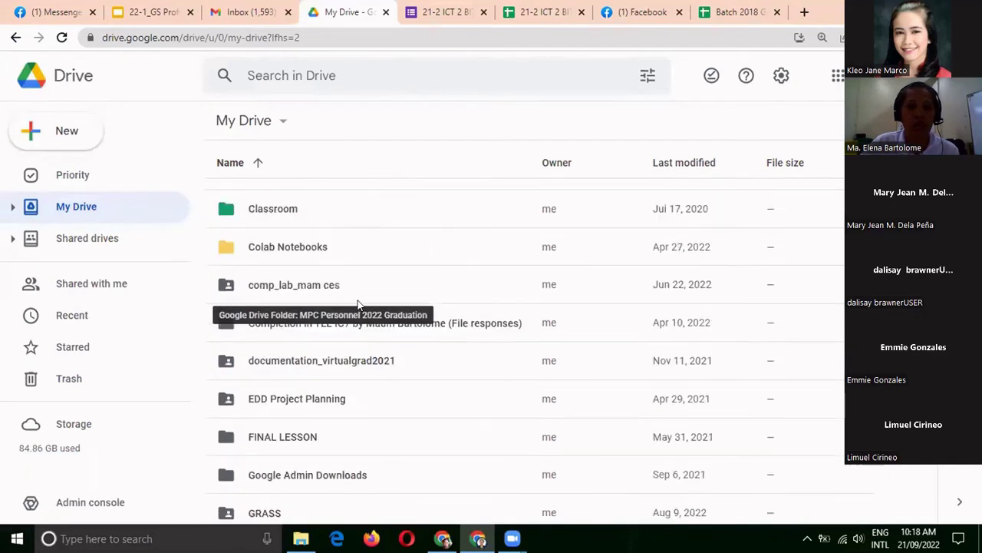
pyautogui.scroll(5, 358, 303)
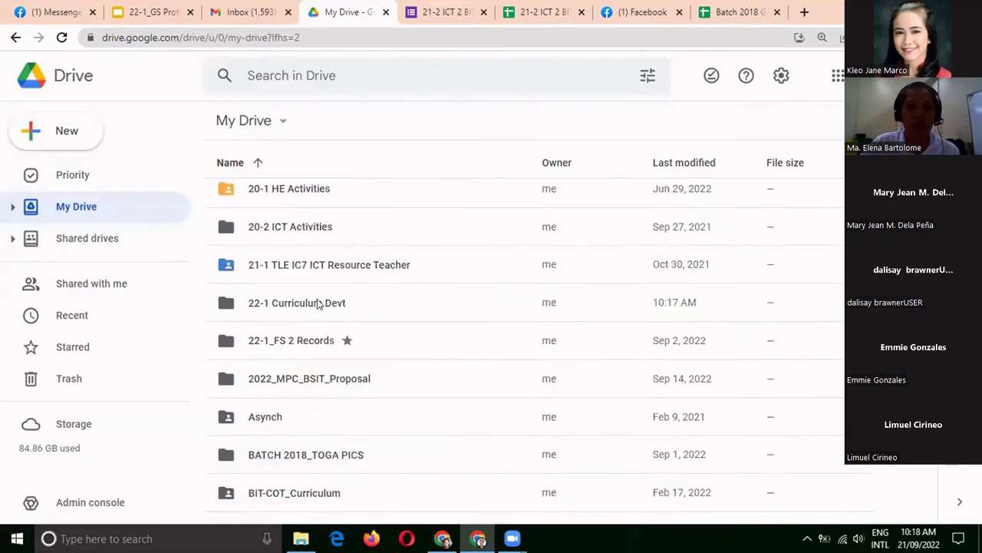
pyautogui.click(306, 303)
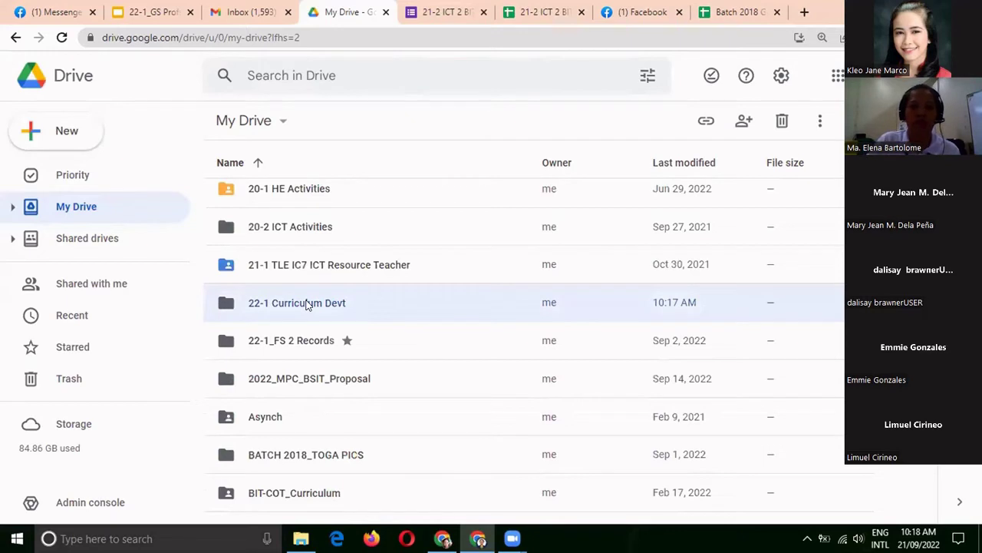
pyautogui.doubleClick(306, 303)
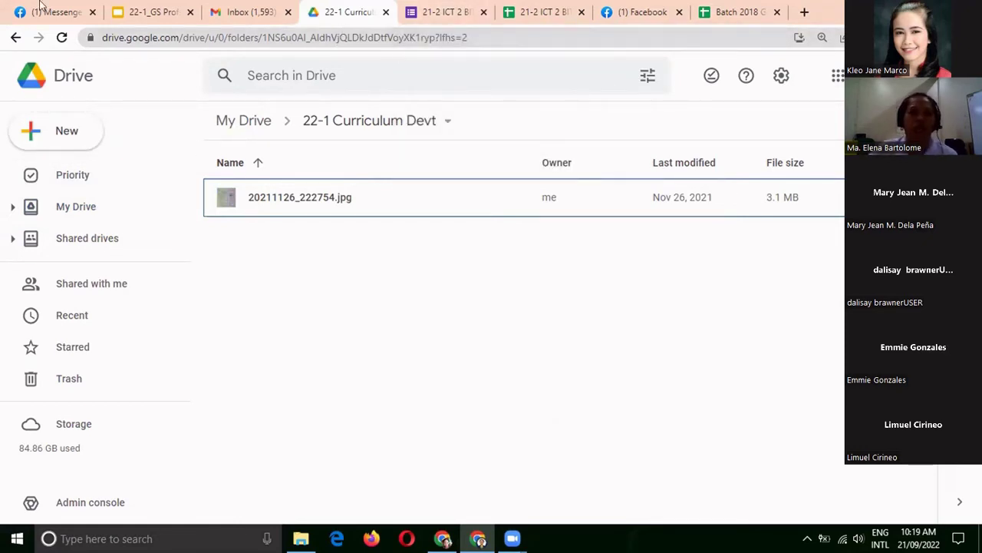
# Step: Switch to the Google Slides presentation on managing Google apps and start the slideshow from the Google Forms slide
pyautogui.click(135, 9)
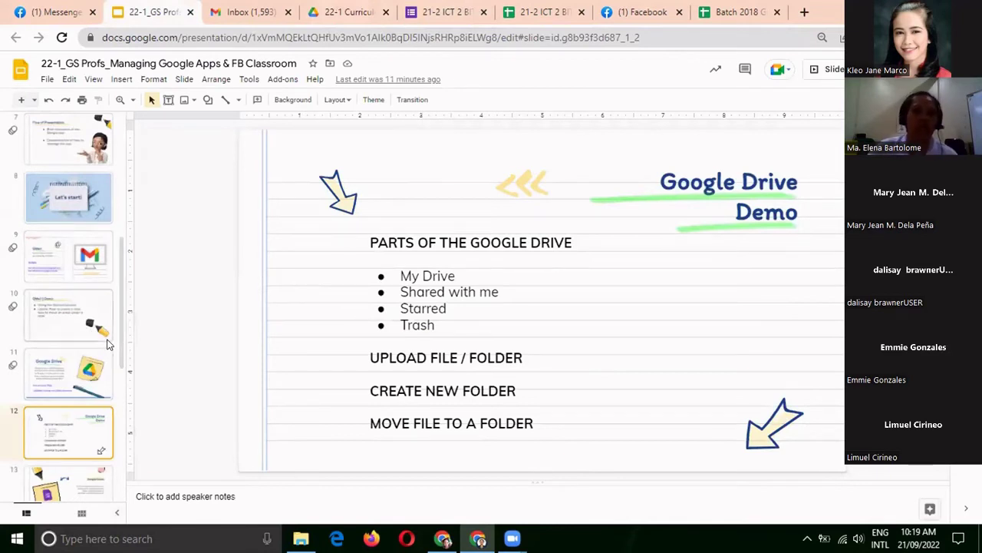
pyautogui.scroll(-2, 91, 342)
pyautogui.scroll(-2, 91, 342)
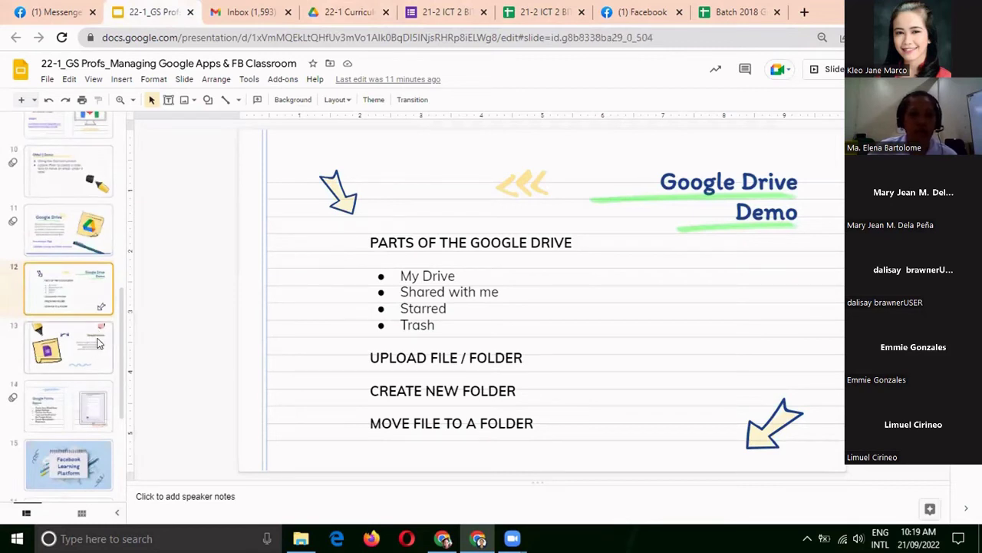
pyautogui.click(98, 343)
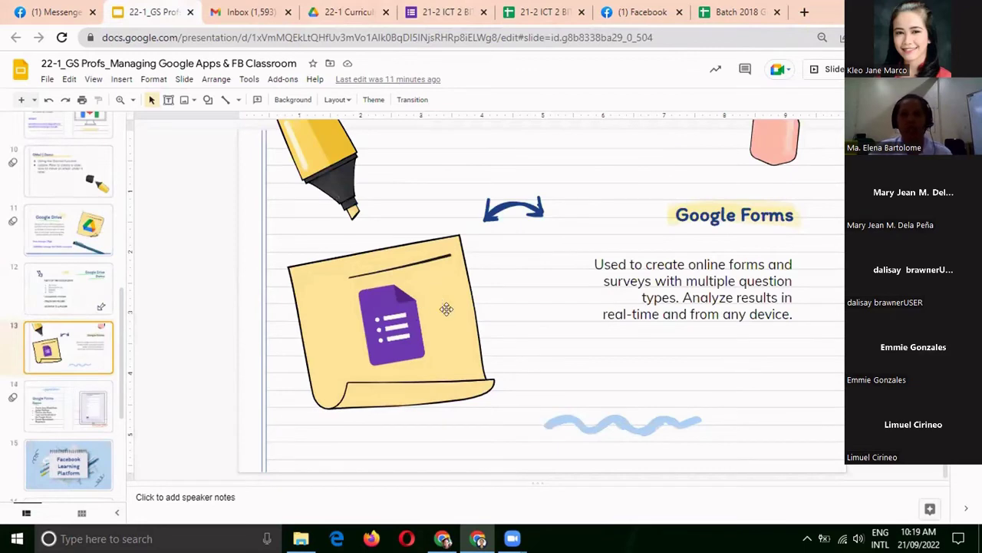
pyautogui.click(833, 69)
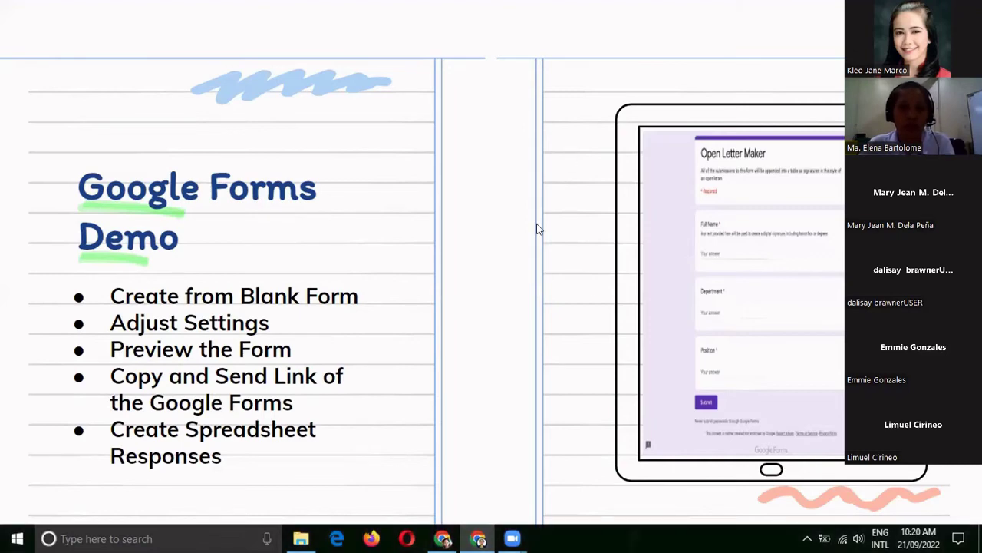
# Step: Exit the slideshow, switch to Google Drive and create a blank Google Form in the 22-1 Curriculum Devt folder
pyautogui.press('Escape')
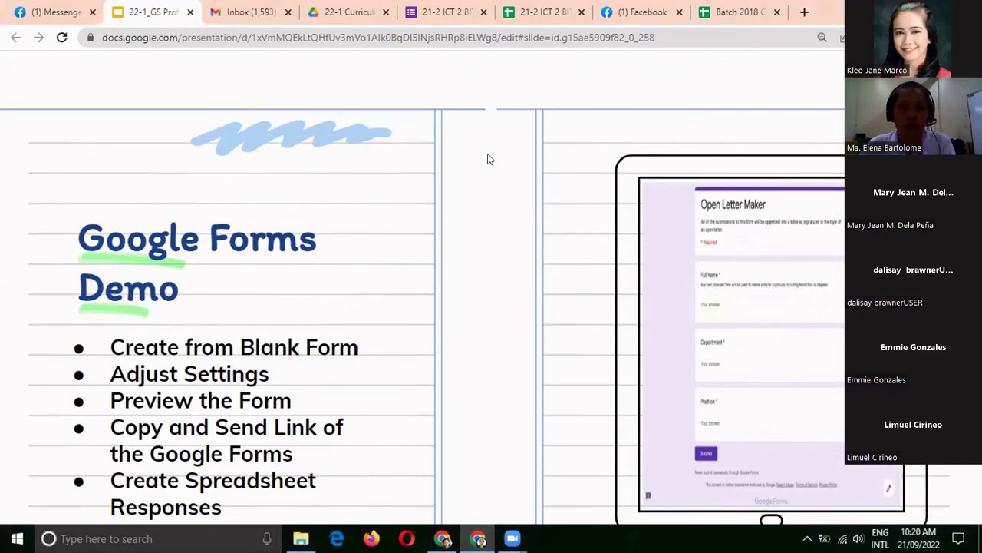
pyautogui.click(338, 9)
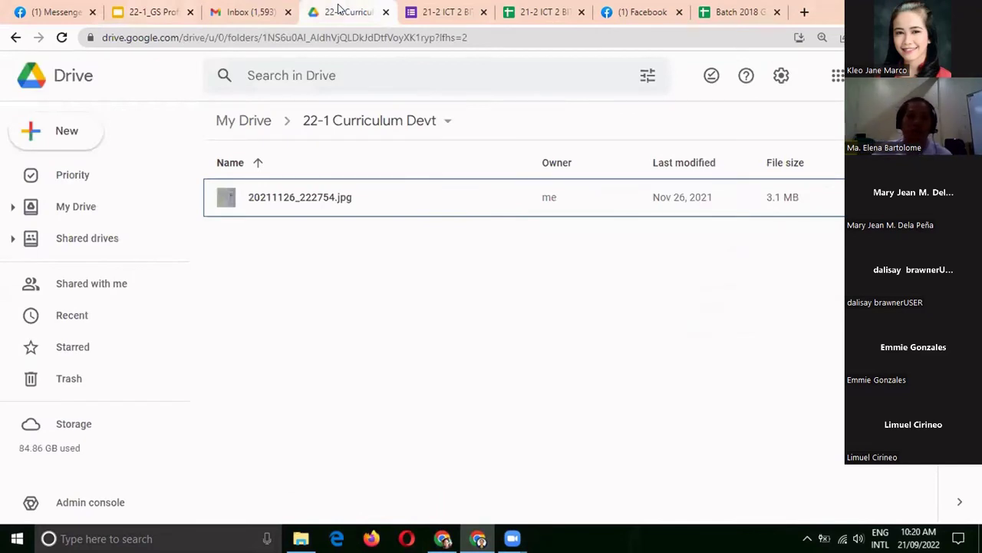
pyautogui.click(65, 134)
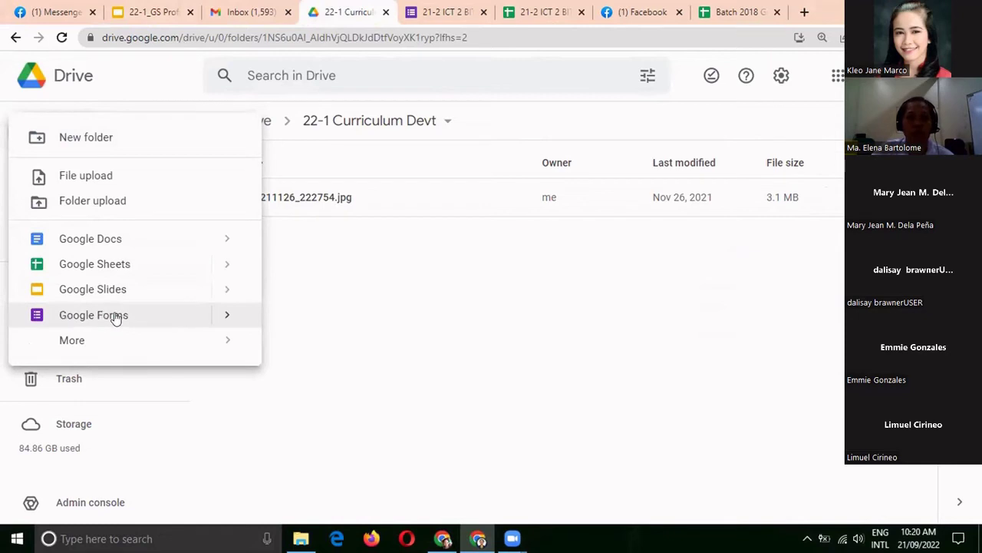
pyautogui.moveTo(227, 318)
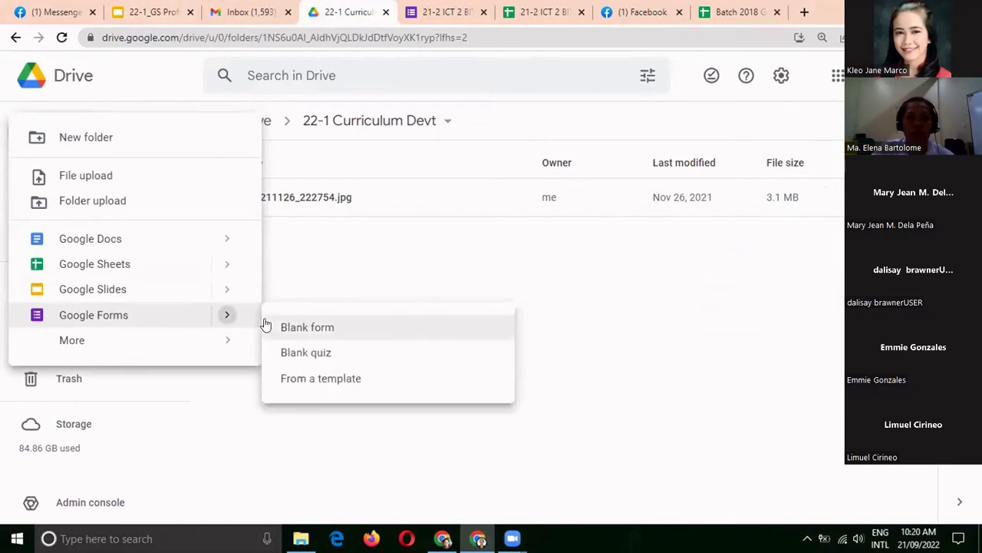
pyautogui.click(315, 327)
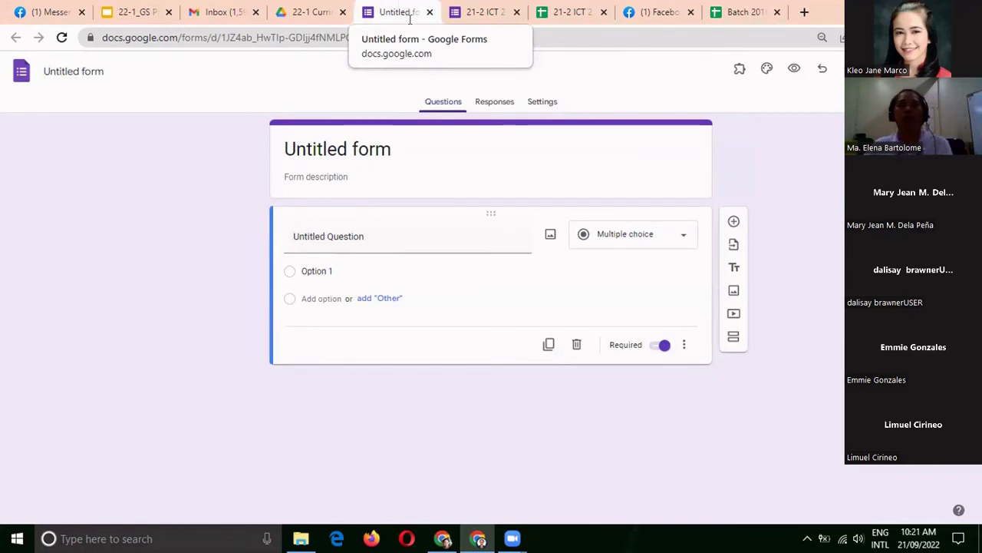
# Step: Replace the form's title with "Final Exam in Curriculum Devt"
pyautogui.click(404, 150)
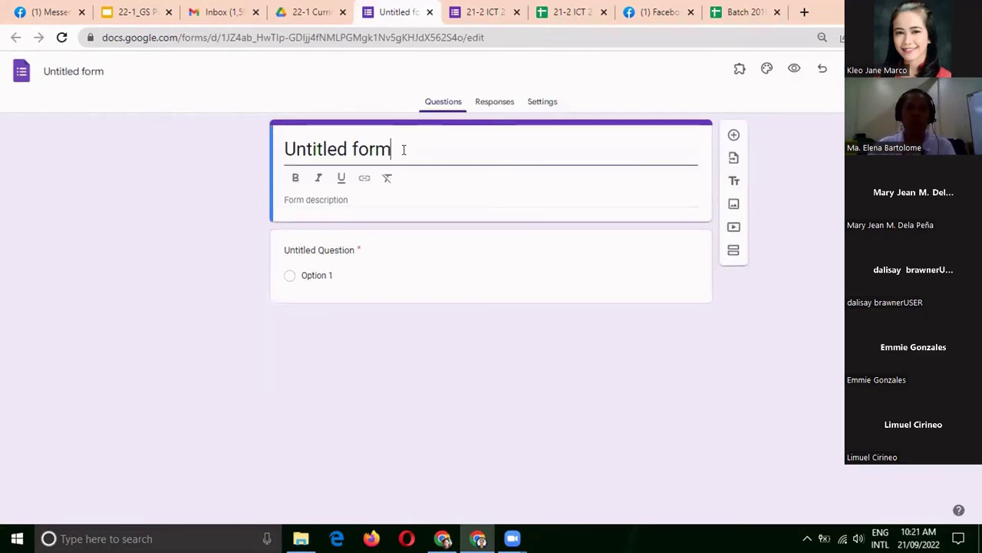
pyautogui.tripleClick(404, 150)
pyautogui.write('Fin')
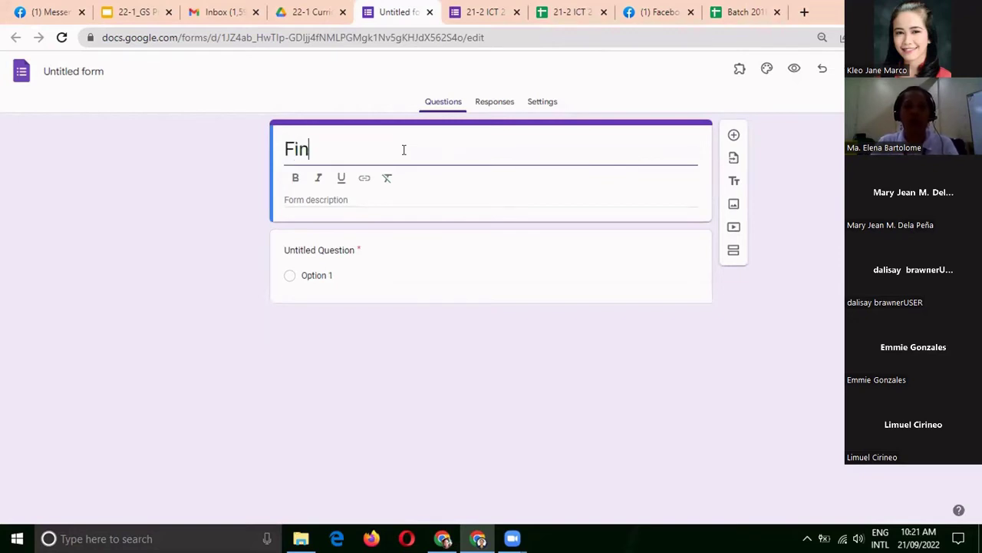
pyautogui.write('al Exam i')
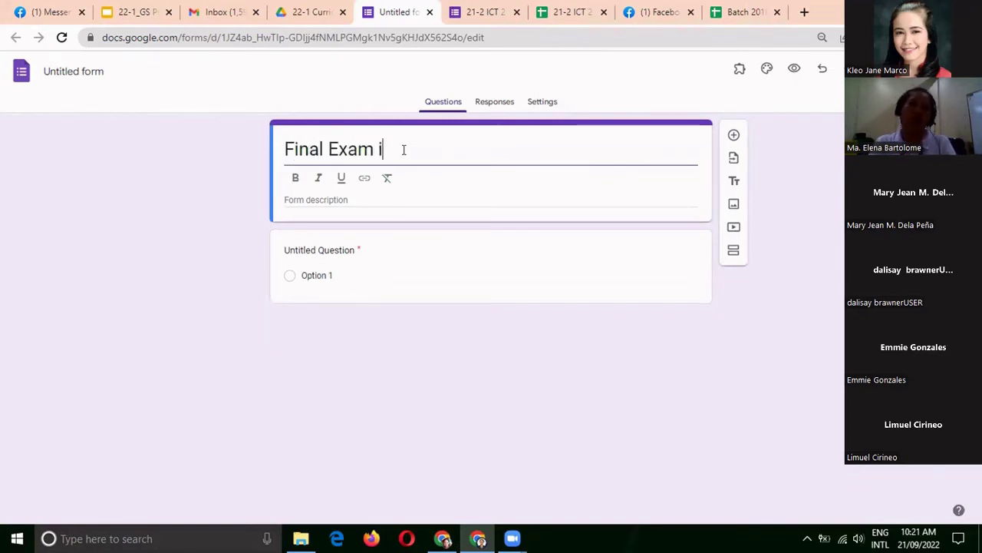
pyautogui.write('n Curricul')
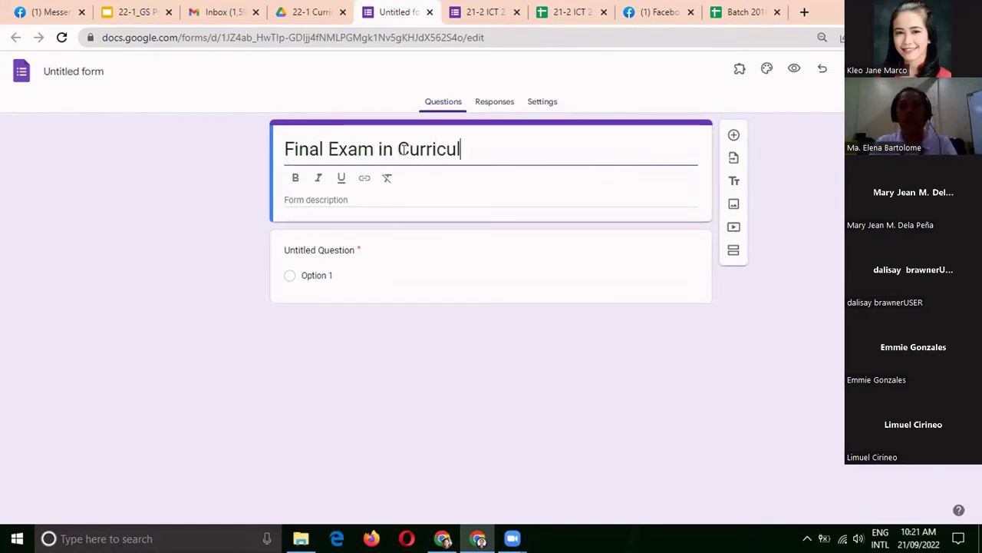
pyautogui.write('um Devt')
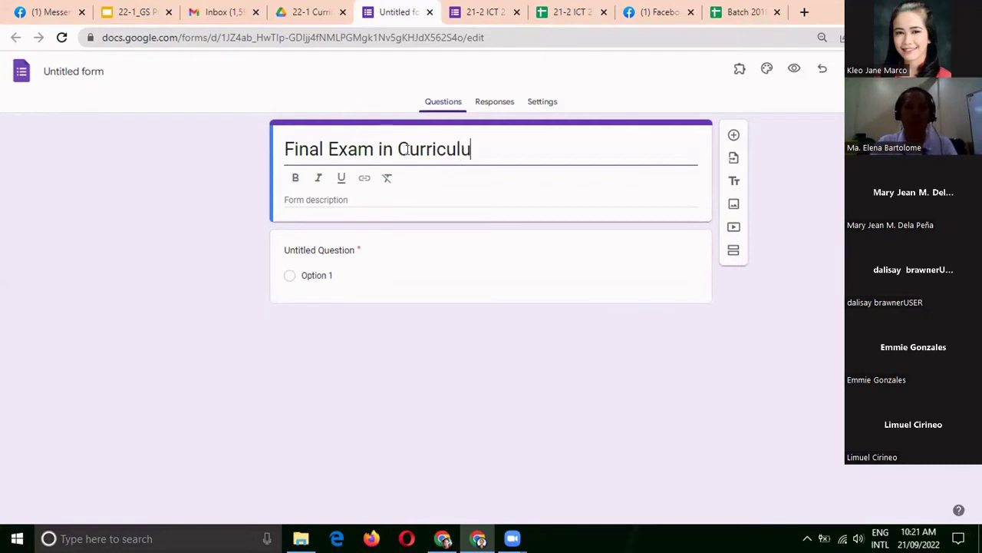
# Step: Add the form description "Please attach your output."
pyautogui.click(395, 205)
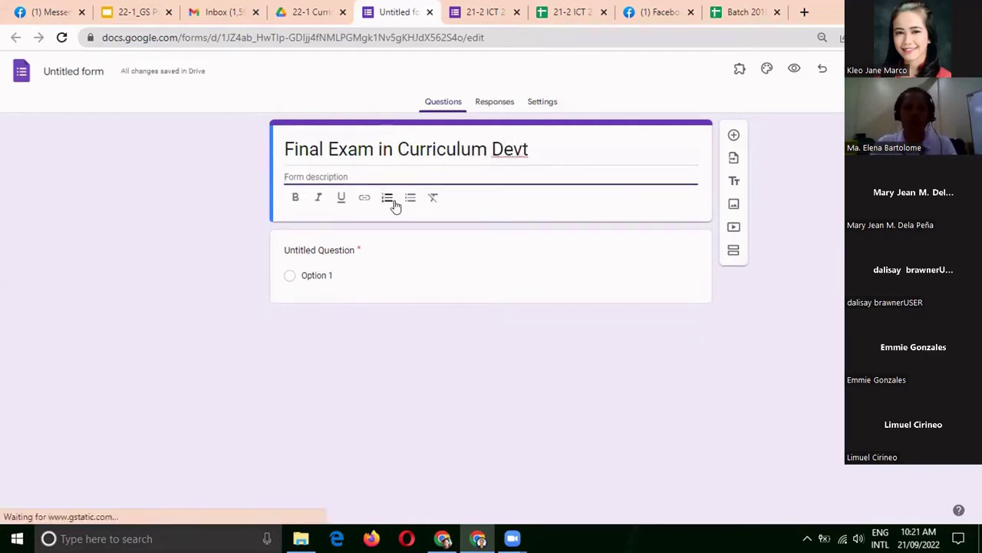
pyautogui.write('Please a')
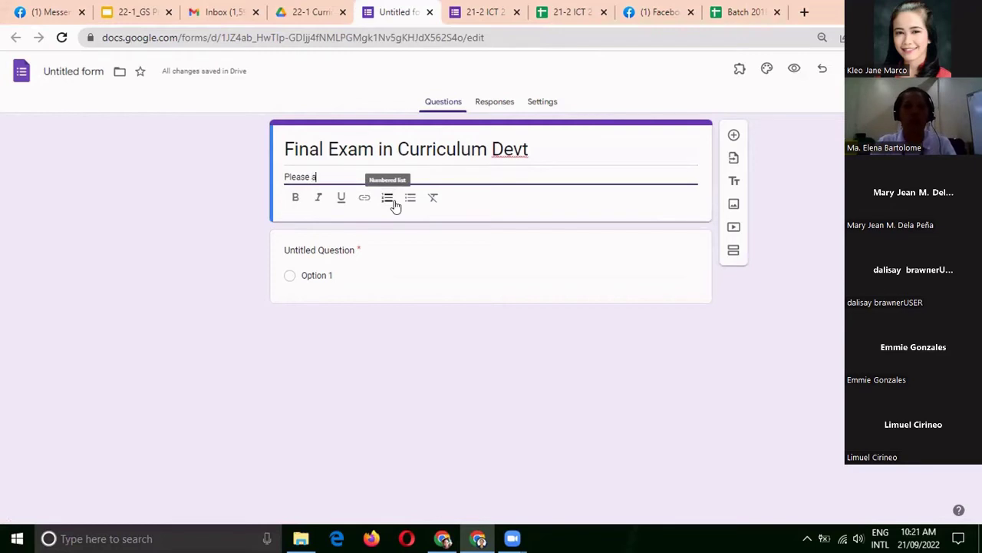
pyautogui.write('ttach your al')
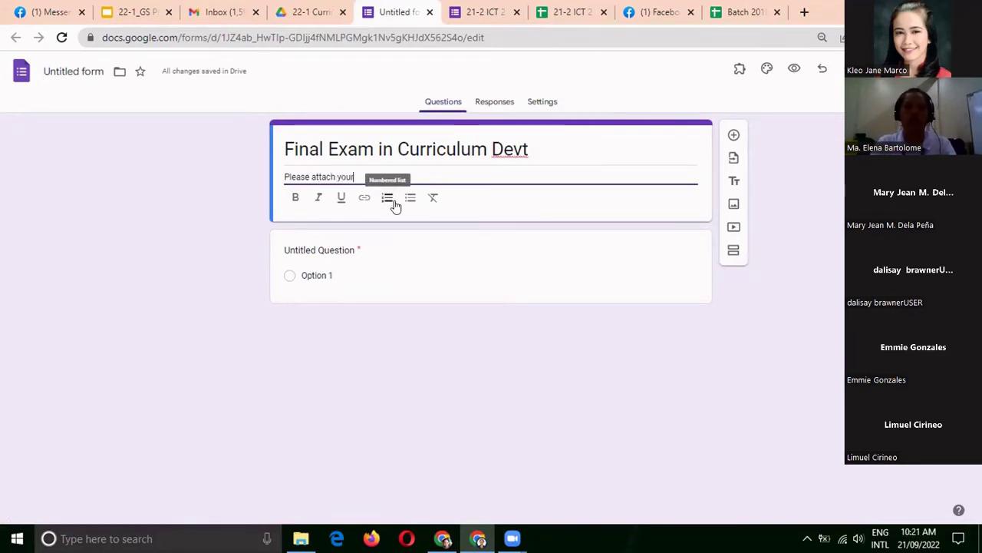
pyautogui.press('BackSpace')
pyautogui.press('BackSpace')
pyautogui.write('ou')
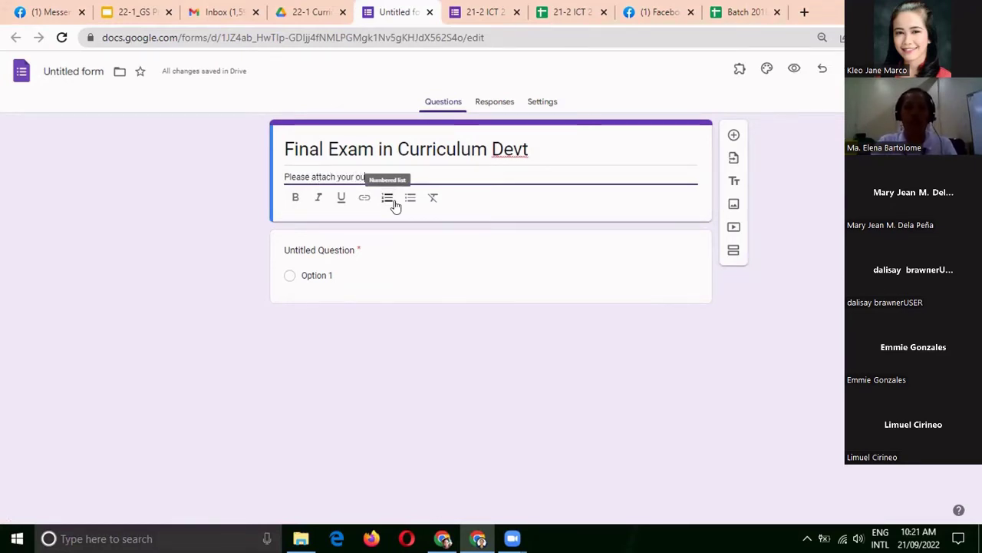
pyautogui.write('tput')
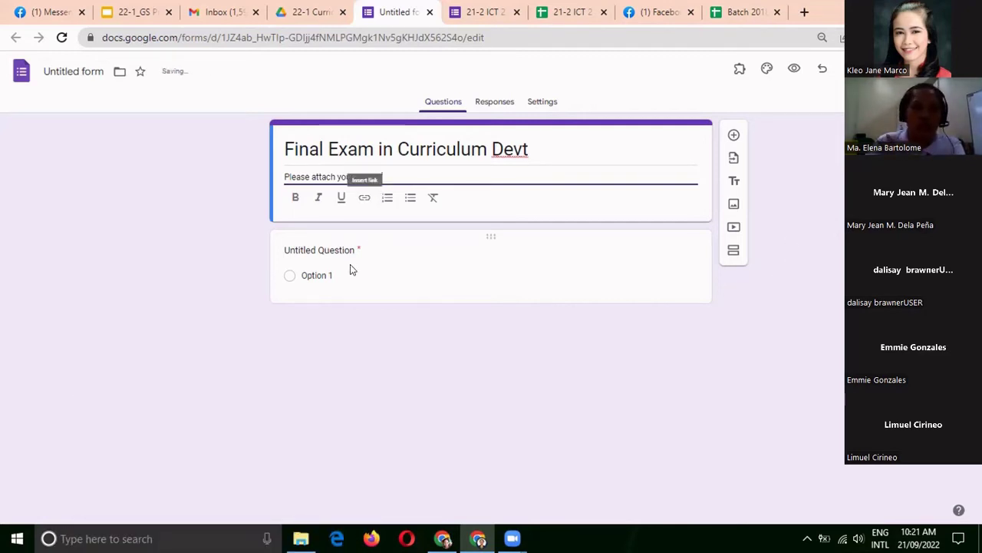
# Step: Set the first question's text to "Create a video lesson on a certain topic in Curriculum Devt."
pyautogui.click(328, 249)
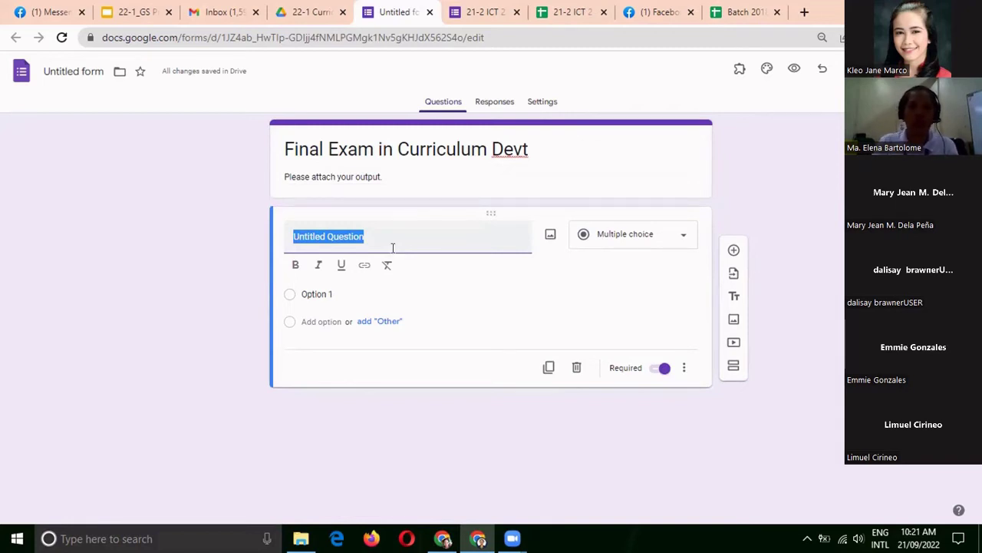
pyautogui.write('Create a c')
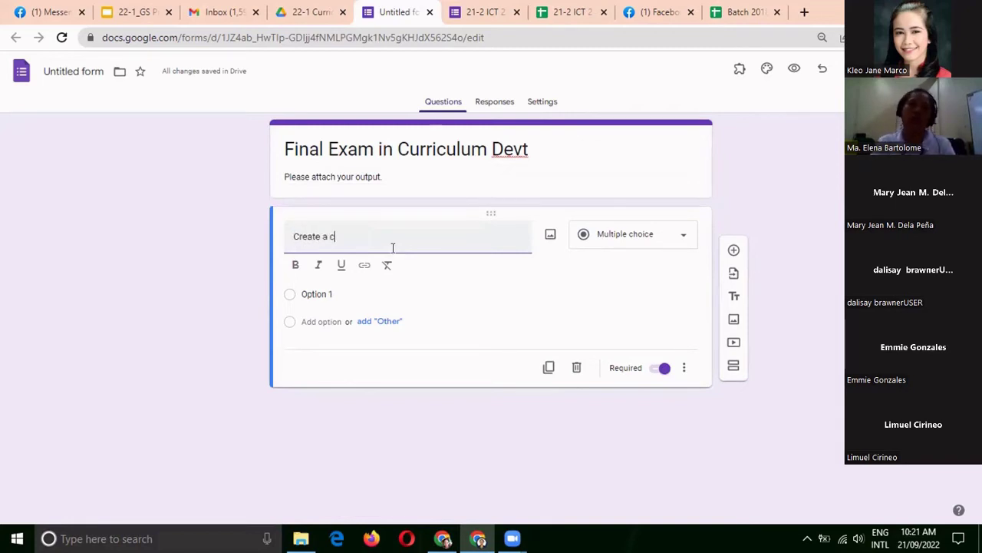
pyautogui.press('BackSpace')
pyautogui.write('video ')
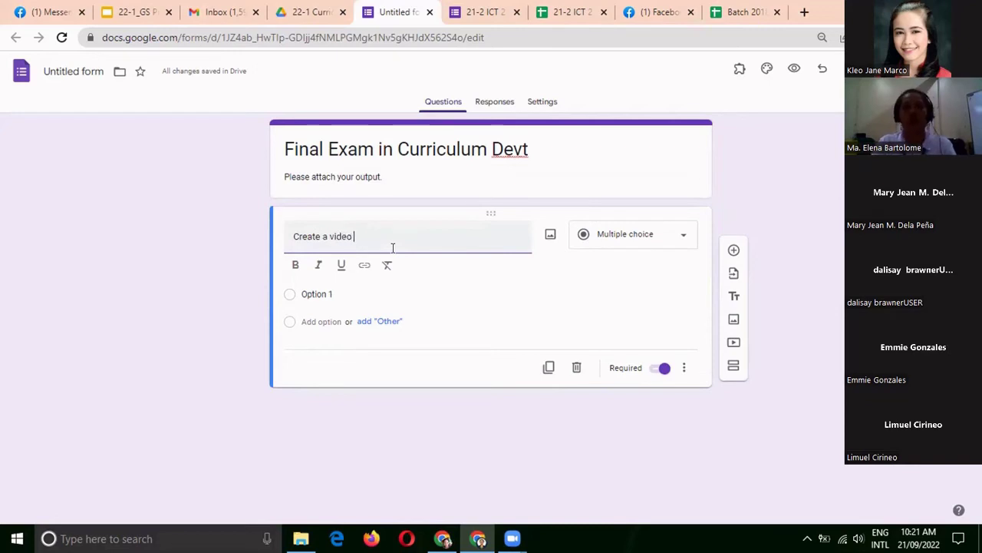
pyautogui.write('lesson on a')
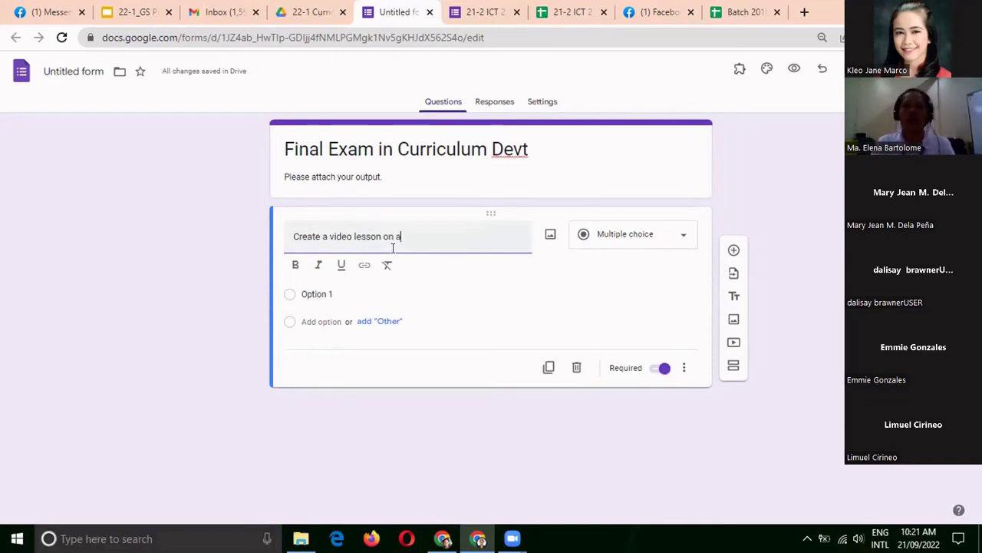
pyautogui.press('BackSpace')
pyautogui.write('ce')
pyautogui.press('BackSpace')
pyautogui.press('BackSpace')
pyautogui.write('a certain to')
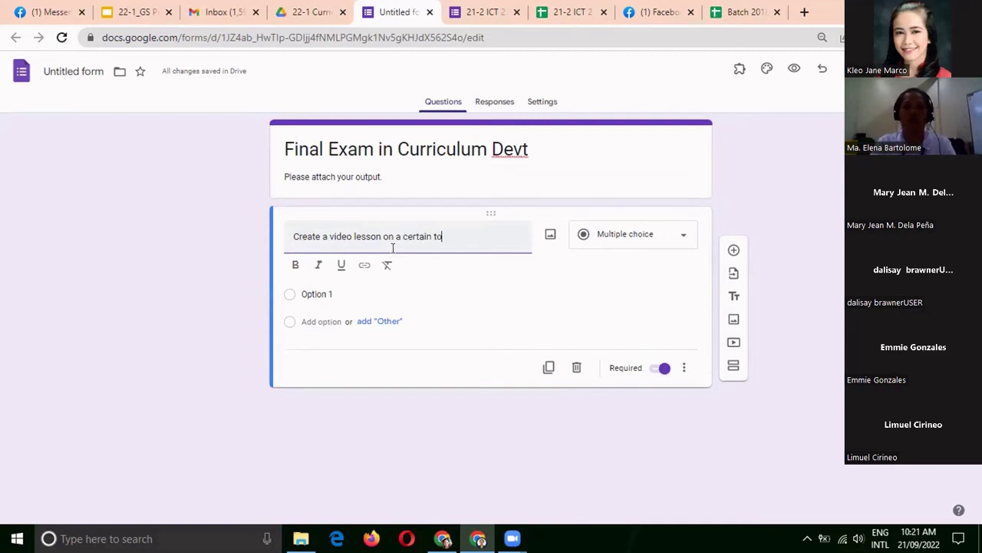
pyautogui.write('pic in cu')
pyautogui.press('BackSpace')
pyautogui.press('BackSpace')
pyautogui.write('C')
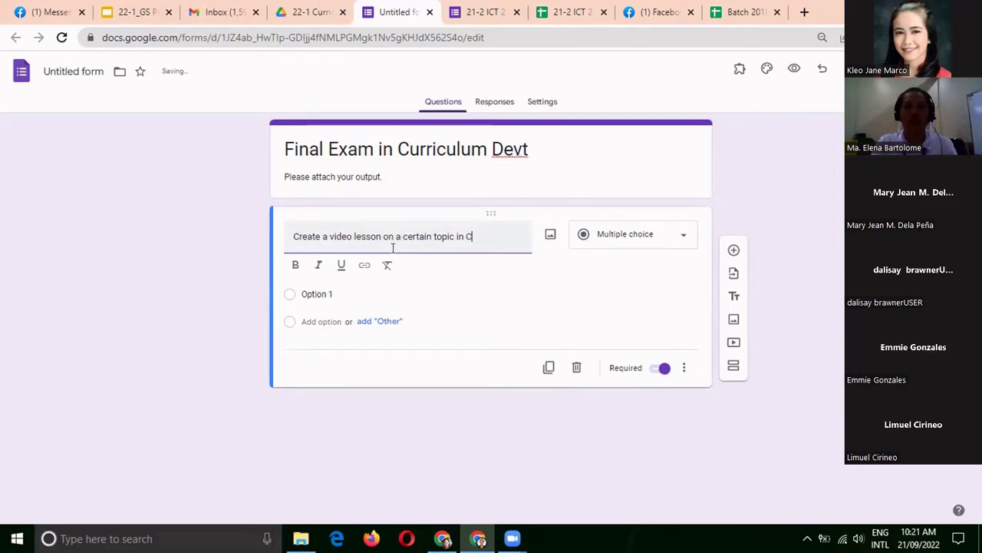
pyautogui.write('urriculum ')
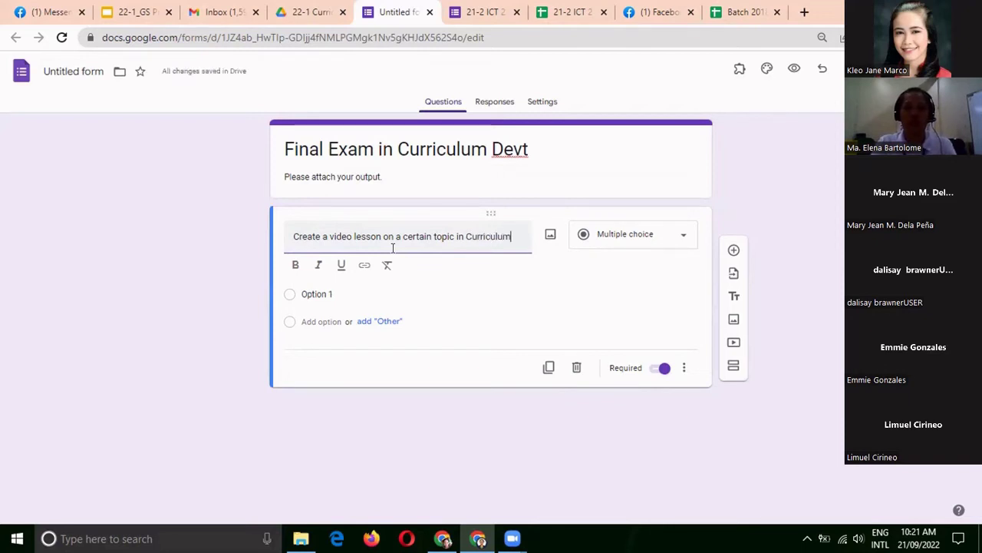
pyautogui.write('d')
pyautogui.press('BackSpace')
pyautogui.write('Dev')
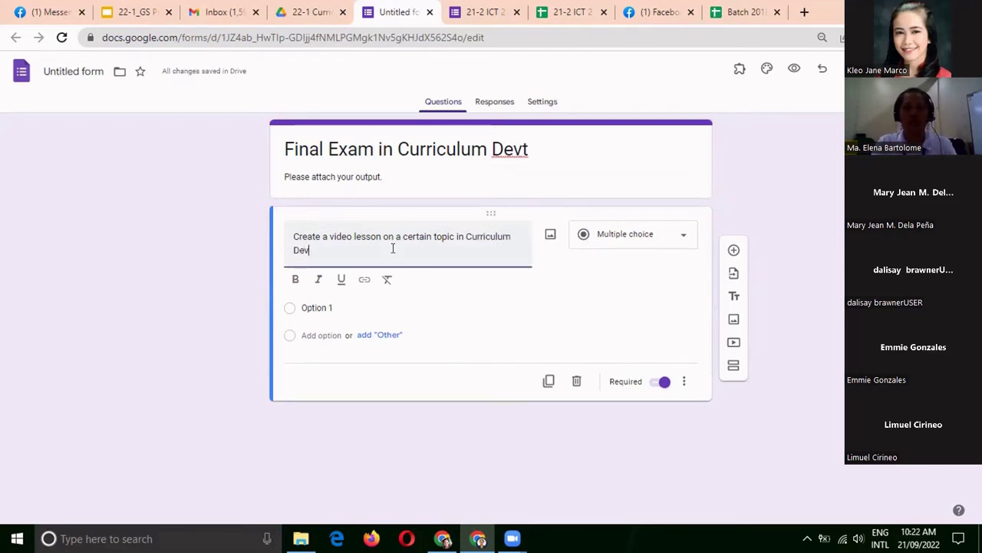
pyautogui.write('t.')
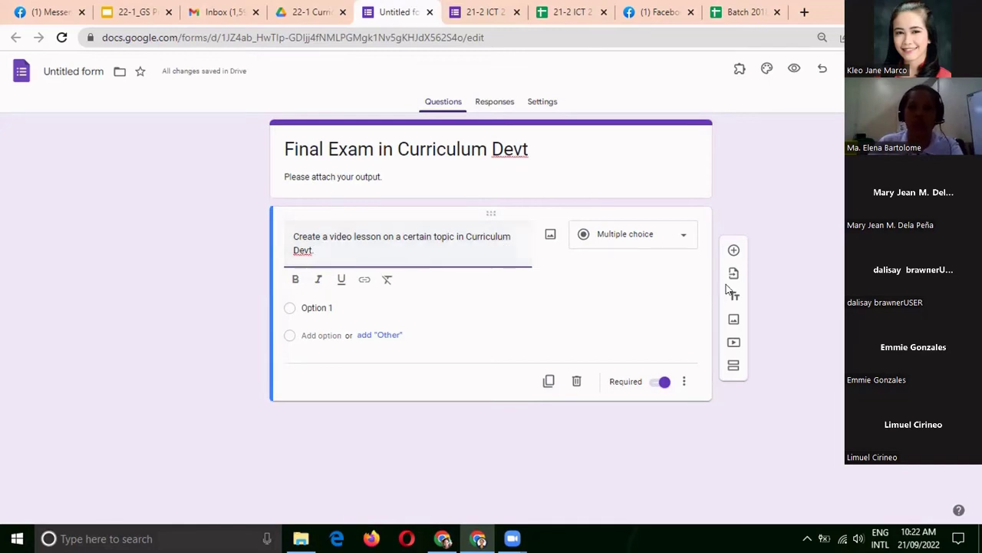
# Step: Change the video lesson question to the File upload type and agree to let respondents upload files to Drive
pyautogui.click(680, 240)
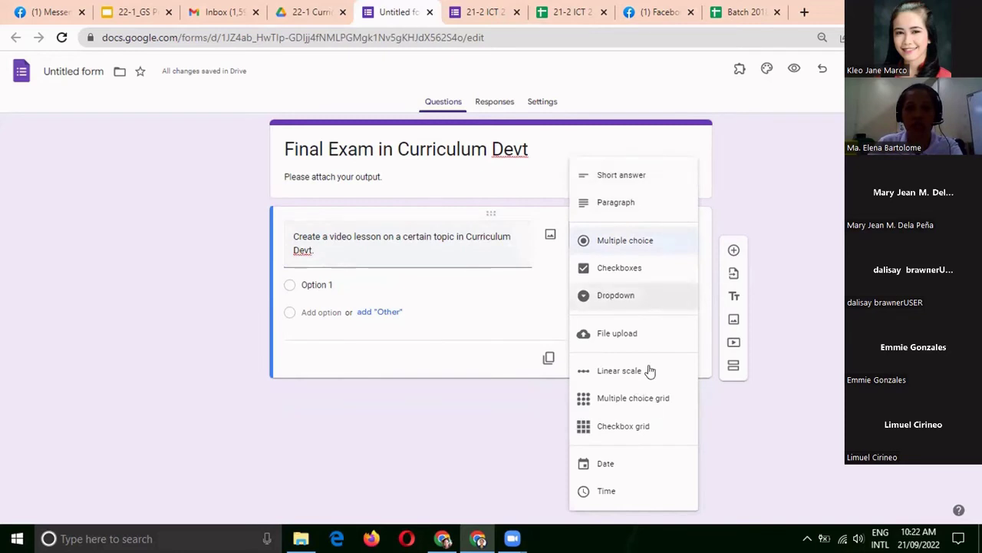
pyautogui.click(610, 336)
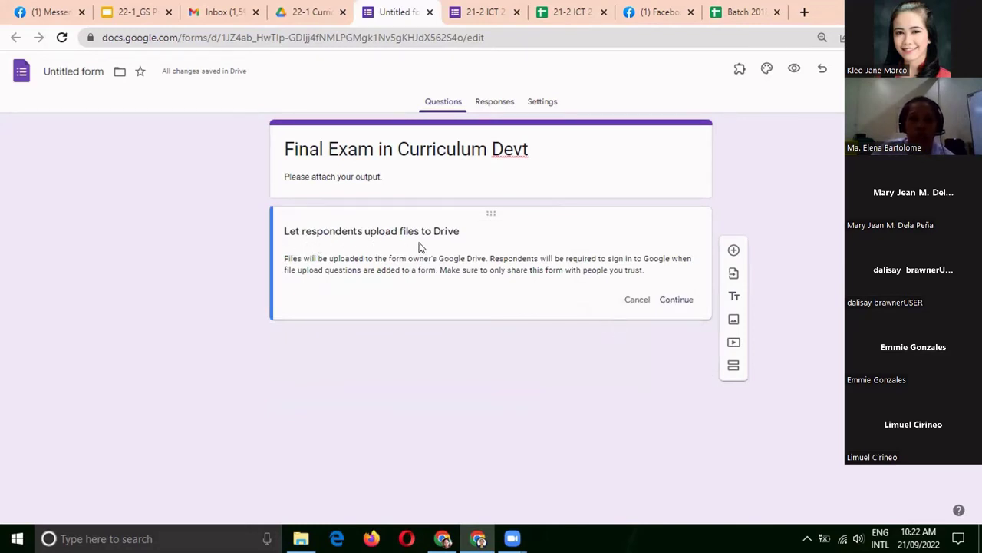
pyautogui.click(677, 300)
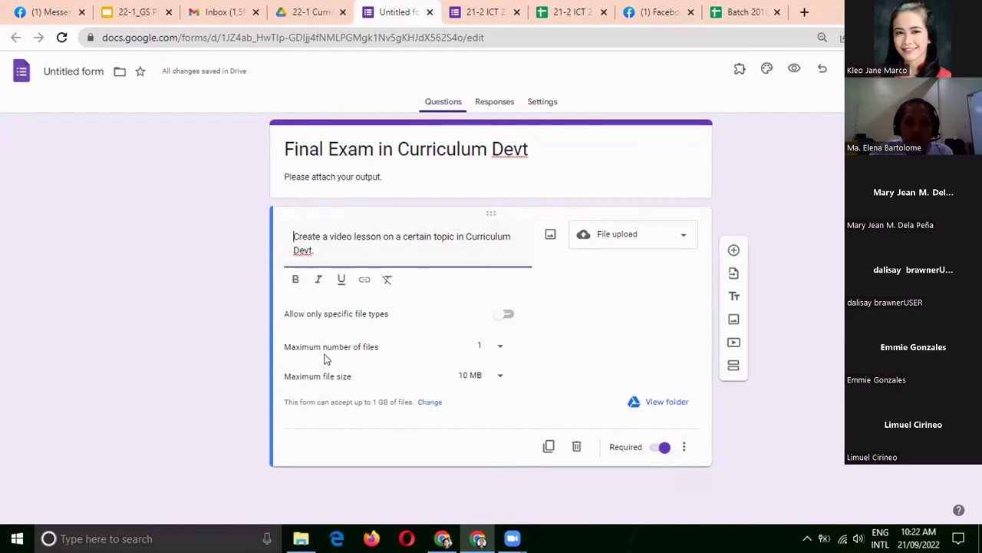
# Step: Set the upload question's maximum file size to 10 GB and allow only Video files
pyautogui.click(499, 379)
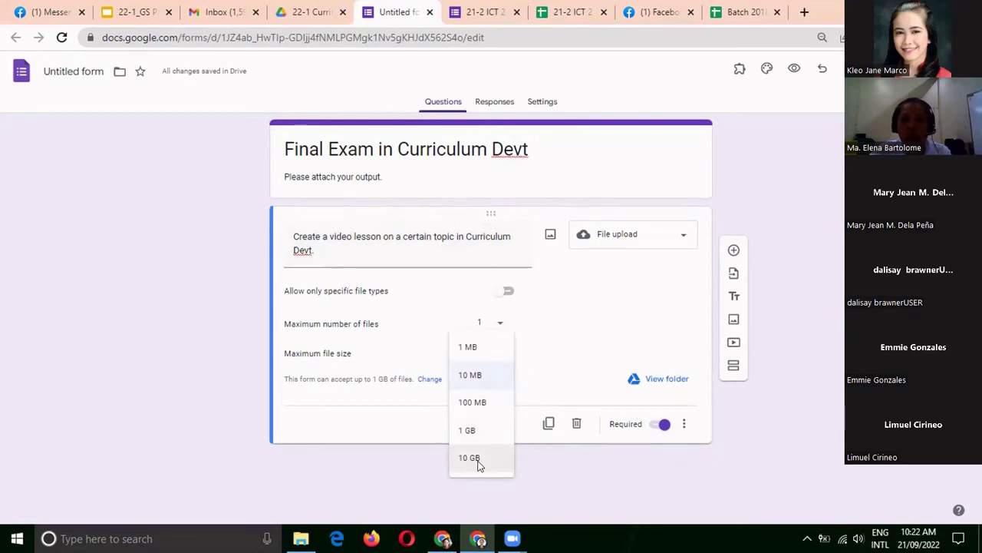
pyautogui.click(476, 460)
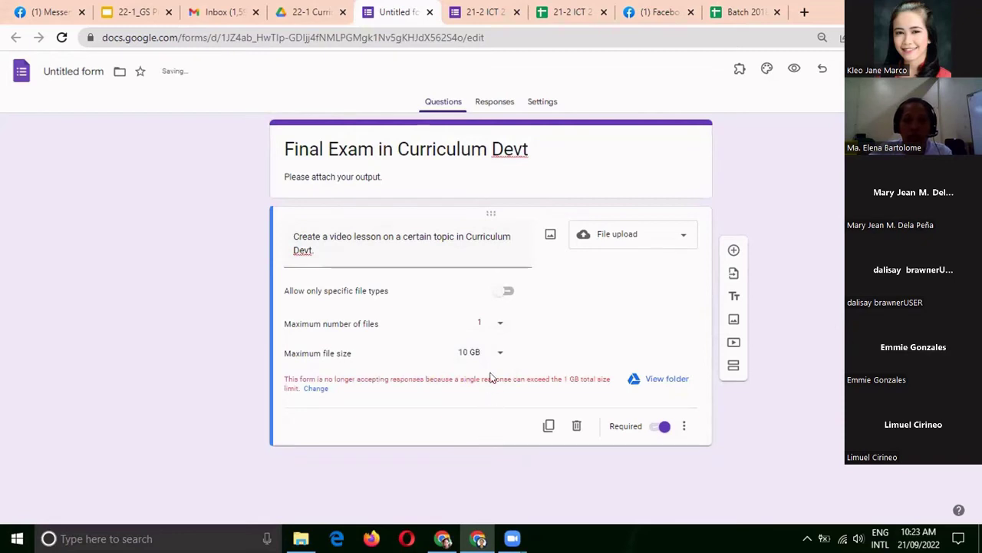
pyautogui.click(511, 291)
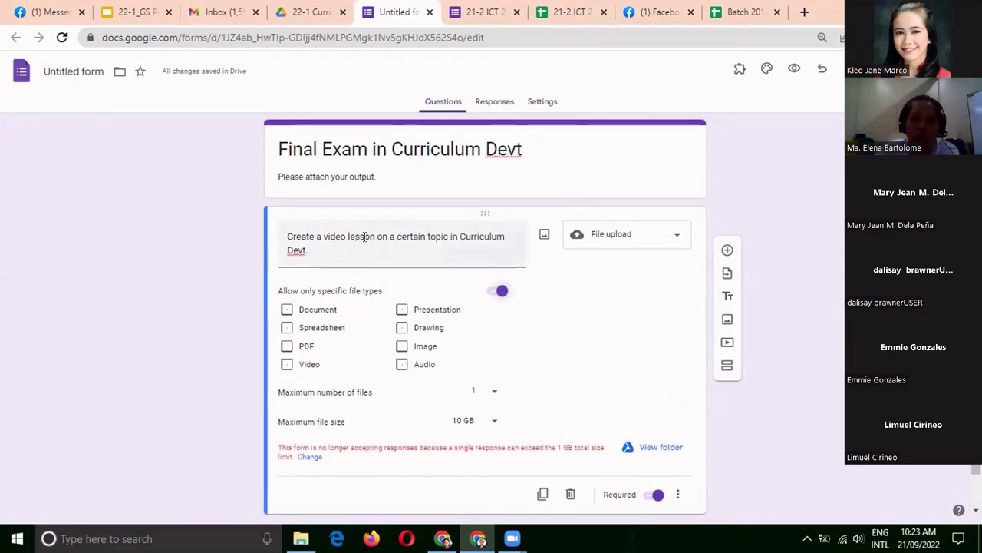
pyautogui.click(286, 366)
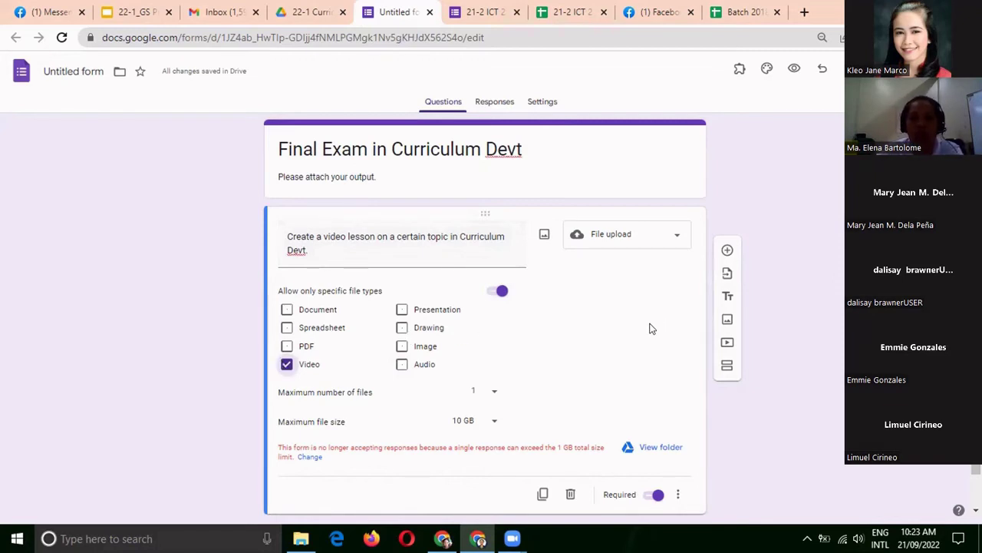
# Step: Add a new question titled "STUDENT NAME" below the file upload question
pyautogui.scroll(-1, 649, 328)
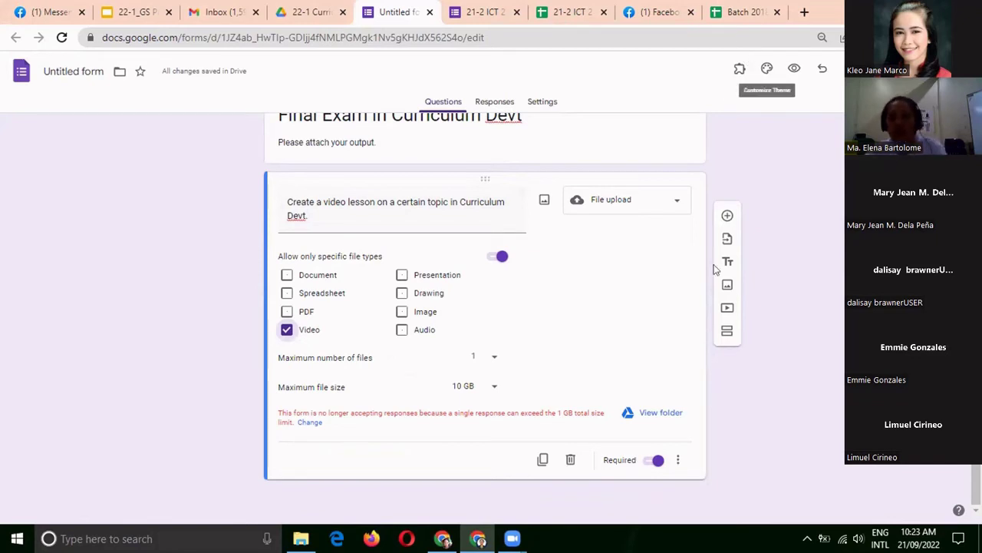
pyautogui.click(727, 217)
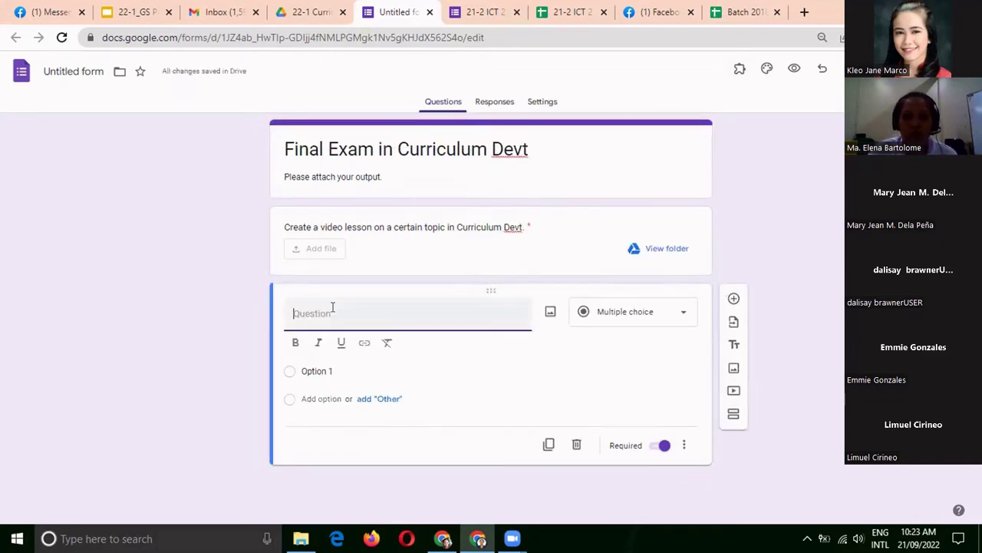
pyautogui.write('STUD')
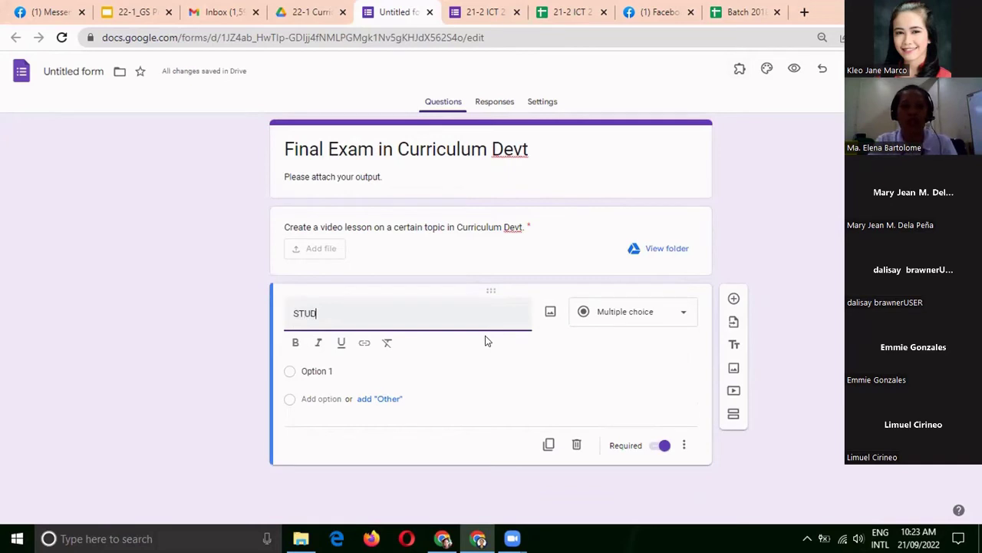
pyautogui.write('ENT NAME')
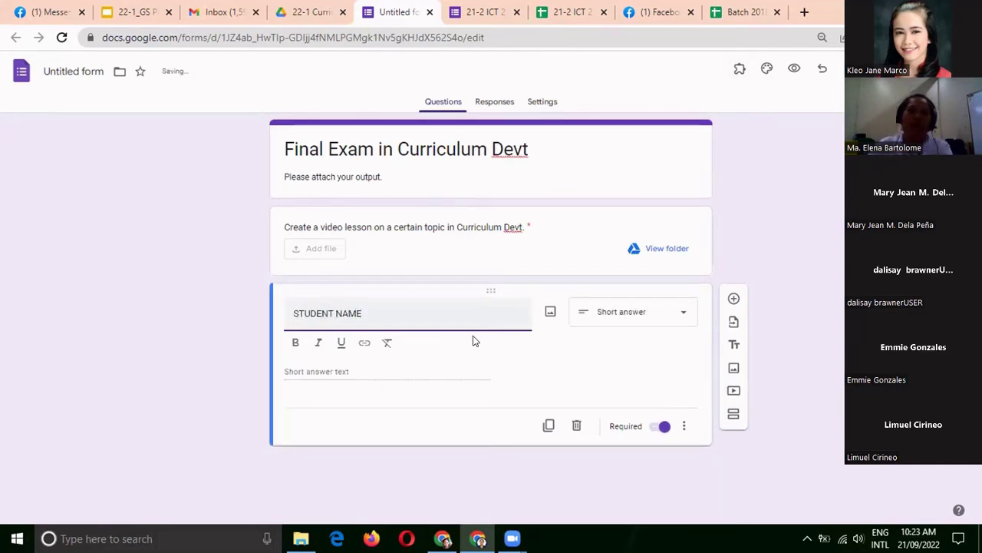
# Step: Extend the student name question's title to "STUDENT NAME (Last Name, First Name, MI)" and move the question above the video lesson question
pyautogui.write(' (')
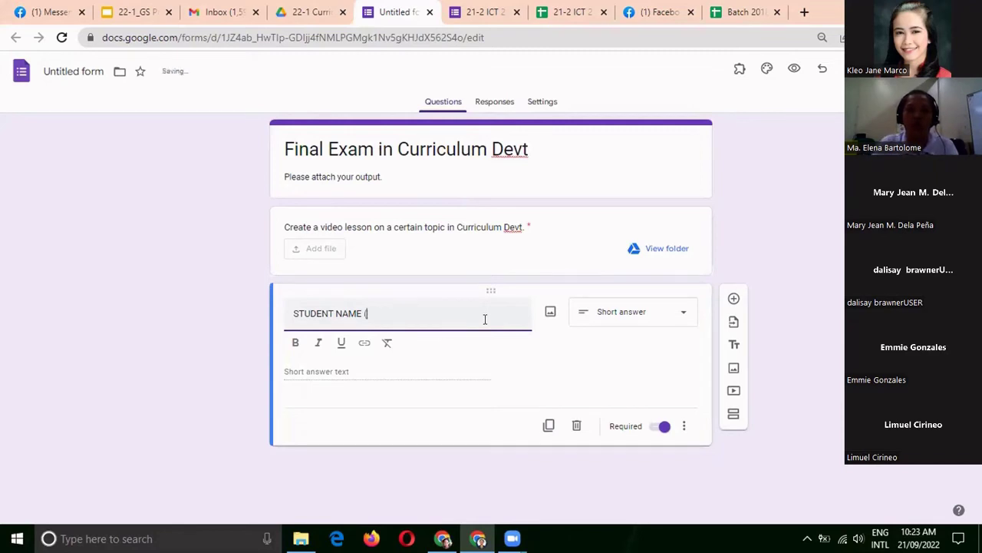
pyautogui.write('Last N')
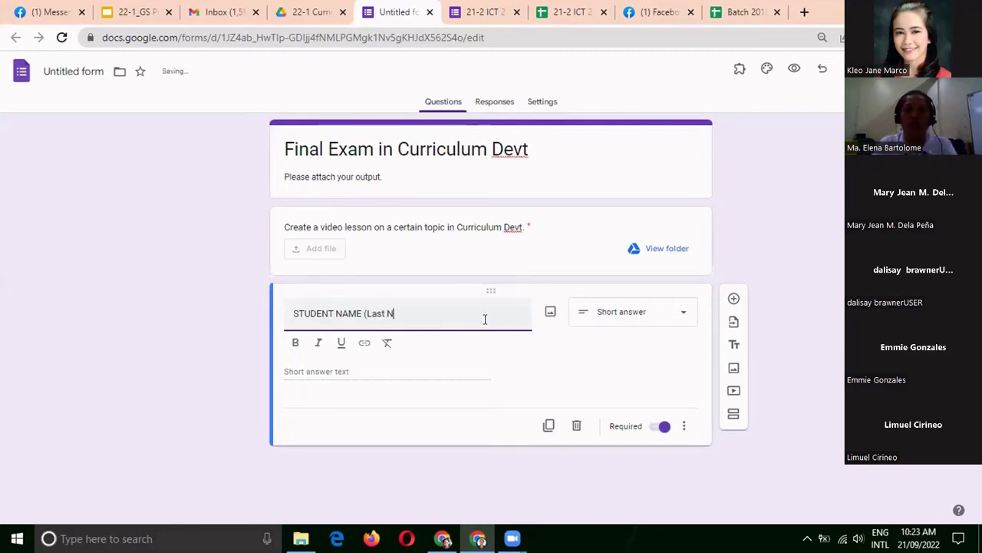
pyautogui.write('ame, Fri')
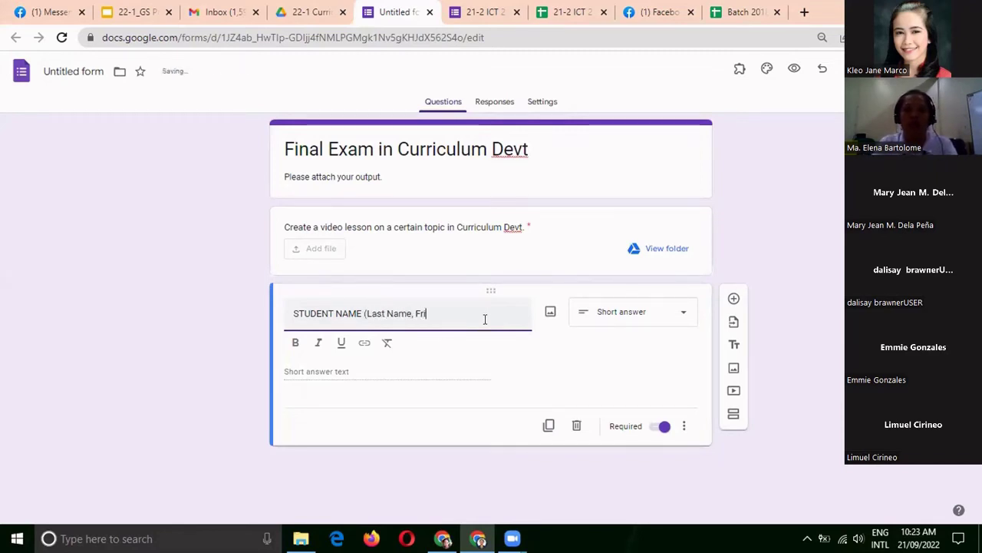
pyautogui.press('BackSpace')
pyautogui.press('BackSpace')
pyautogui.write('irst')
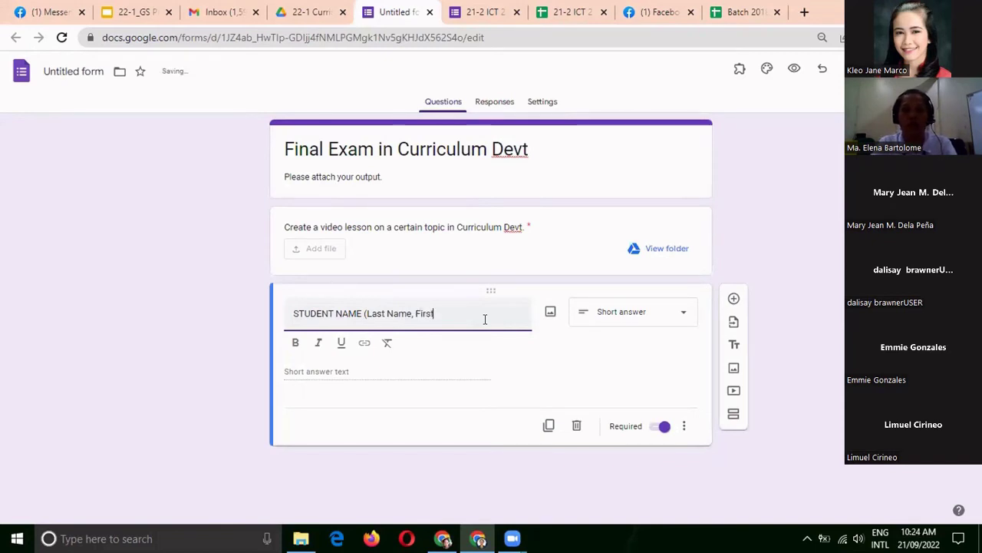
pyautogui.write(' Name, MI)')
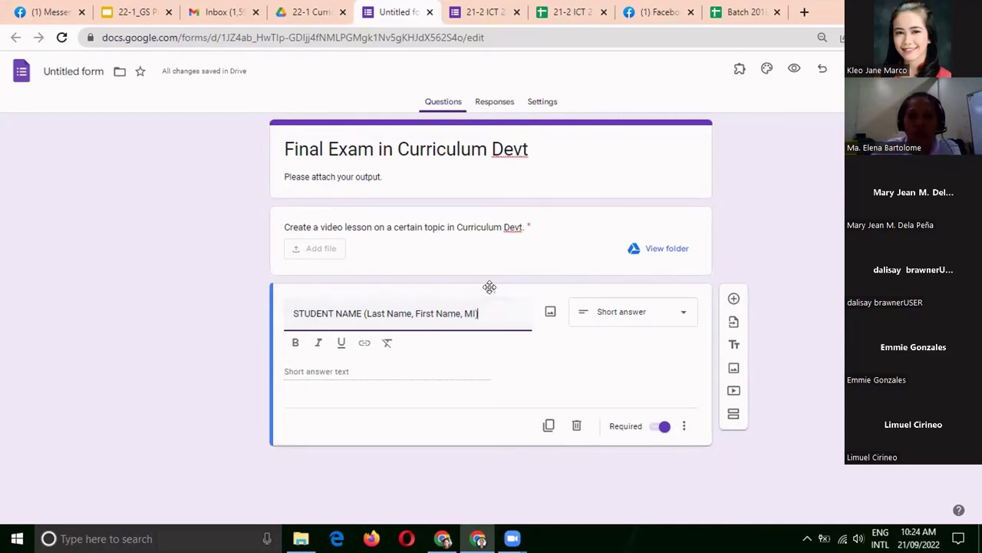
pyautogui.moveTo(489, 287); pyautogui.dragTo(503, 196)
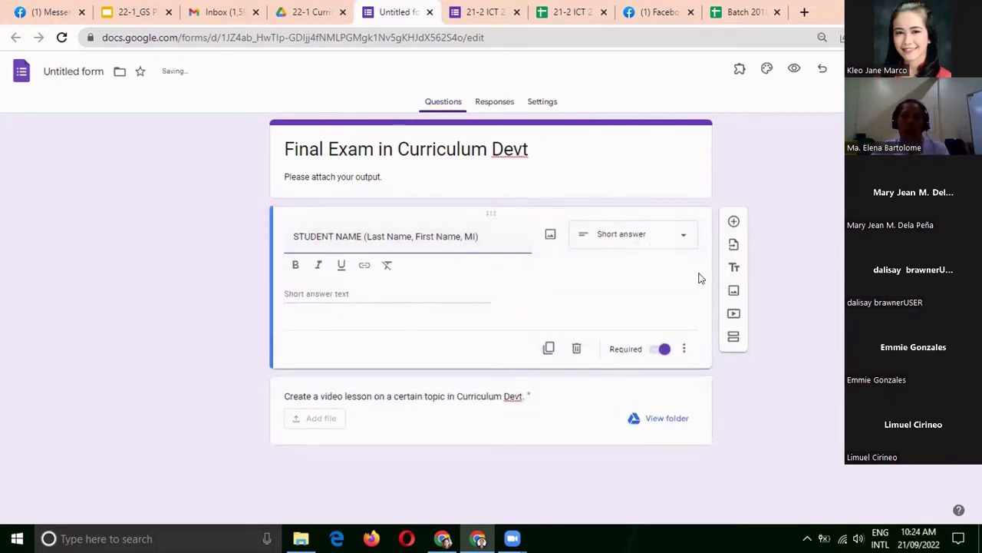
# Step: Add a new question titled "COURSE & MAJOR" directly below the student name question
pyautogui.click(735, 222)
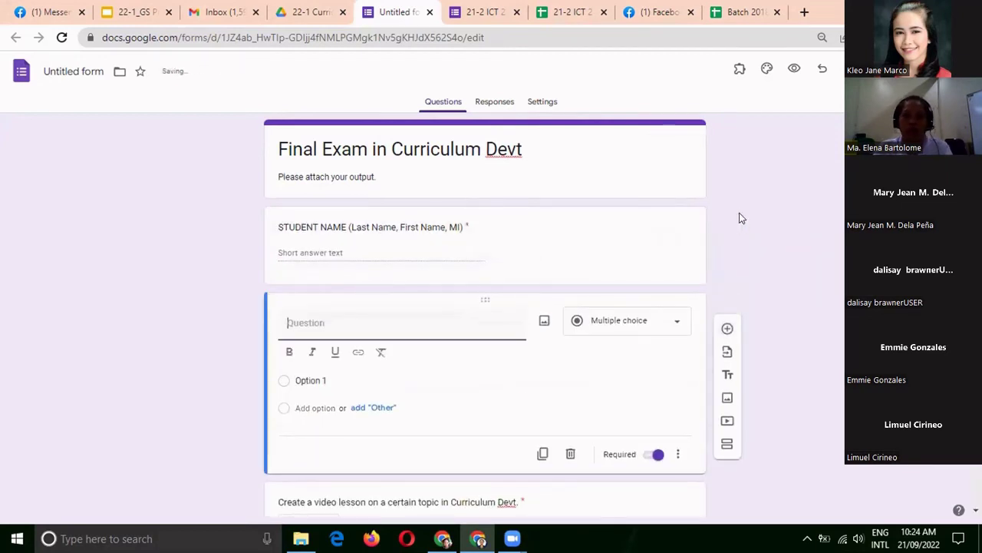
pyautogui.write('COURSE')
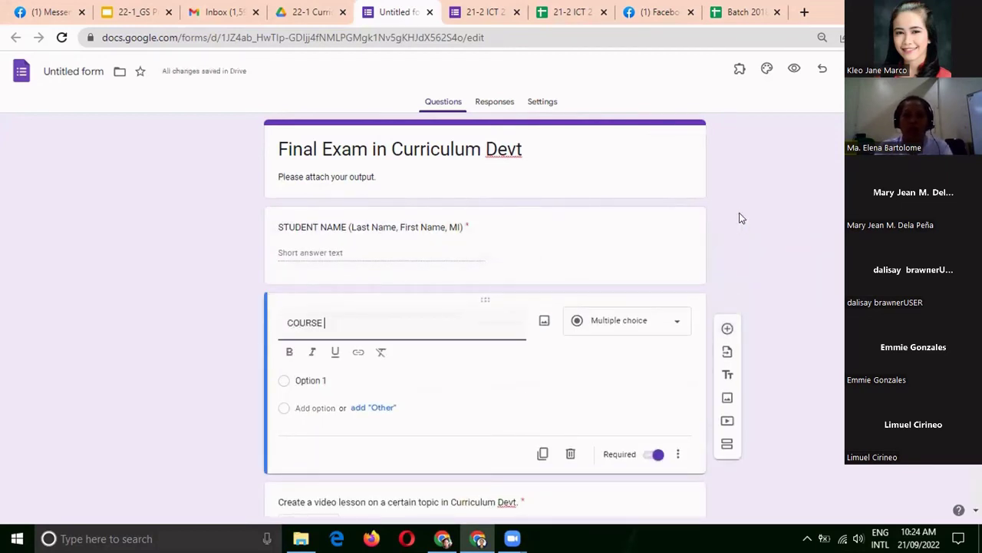
pyautogui.write(' & NA')
pyautogui.press('BackSpace')
pyautogui.press('BackSpace')
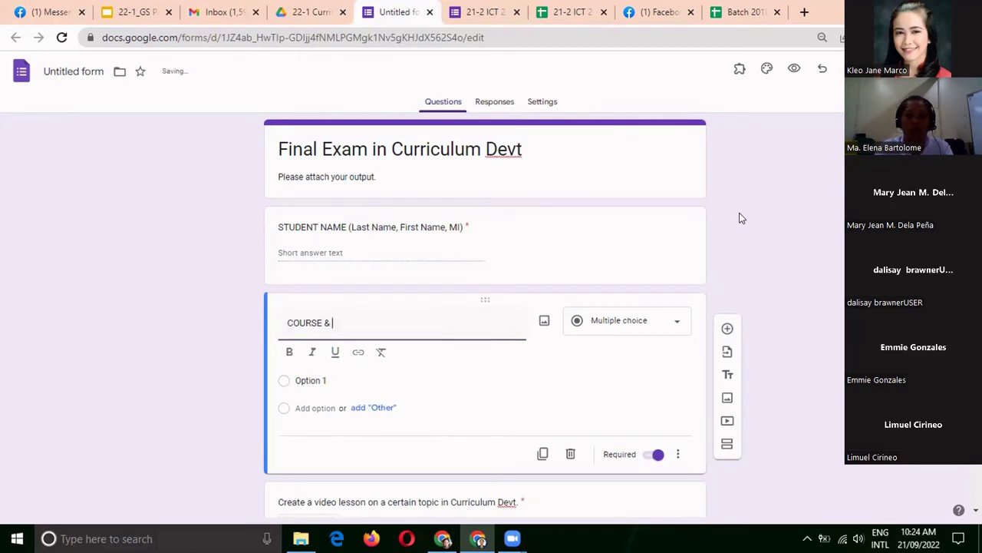
pyautogui.write('MAJOR')
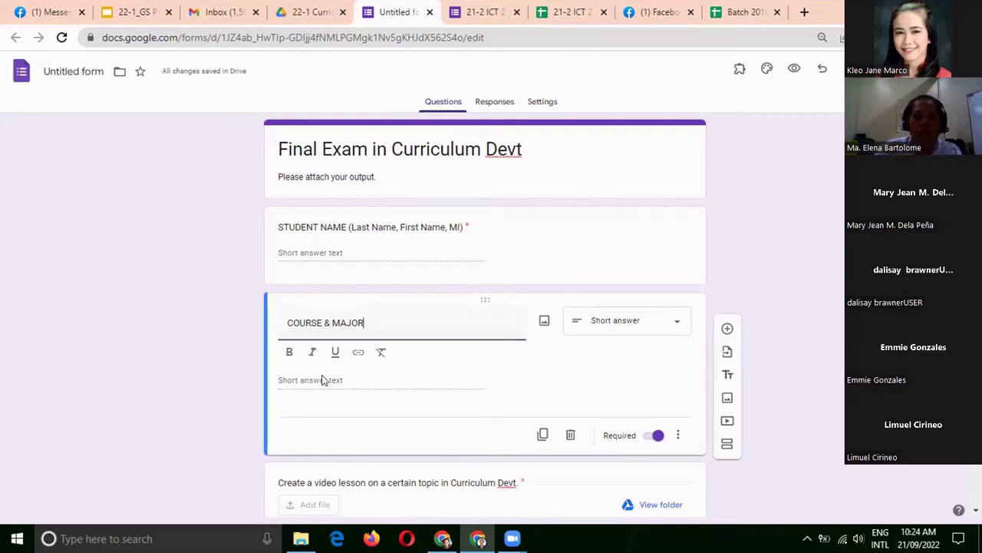
# Step: Change the COURSE & MAJOR question to the Dropdown type with the options MAT, MTE and MED
pyautogui.click(677, 326)
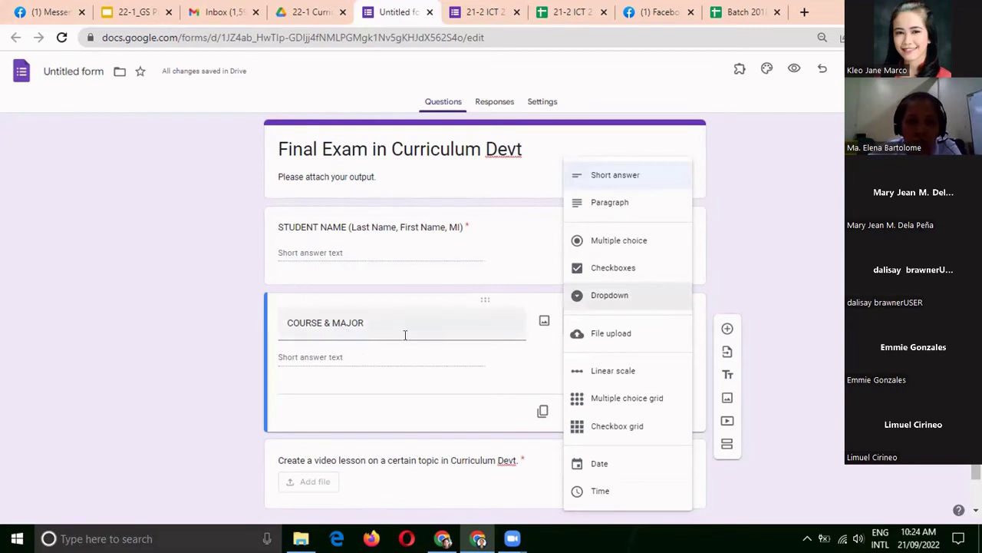
pyautogui.click(618, 297)
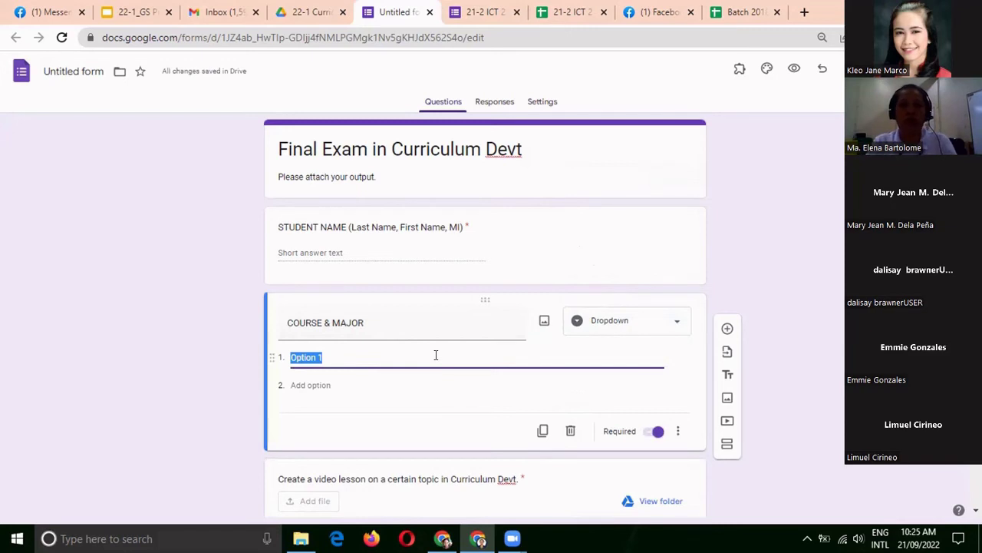
pyautogui.write('M')
pyautogui.press('BackSpace')
pyautogui.write('MAT')
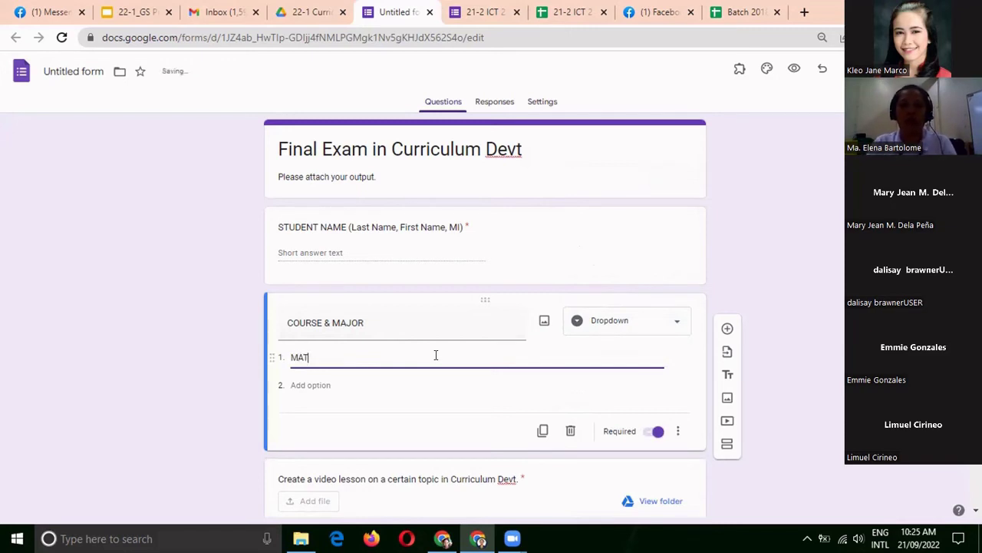
pyautogui.press('Return')
pyautogui.write('MA')
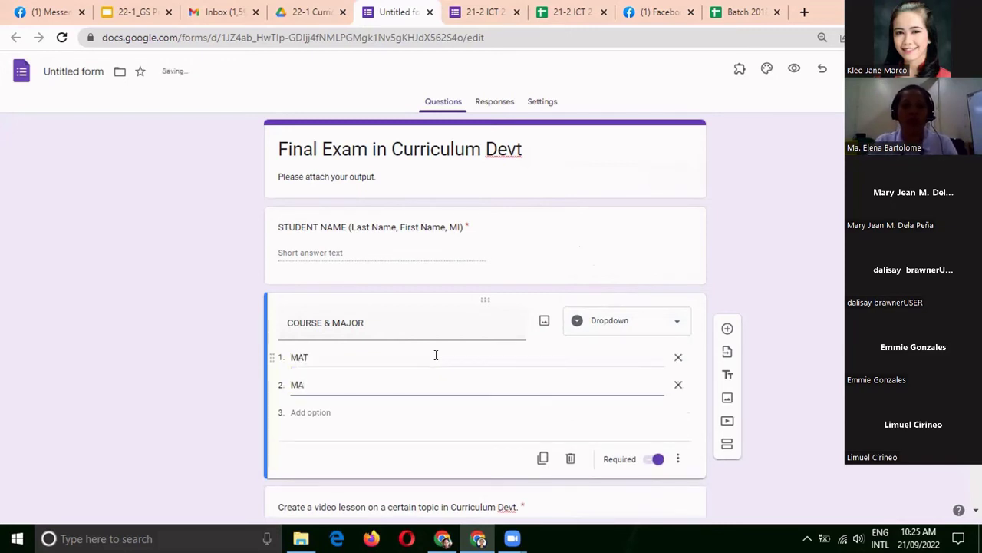
pyautogui.press('BackSpace')
pyautogui.write('TE')
pyautogui.press('Return')
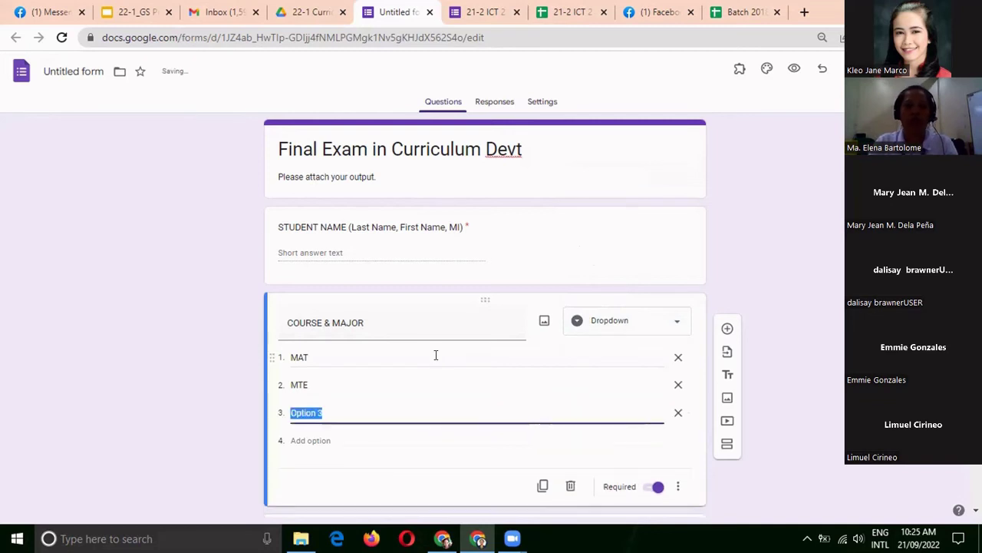
pyautogui.write('MED')
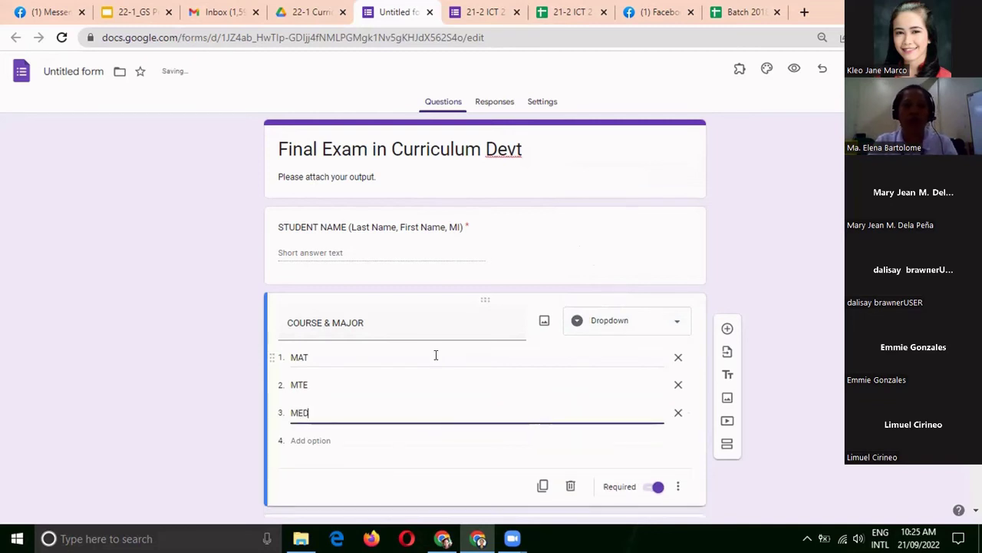
# Step: Review the form's questions, preview the form as a respondent, and check its responses page
pyautogui.click(732, 221)
pyautogui.scroll(-2, 732, 221)
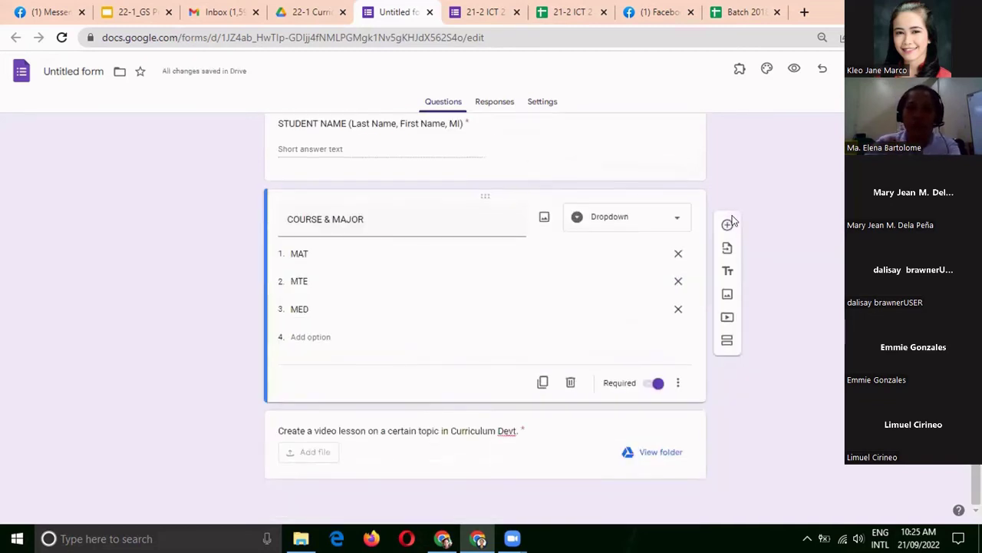
pyautogui.scroll(3, 347, 204)
pyautogui.scroll(-3, 425, 246)
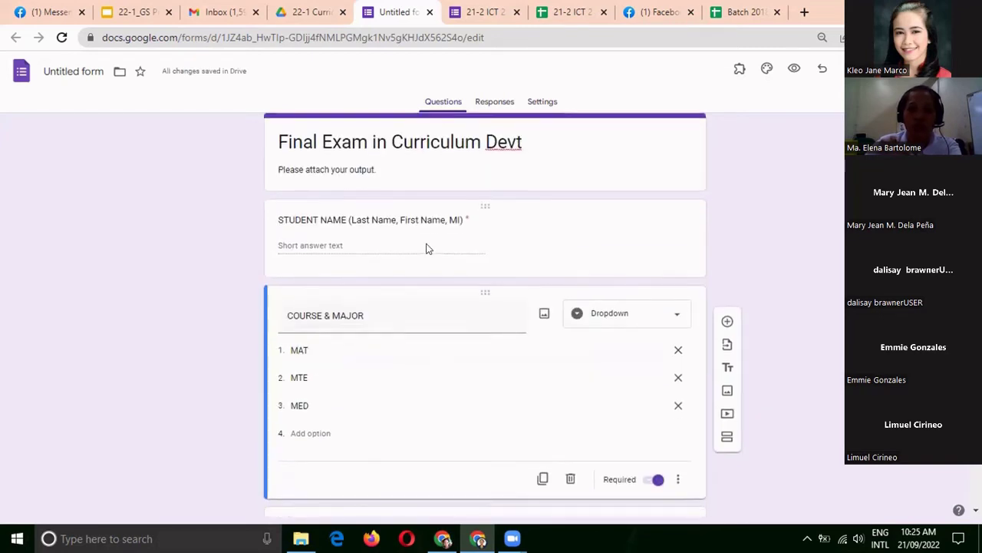
pyautogui.scroll(1, 428, 248)
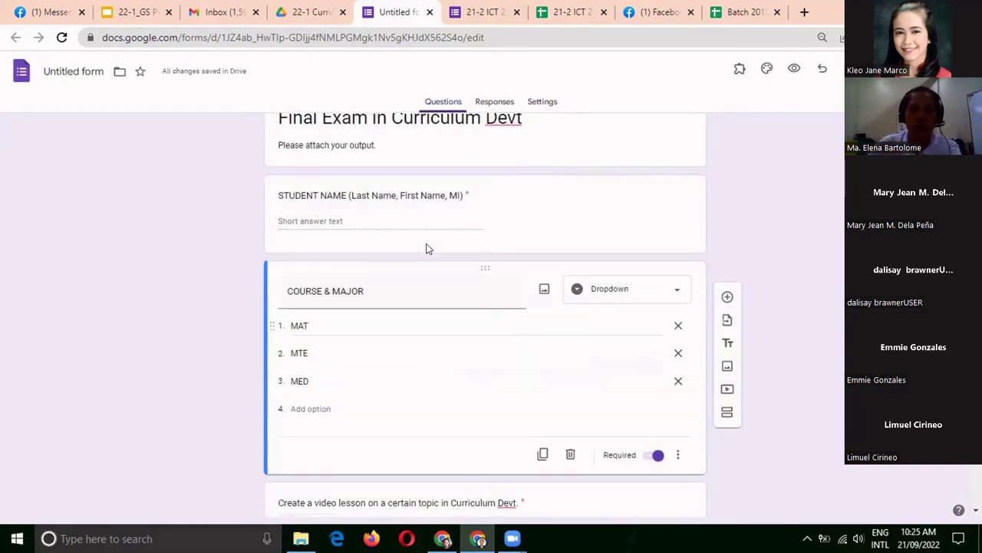
pyautogui.scroll(1, 428, 249)
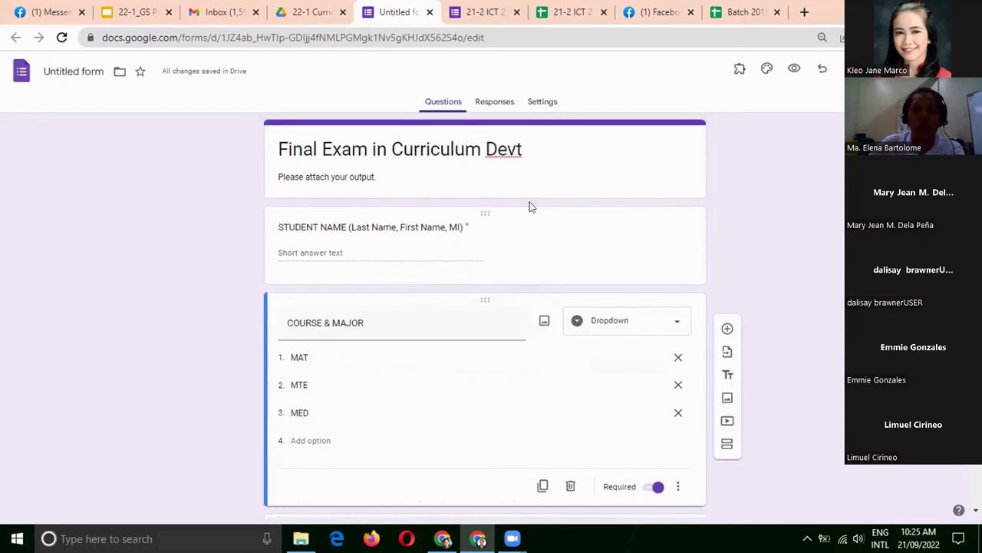
pyautogui.click(798, 56)
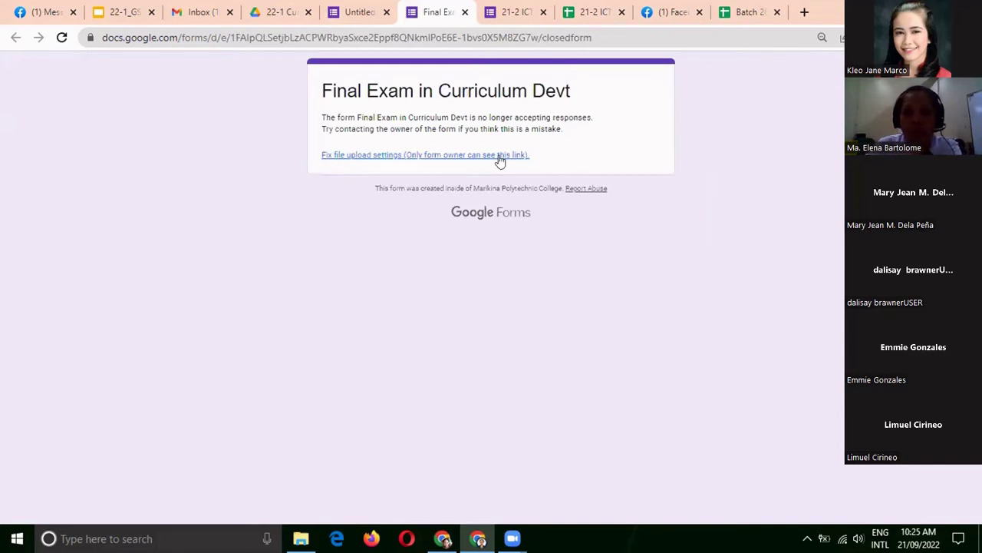
pyautogui.click(464, 12)
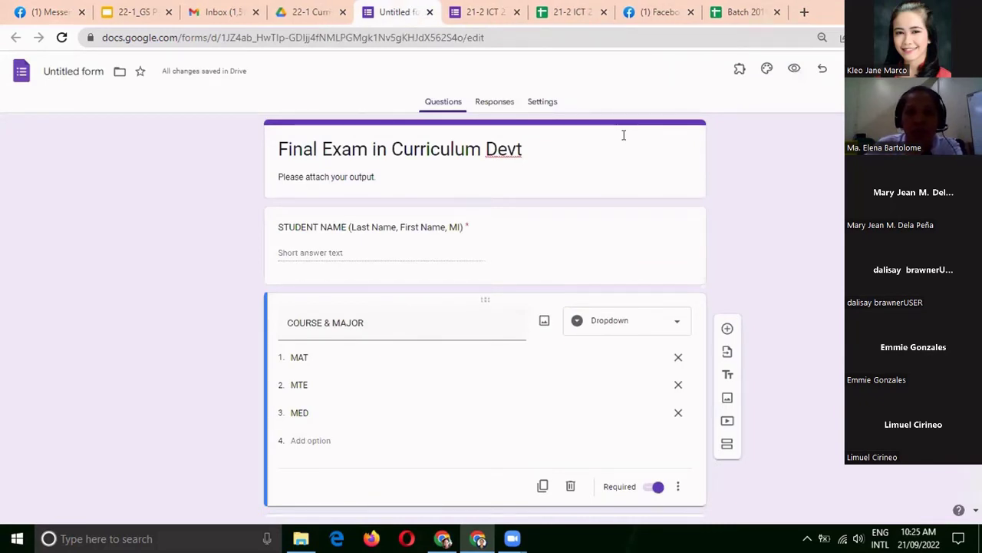
pyautogui.click(494, 103)
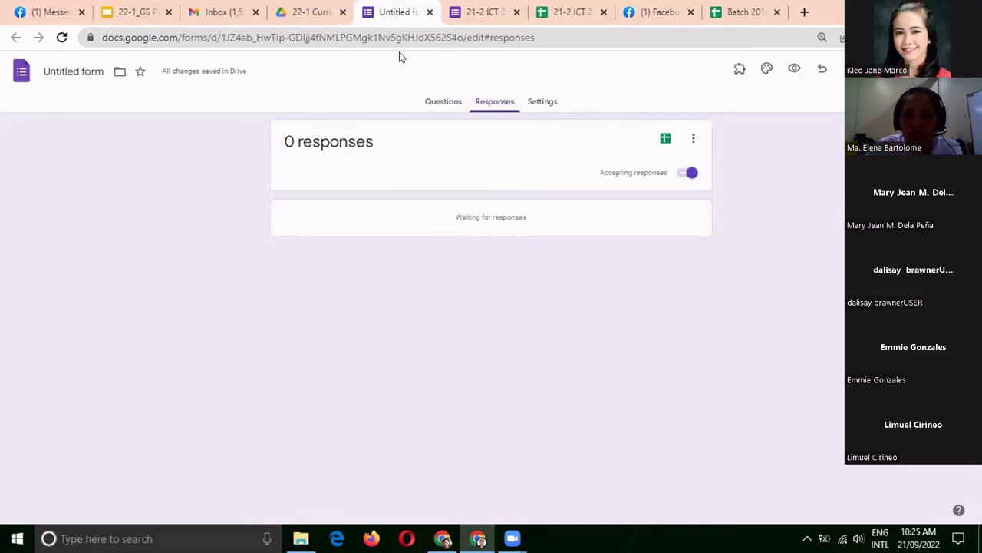
pyautogui.click(437, 104)
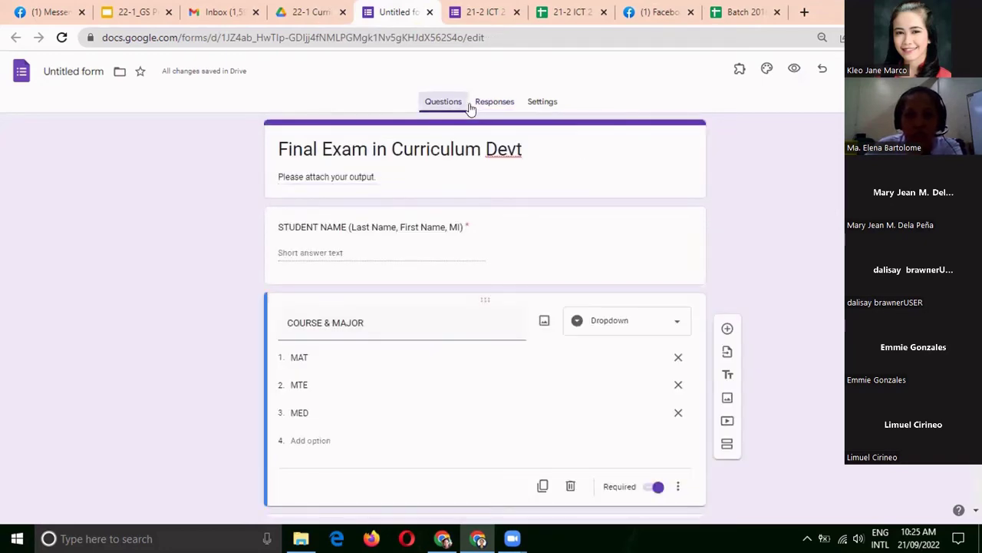
# Step: In the form's settings, turn off the restriction to users in Marikina Polytechnic College and its trusted organizations
pyautogui.click(544, 106)
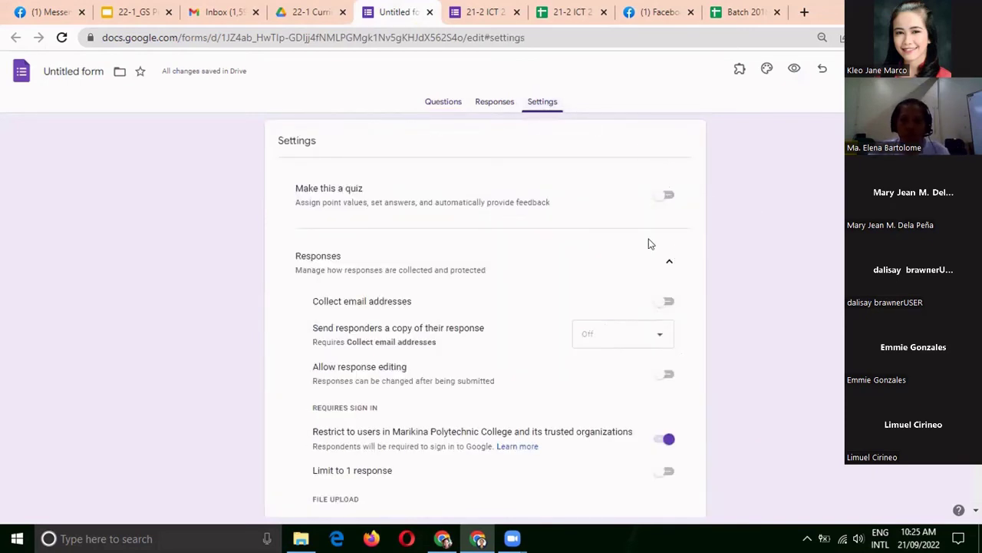
pyautogui.scroll(-1, 656, 209)
pyautogui.scroll(-3, 657, 208)
pyautogui.scroll(-3, 656, 207)
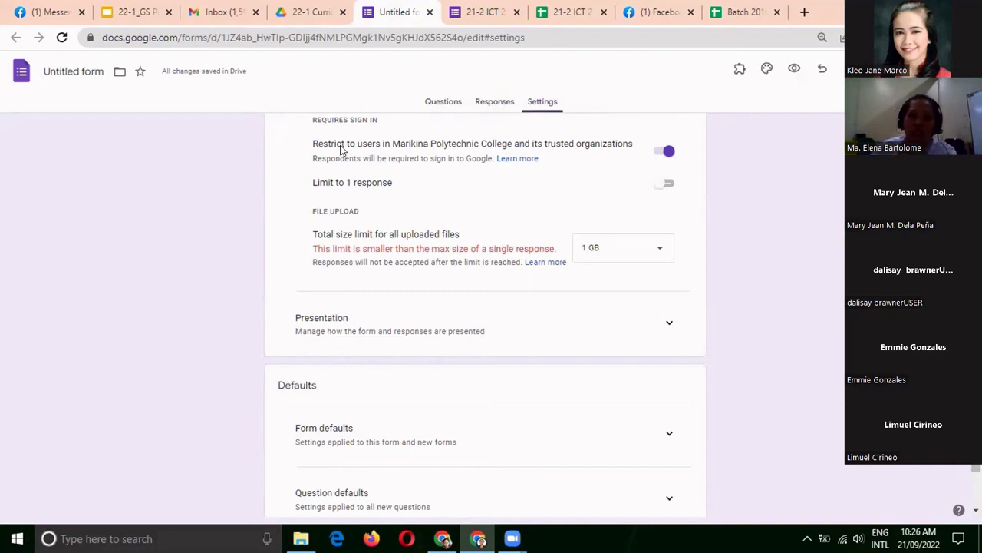
pyautogui.click(655, 153)
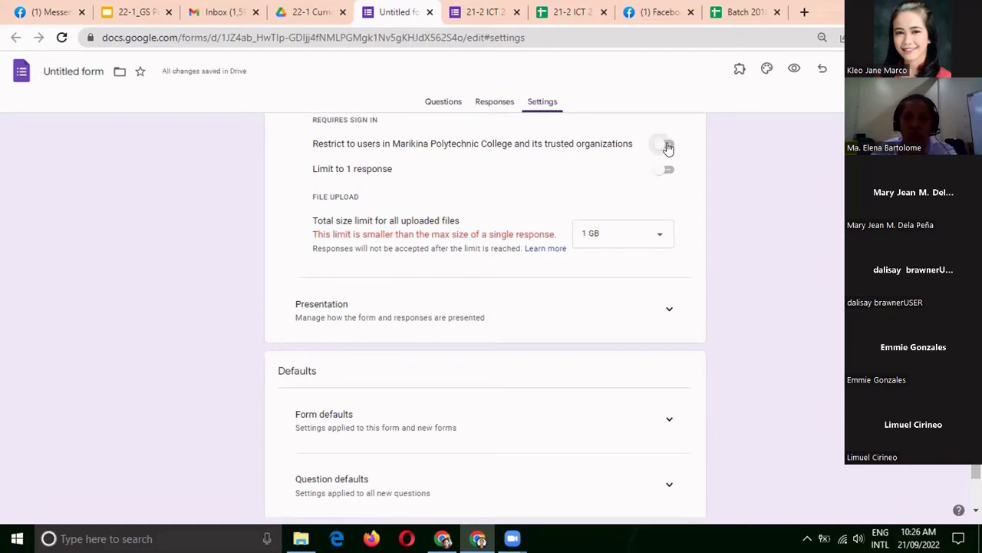
# Step: Set the total size limit for all uploaded files to 10 GB and disable the link to submit another response
pyautogui.scroll(-1, 697, 170)
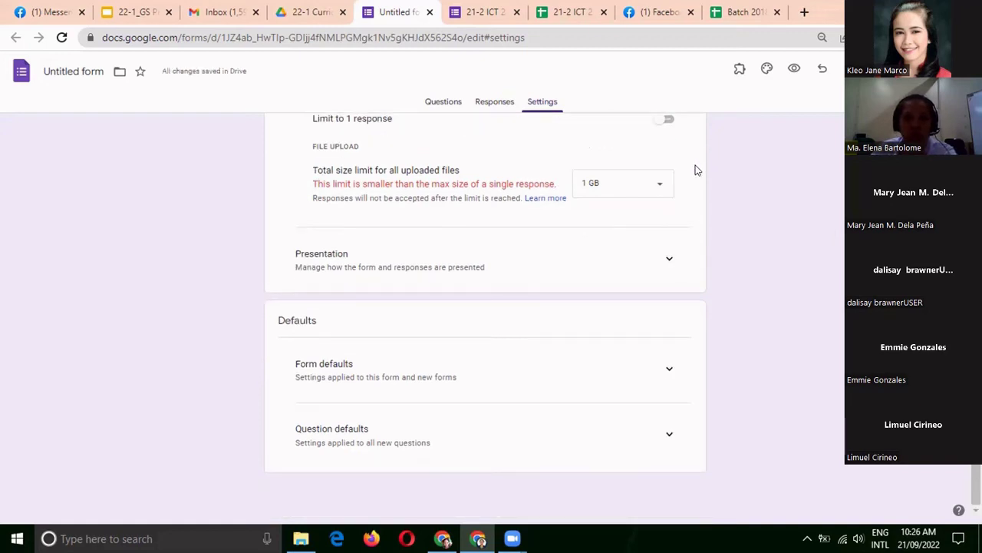
pyautogui.click(660, 190)
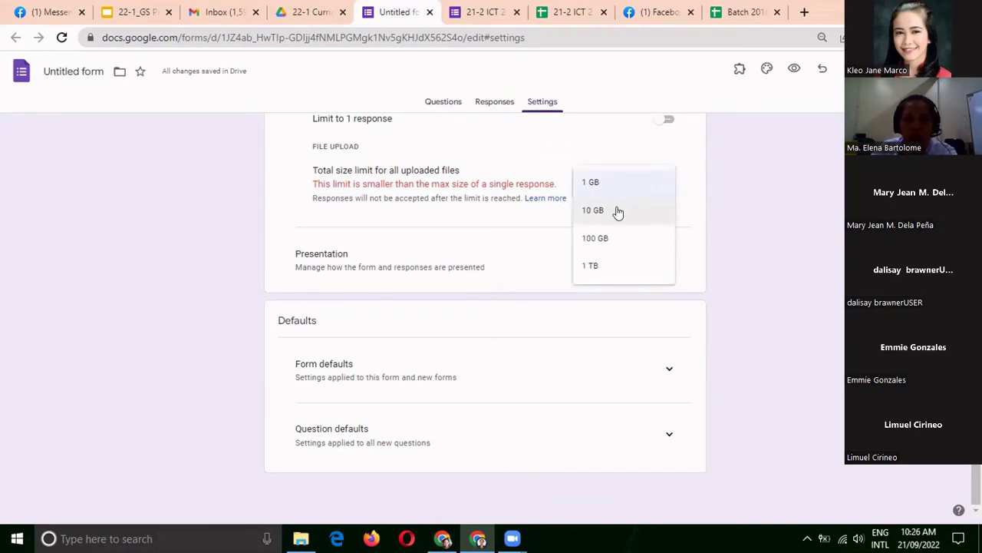
pyautogui.click(619, 212)
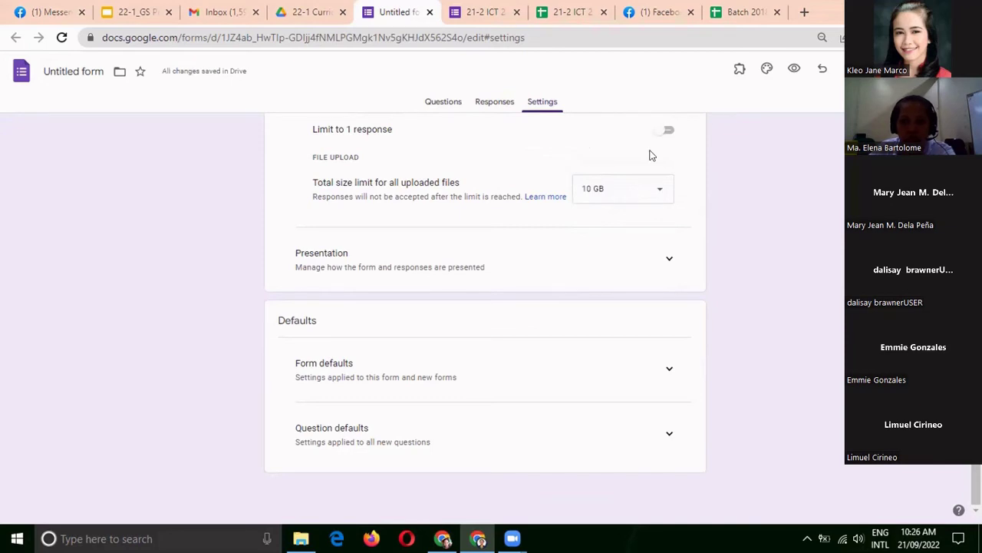
pyautogui.click(668, 262)
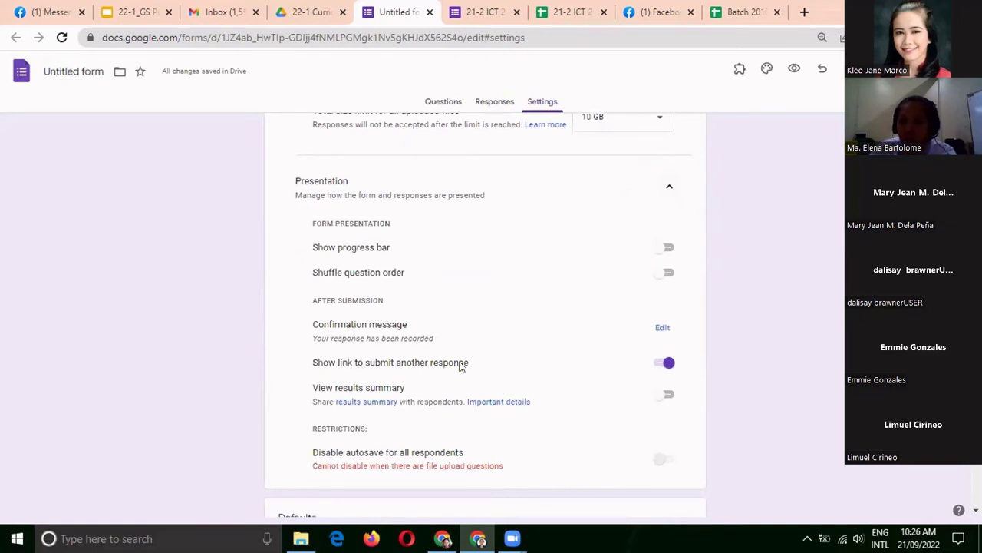
pyautogui.click(659, 366)
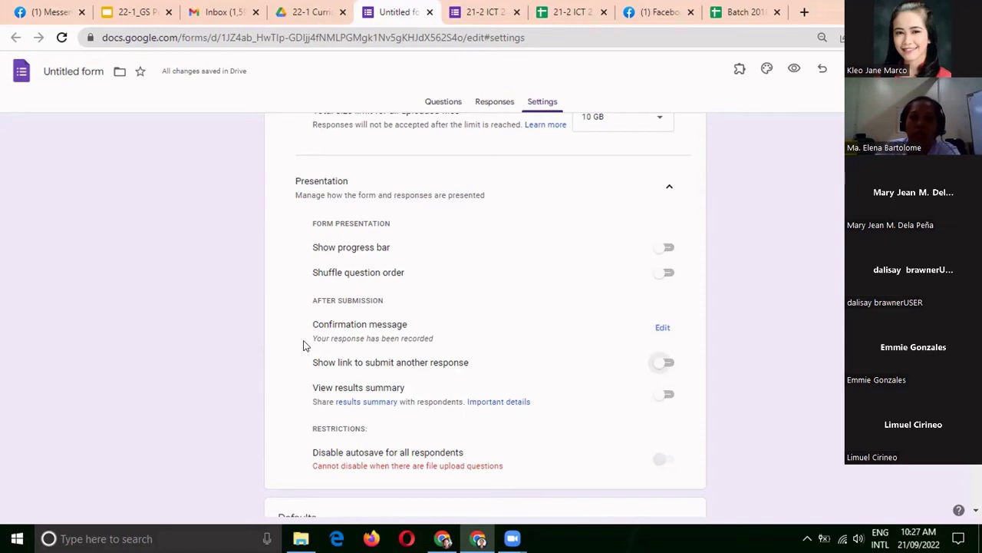
# Step: Set the form's confirmation message to "Please wait for update from your professor." and save it
pyautogui.click(662, 329)
pyautogui.click(539, 327)
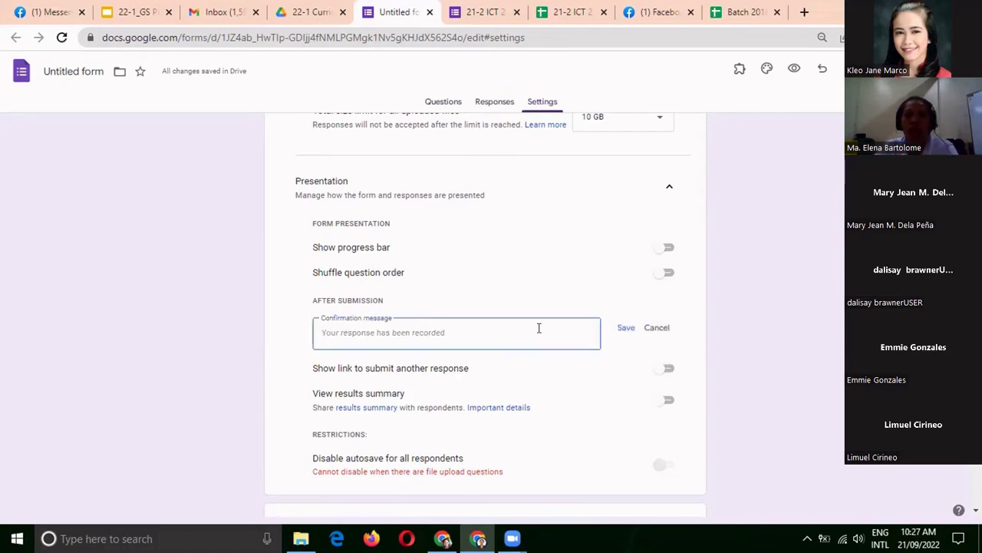
pyautogui.write('pl')
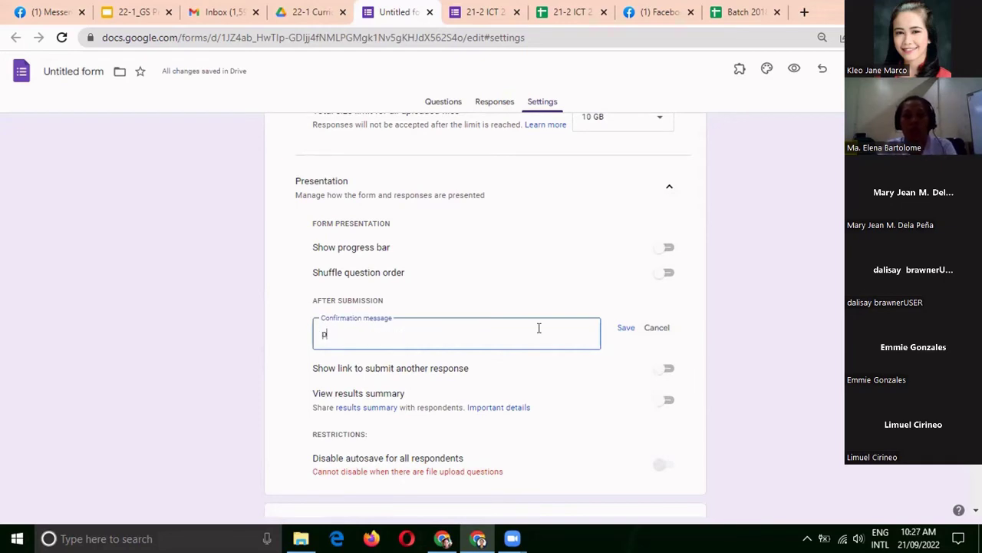
pyautogui.press('BackSpace')
pyautogui.press('BackSpace')
pyautogui.write('Ple')
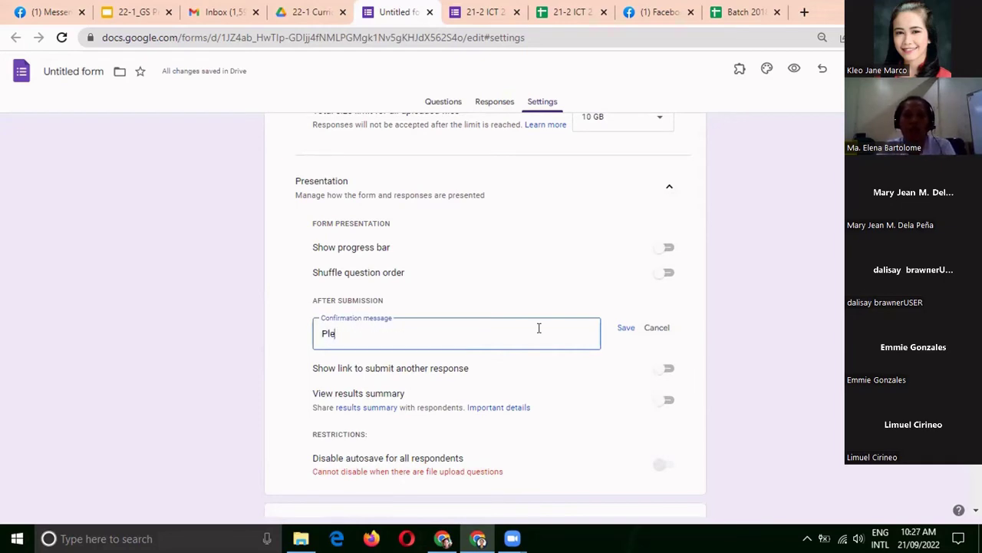
pyautogui.write('ase wa')
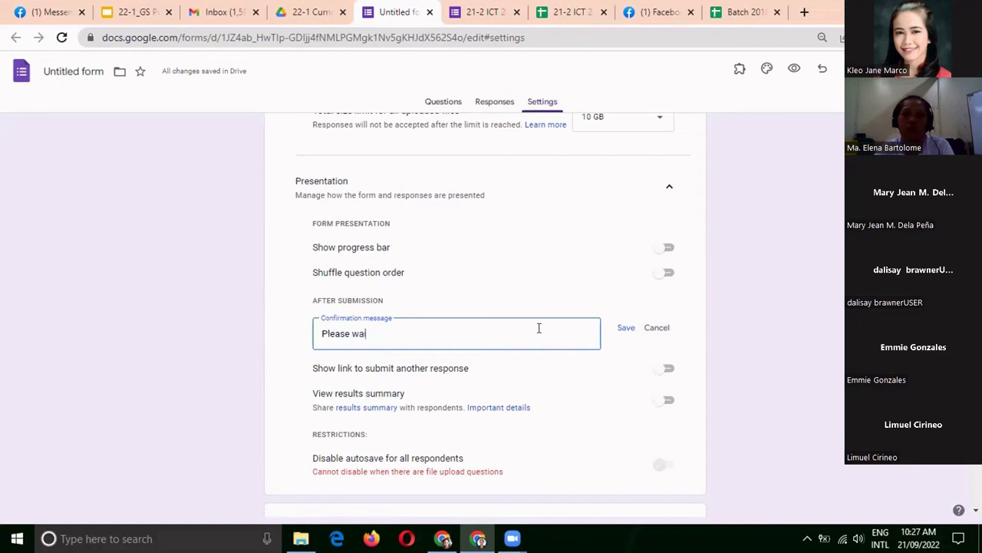
pyautogui.write('it for update f')
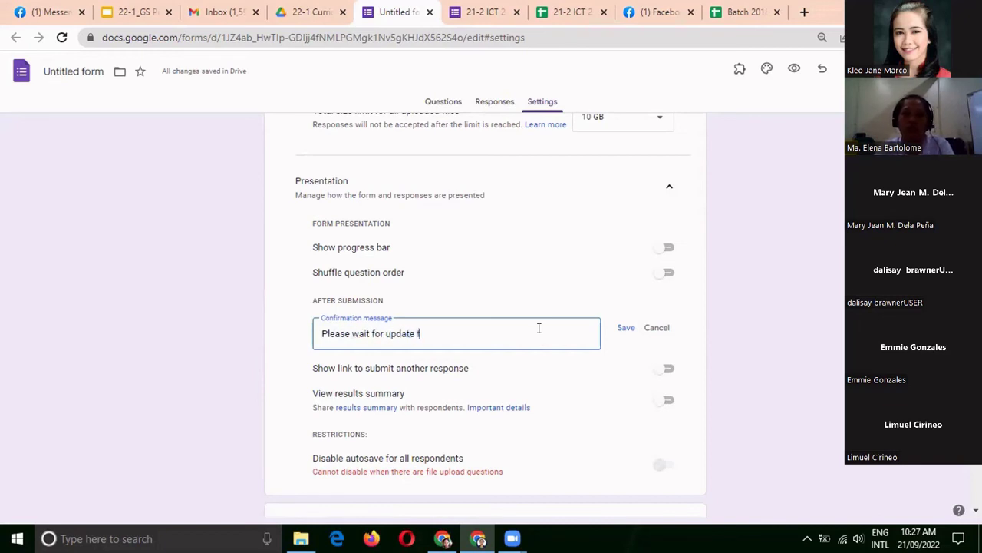
pyautogui.write('rom you')
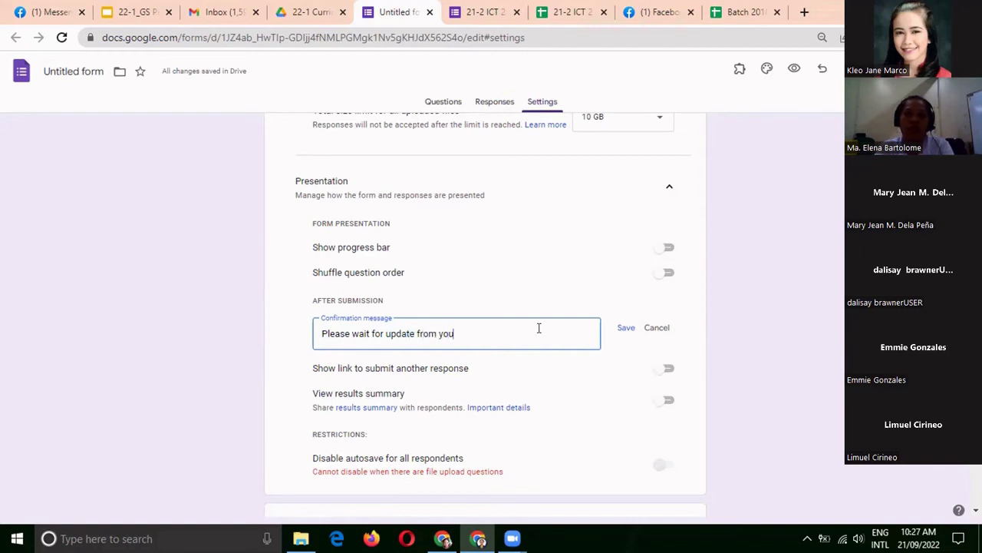
pyautogui.write('r profess')
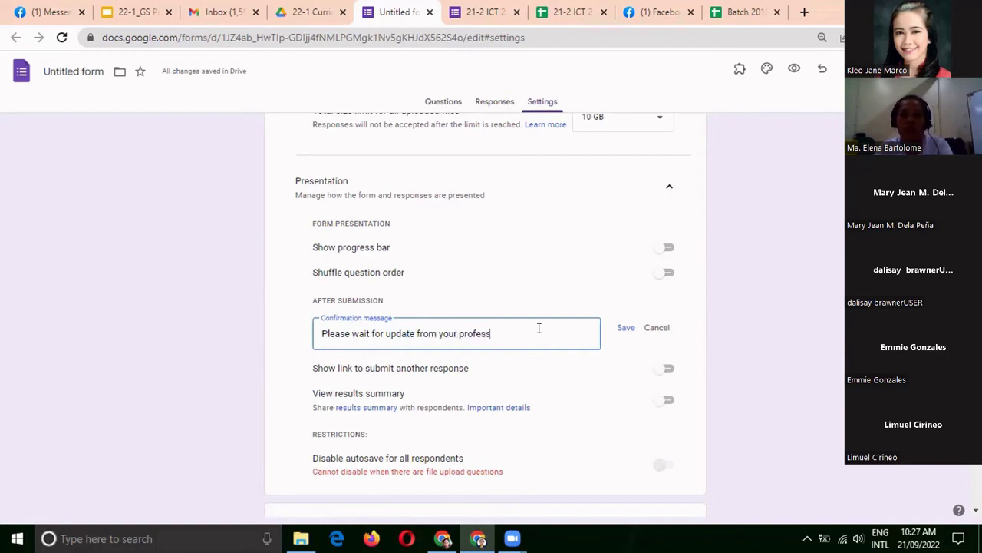
pyautogui.write('or.')
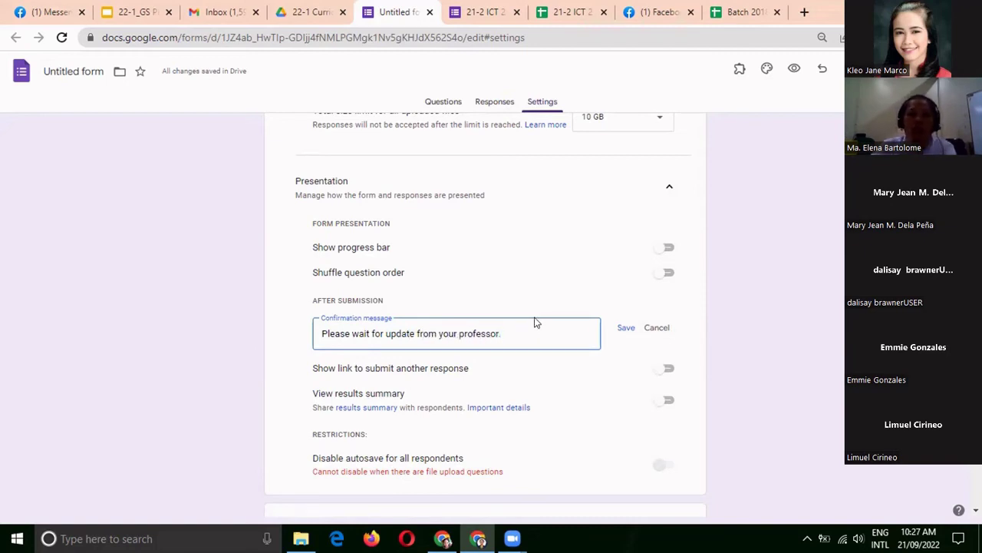
pyautogui.click(625, 328)
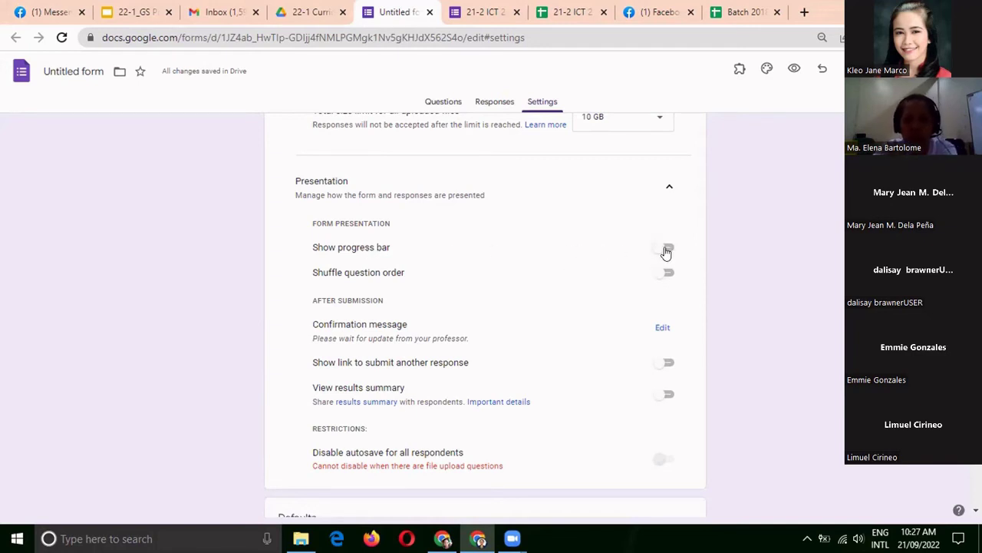
# Step: Review the remaining presentation settings, the form and question defaults, and the start of the settings before returning to the form's questions
pyautogui.scroll(-1, 693, 343)
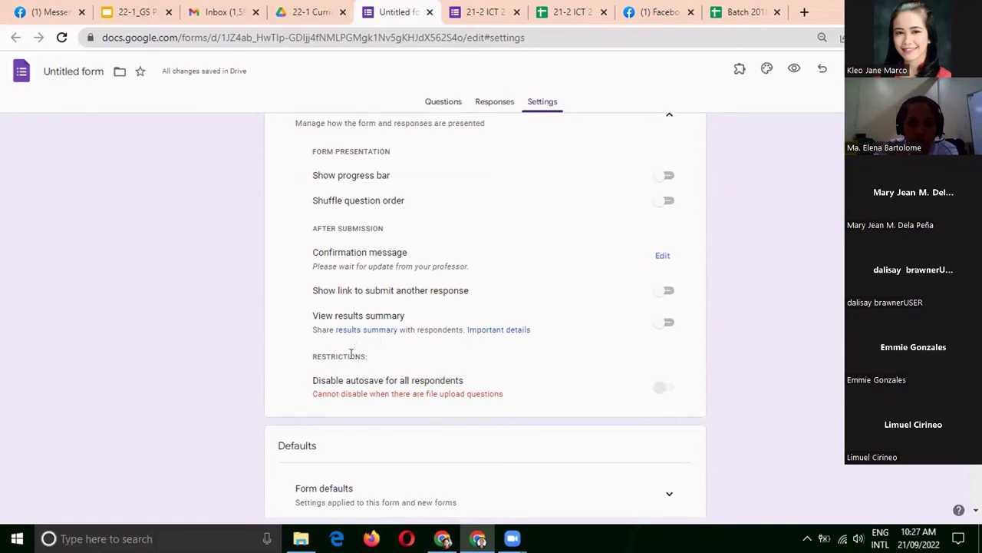
pyautogui.scroll(-1, 346, 307)
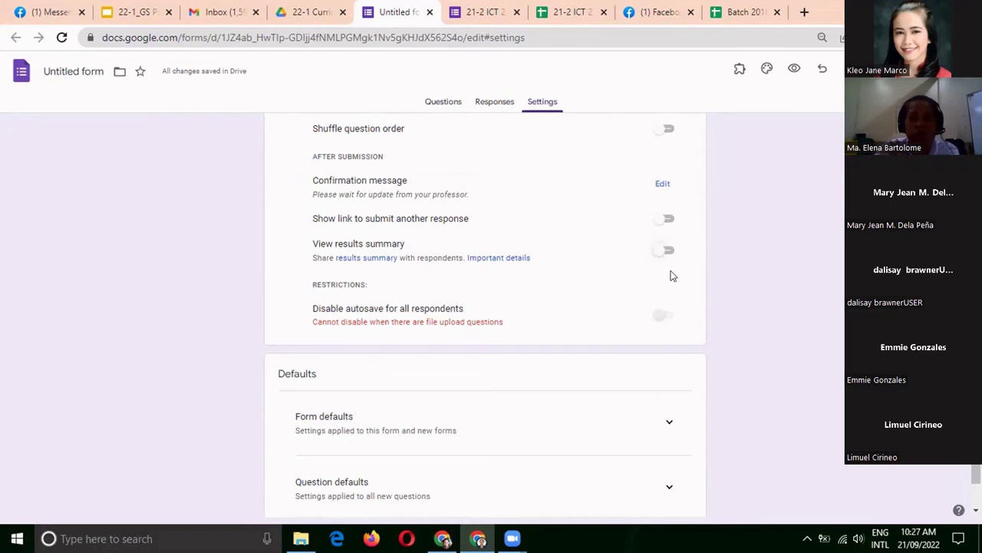
pyautogui.scroll(-1, 677, 273)
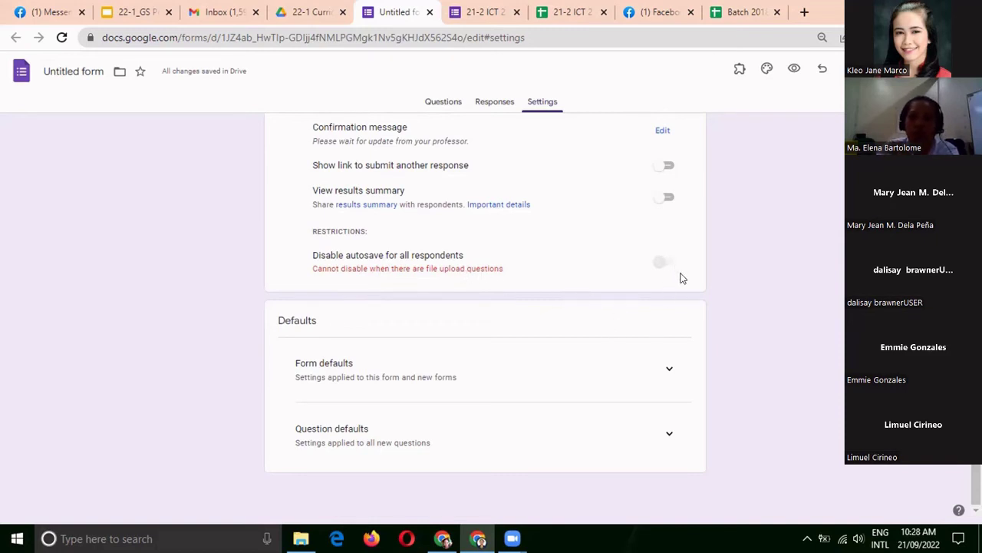
pyautogui.click(666, 376)
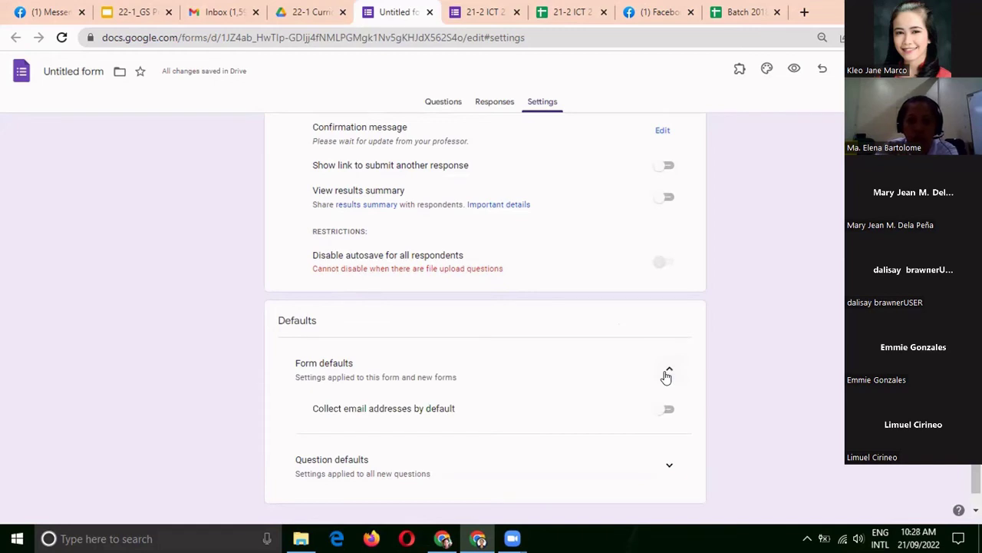
pyautogui.click(666, 375)
pyautogui.click(672, 436)
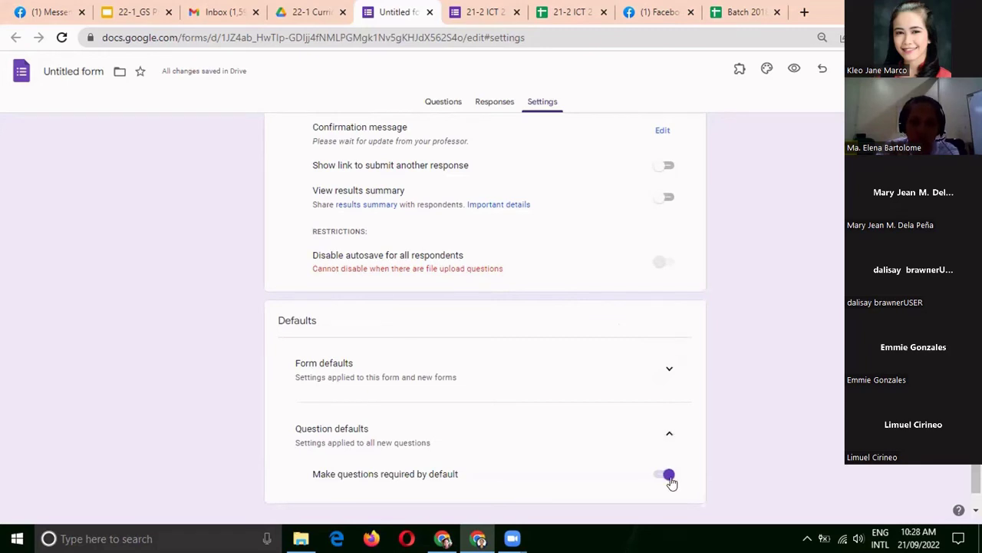
pyautogui.click(670, 437)
pyautogui.scroll(7, 675, 435)
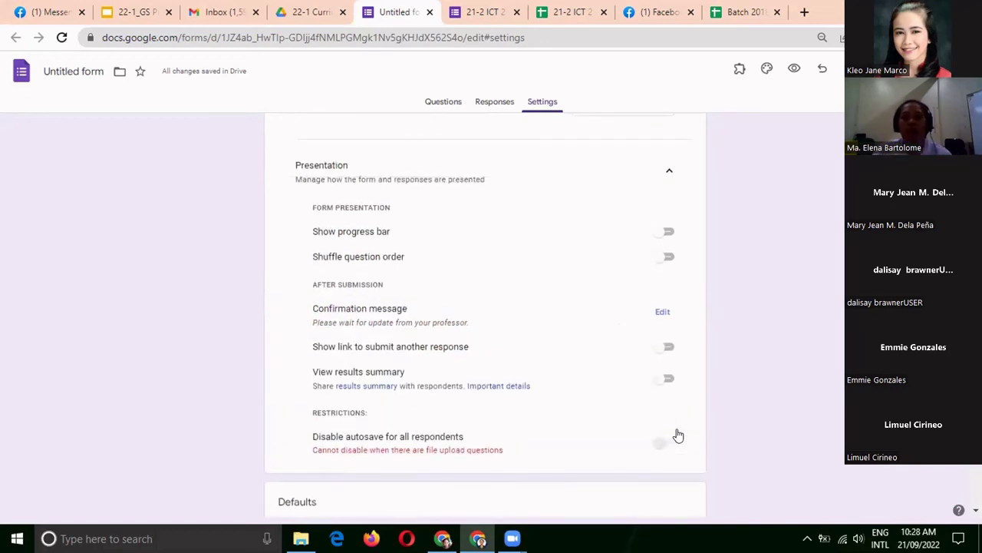
pyautogui.scroll(1, 678, 435)
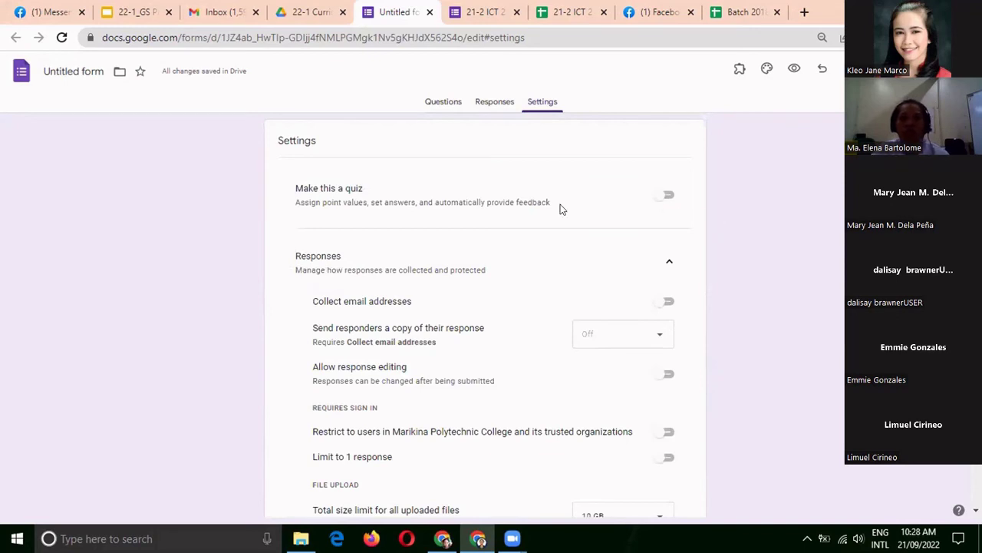
pyautogui.click(497, 101)
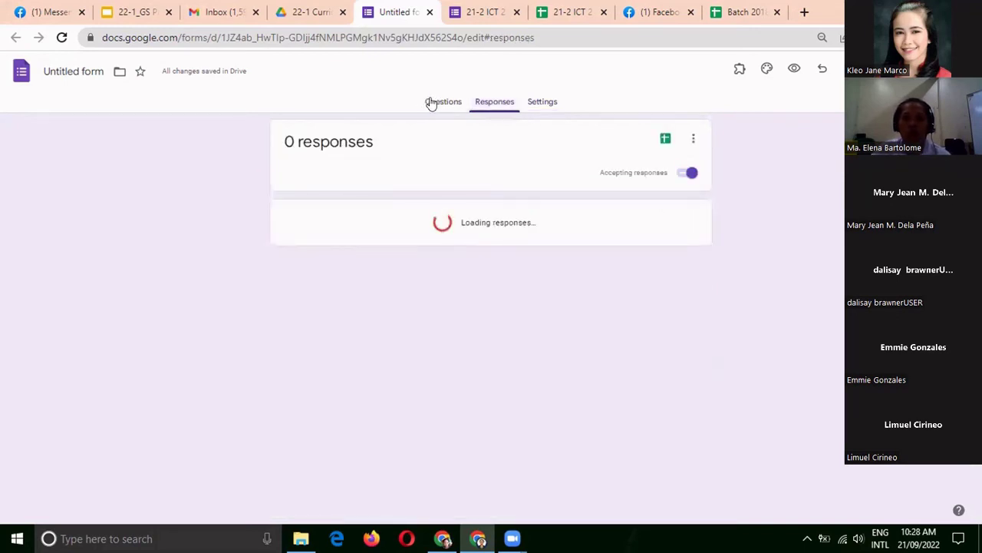
pyautogui.click(443, 101)
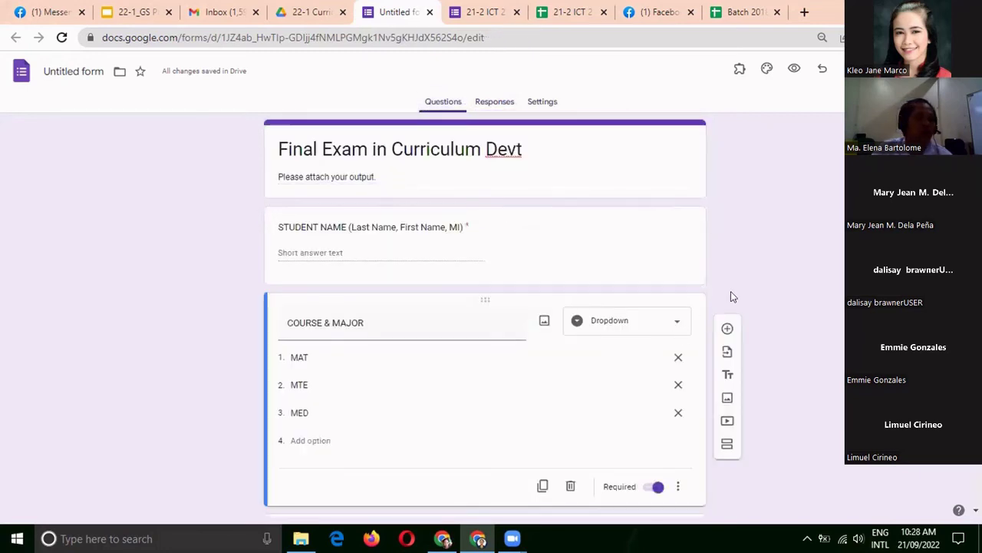
# Step: Preview the form as a respondent, checking the student name field, the COURSE & MAJOR choices and the file upload question, and close the preview
pyautogui.click(794, 70)
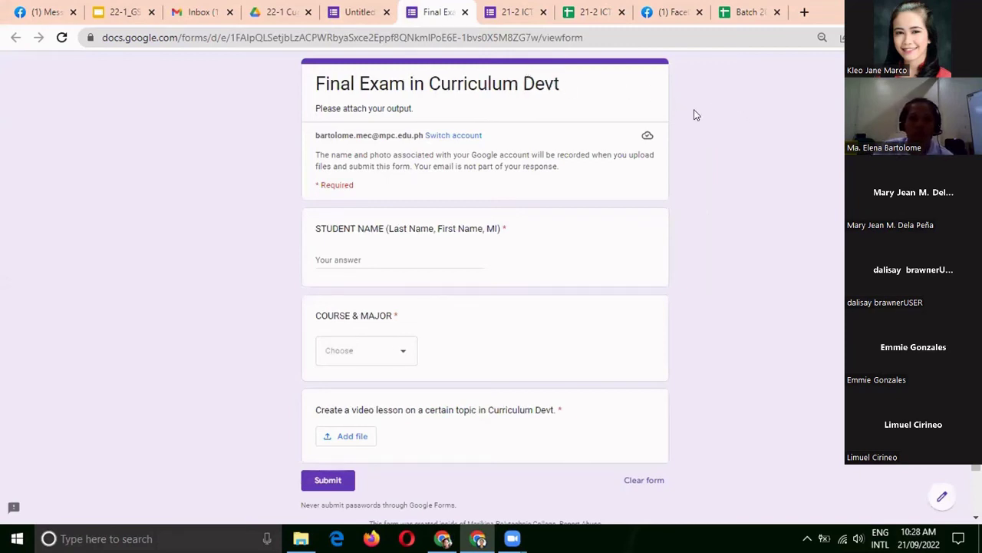
pyautogui.click(335, 257)
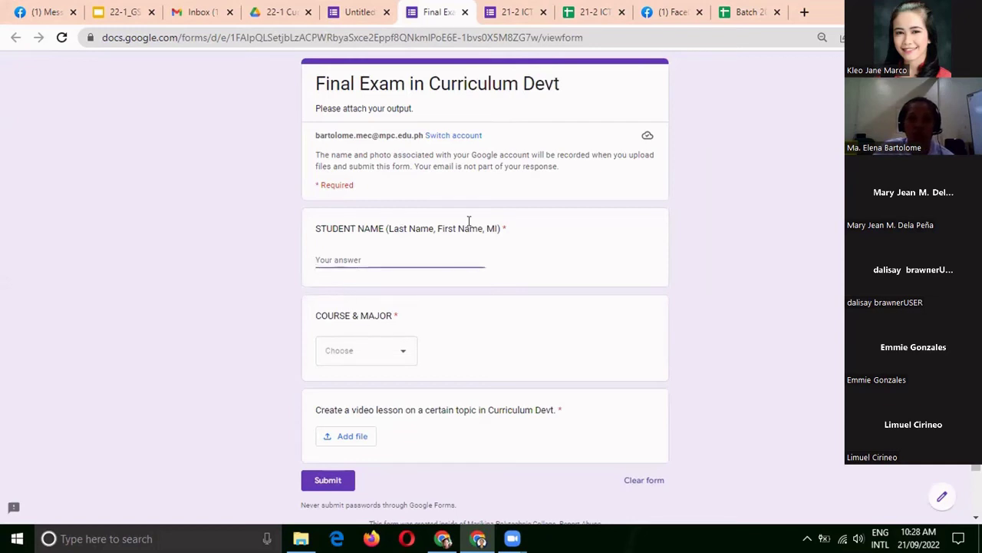
pyautogui.click(401, 351)
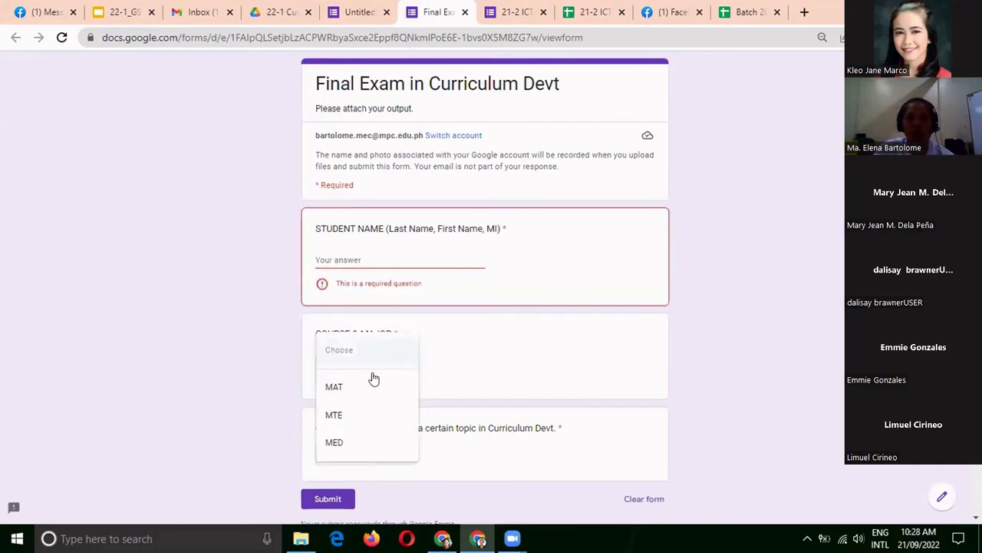
pyautogui.click(488, 368)
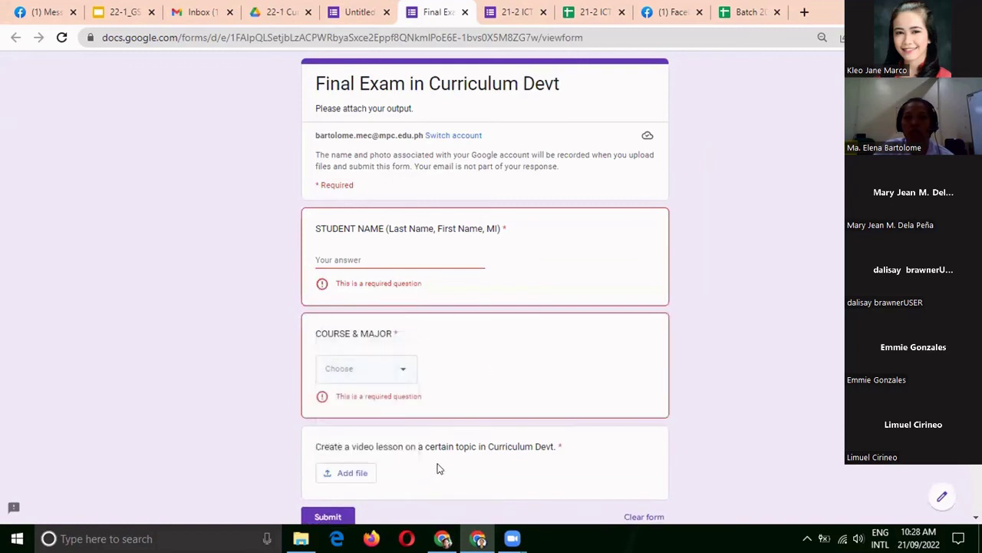
pyautogui.scroll(-1, 354, 403)
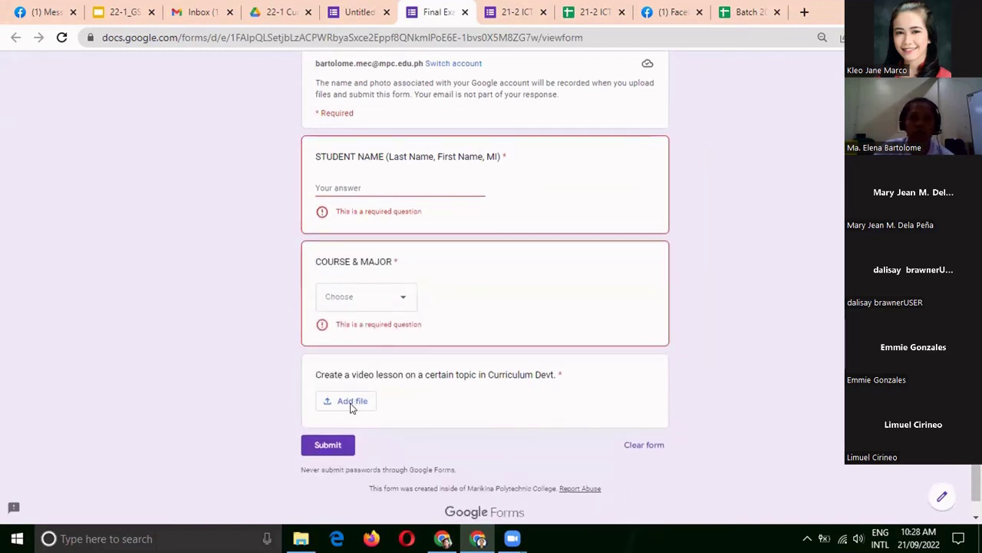
pyautogui.click(464, 12)
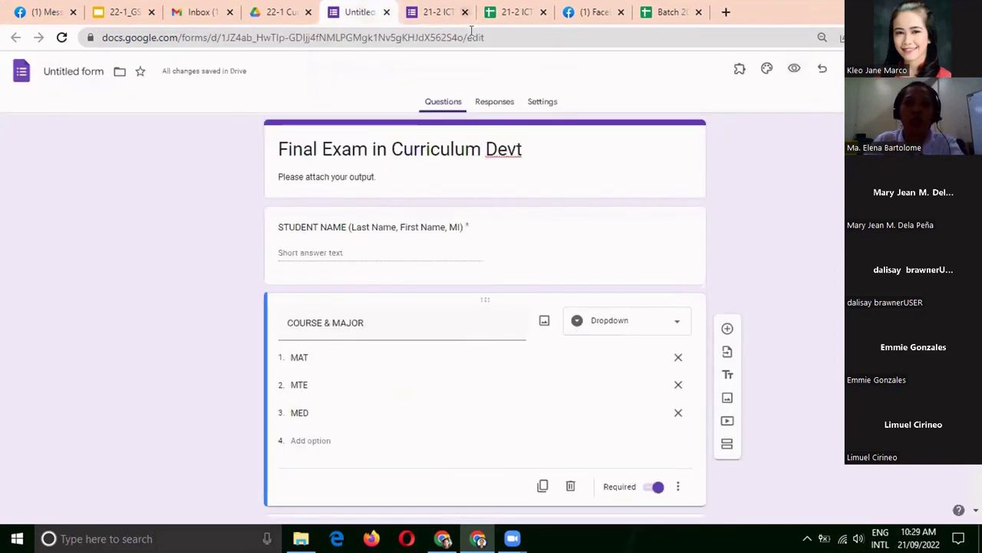
# Step: Enlarge the form's responses page and check the destination options for a response spreadsheet without creating one
pyautogui.click(495, 103)
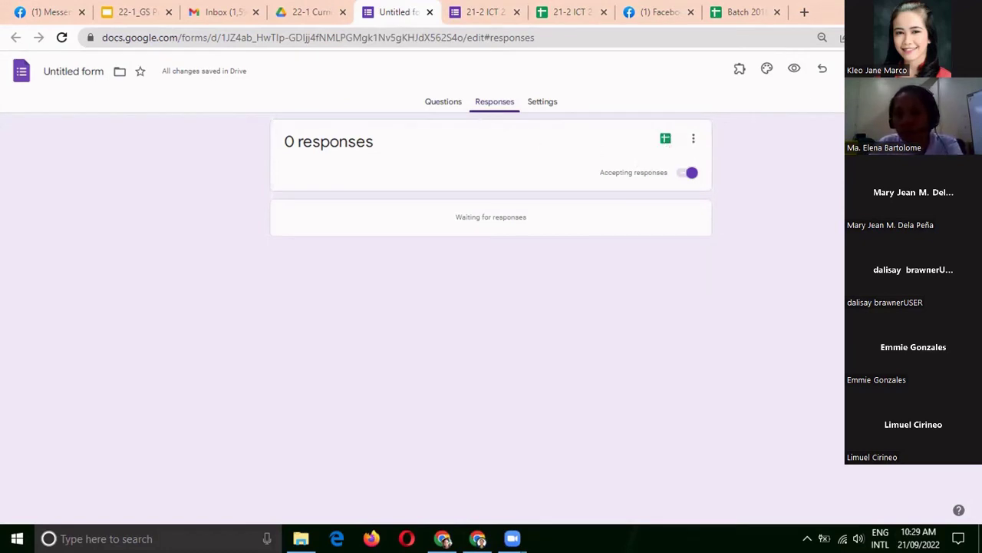
pyautogui.click(971, 37)
pyautogui.click(917, 171)
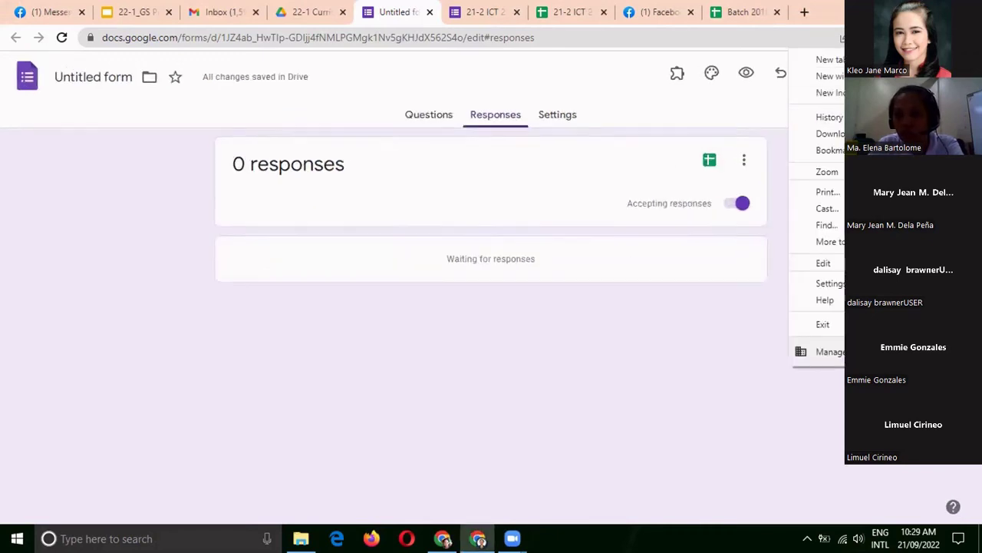
pyautogui.click(917, 171)
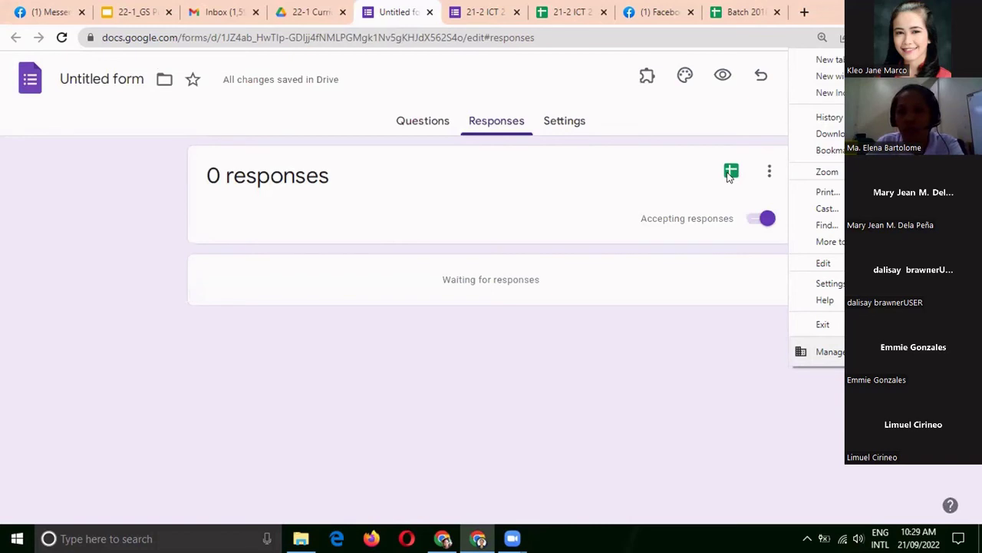
pyautogui.click(727, 176)
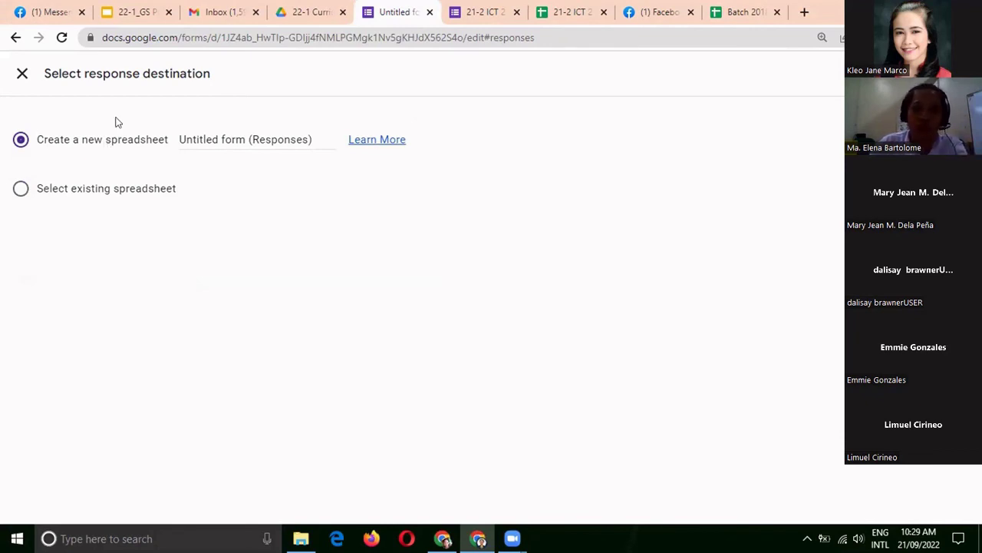
pyautogui.click(23, 74)
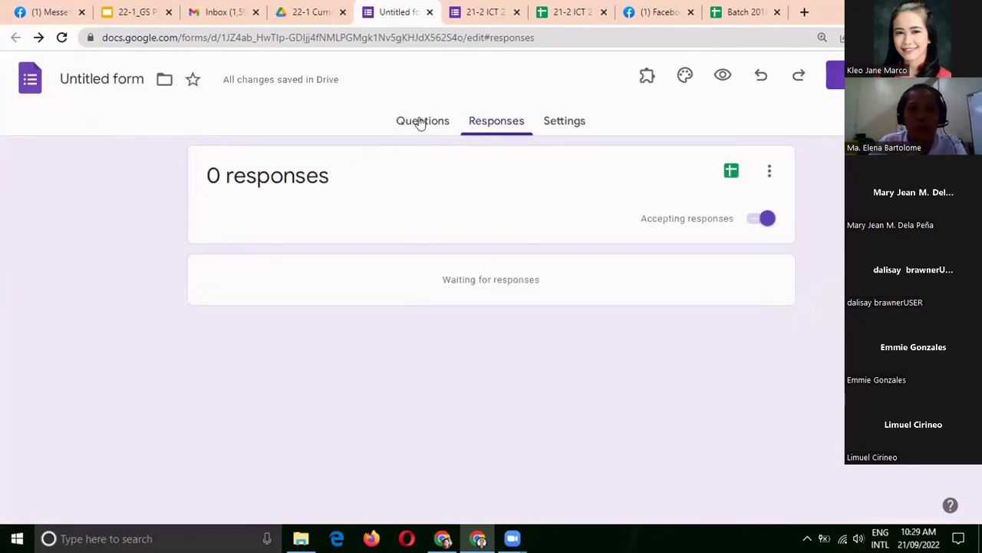
# Step: Name the form file "Final Exam in Curriculum Devt" and create a new spreadsheet for its responses under the same name
pyautogui.click(421, 121)
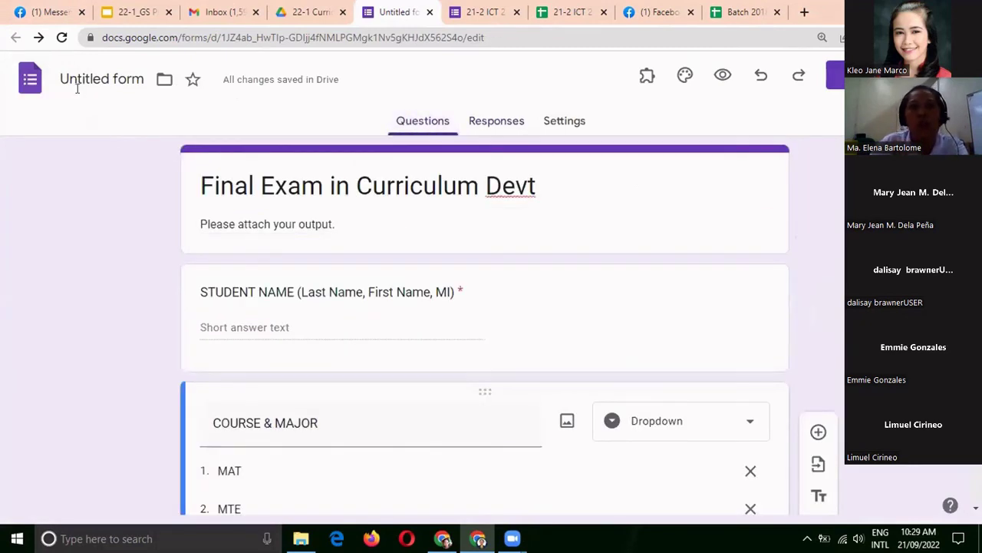
pyautogui.click(59, 79)
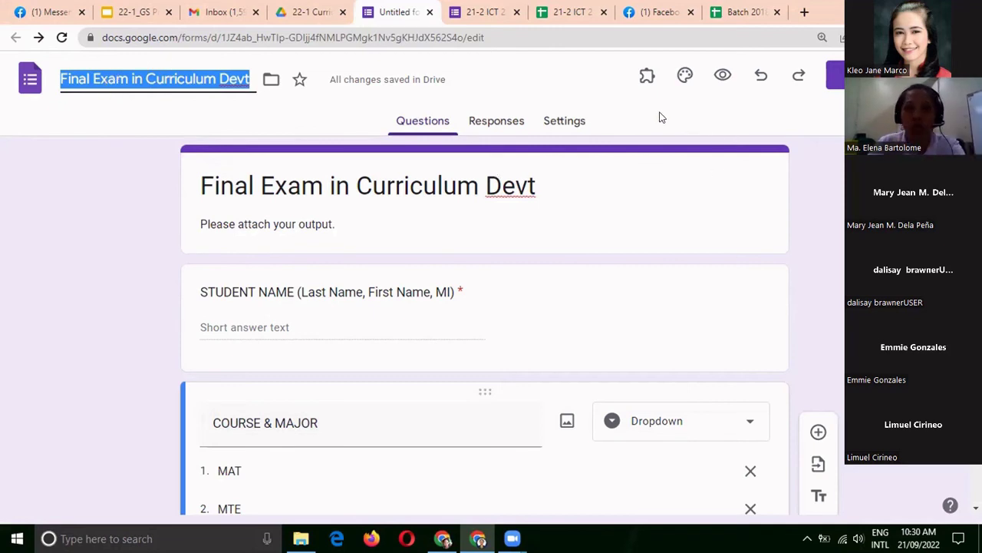
pyautogui.click(500, 126)
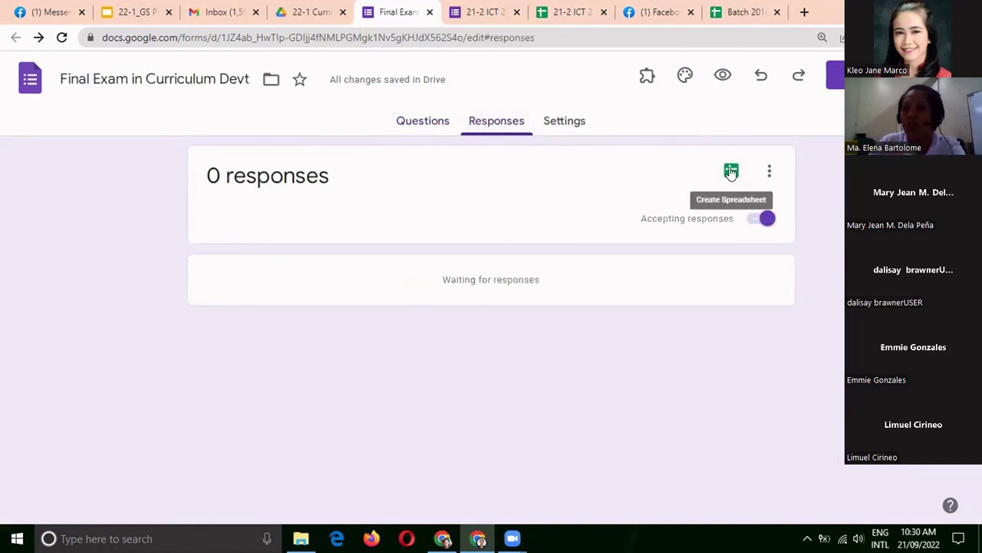
pyautogui.click(731, 172)
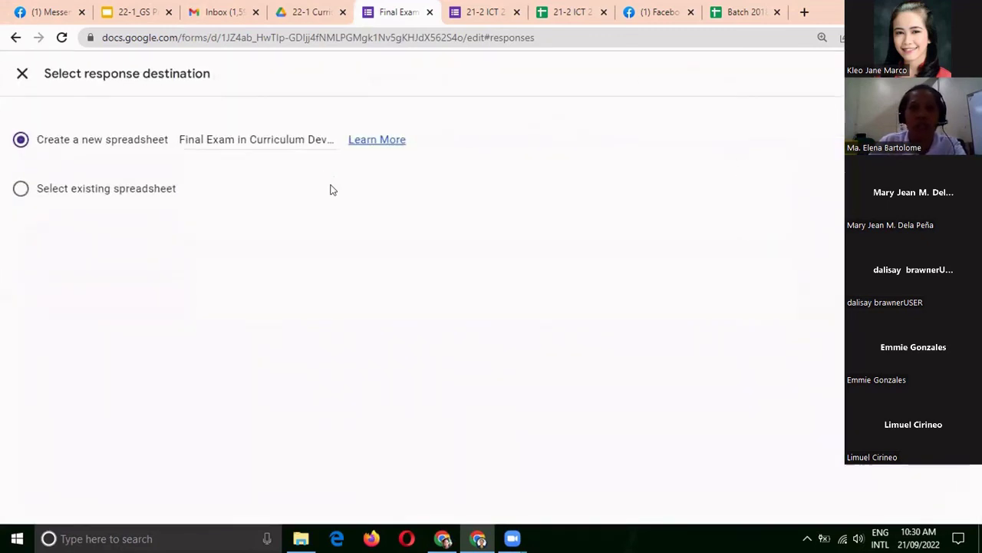
pyautogui.click(948, 74)
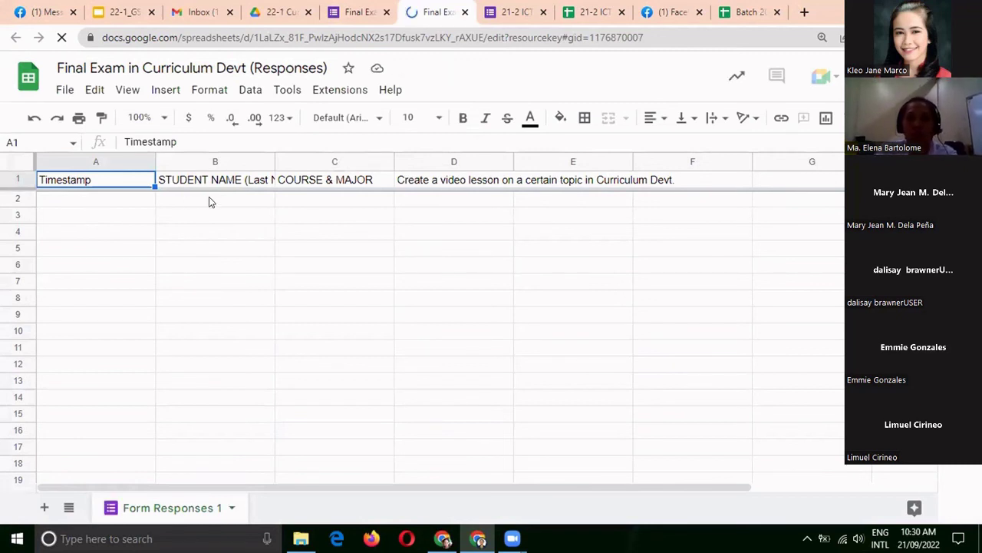
pyautogui.click(328, 203)
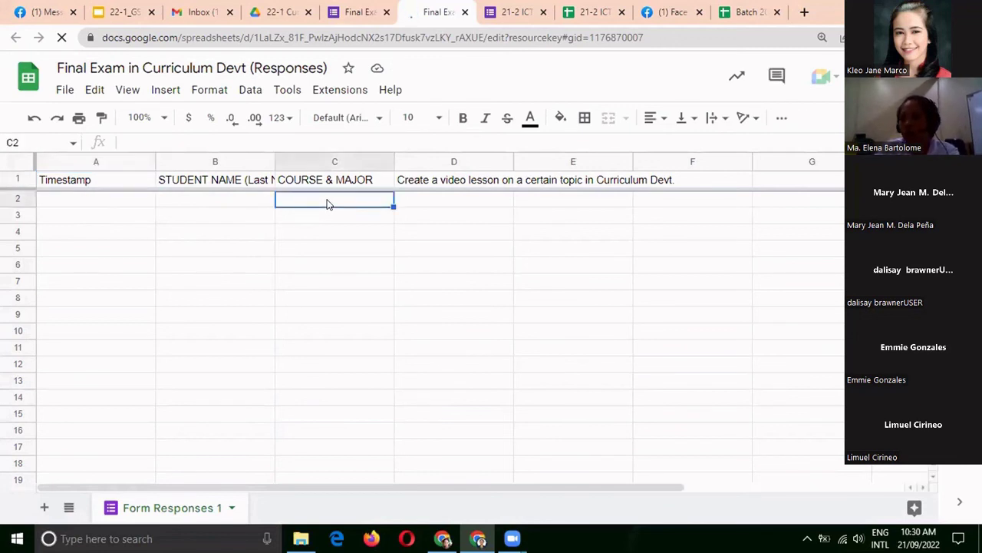
# Step: Open the form 21-2 ICT 2 BIT 4th Year Student's Info and review its questions, from the description to the ID photo upload and sample
pyautogui.click(430, 202)
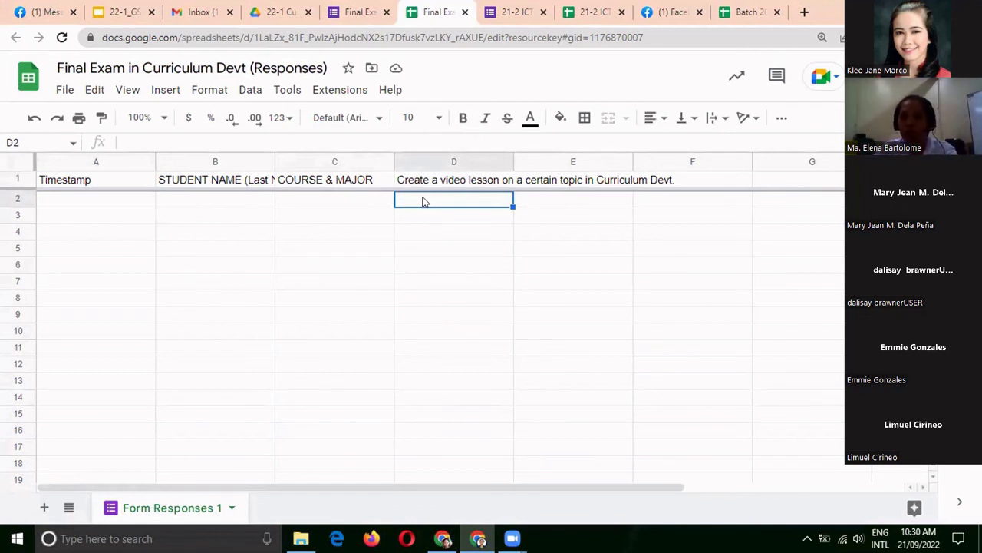
pyautogui.click(513, 9)
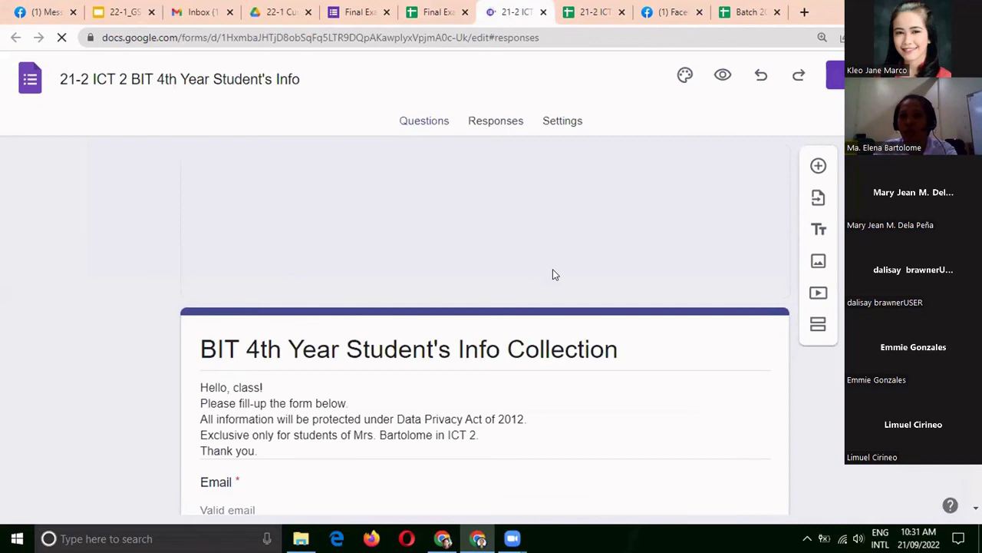
pyautogui.scroll(-2, 553, 274)
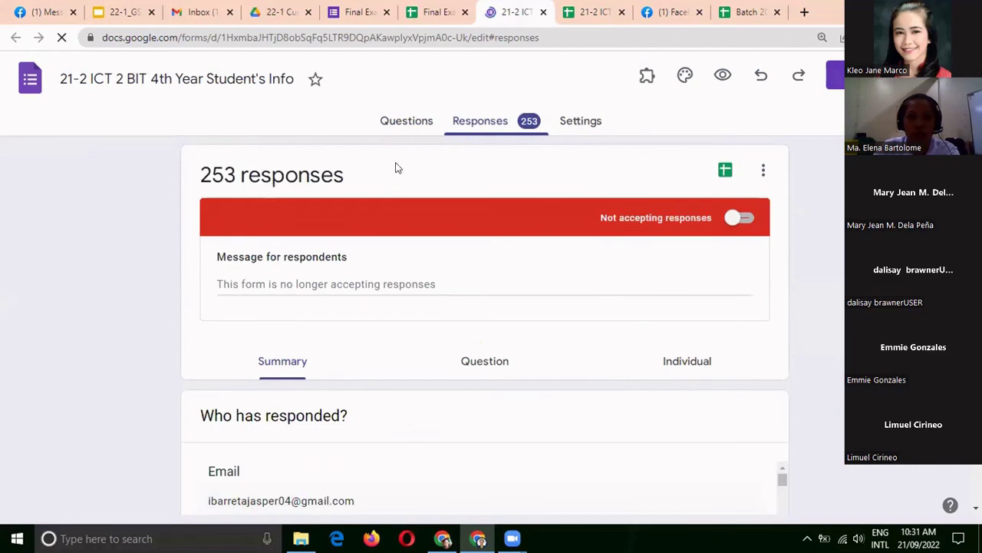
pyautogui.click(400, 123)
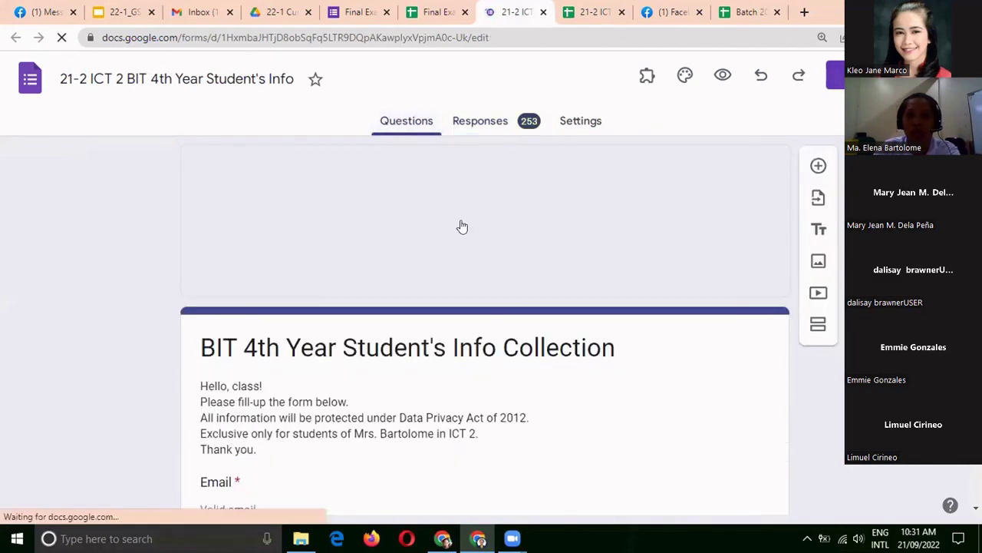
pyautogui.scroll(-10, 463, 231)
pyautogui.scroll(-10, 463, 231)
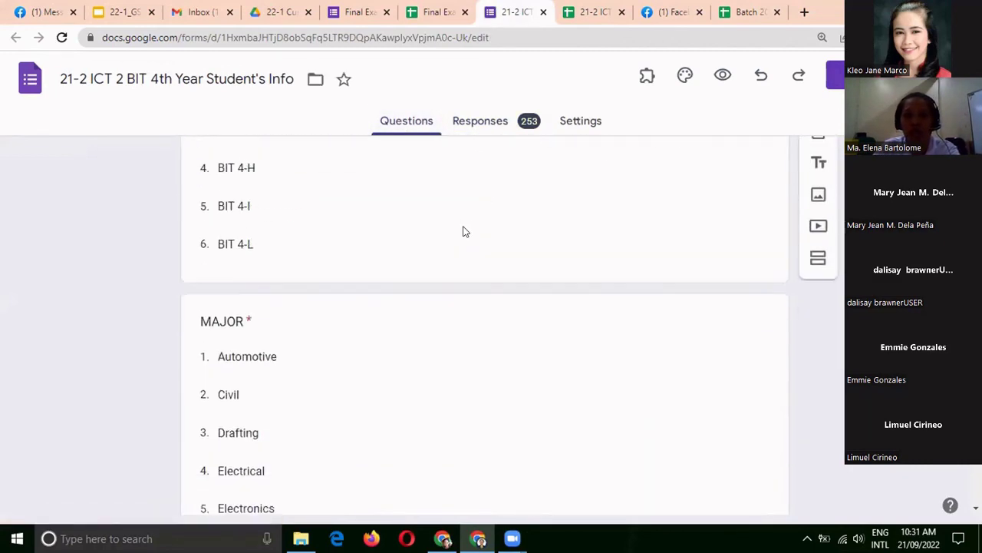
pyautogui.scroll(-10, 463, 231)
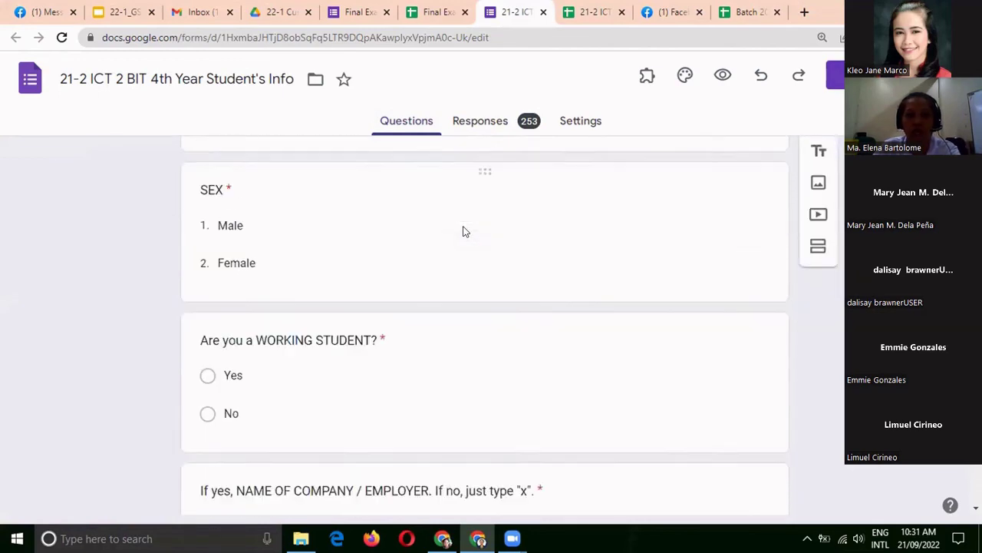
pyautogui.scroll(-5, 463, 231)
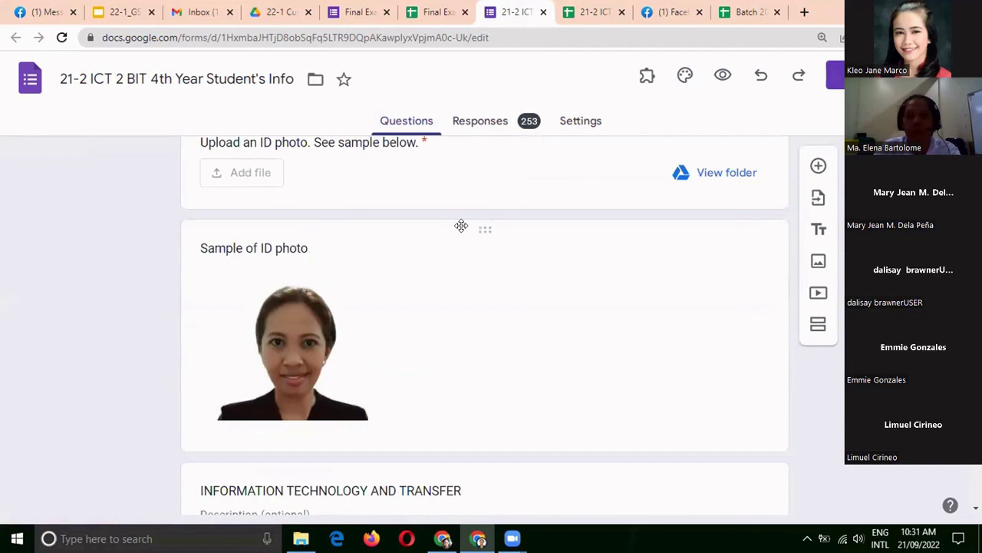
# Step: In the BIT 4th Year Student's Info responses spreadsheet, widen the CLASS SECTION column and check its sorting options without applying one
pyautogui.click(581, 15)
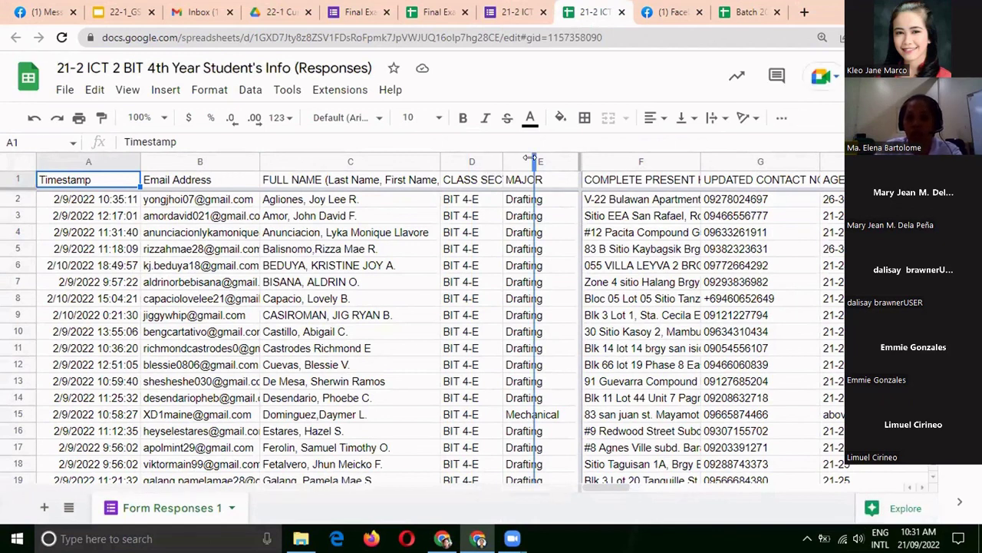
pyautogui.moveTo(530, 158); pyautogui.dragTo(537, 158)
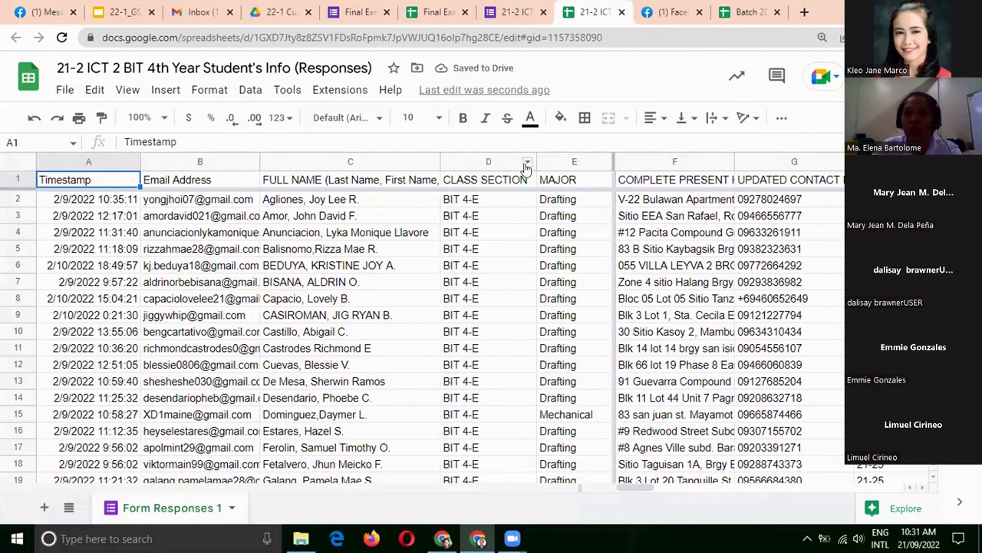
pyautogui.click(528, 164)
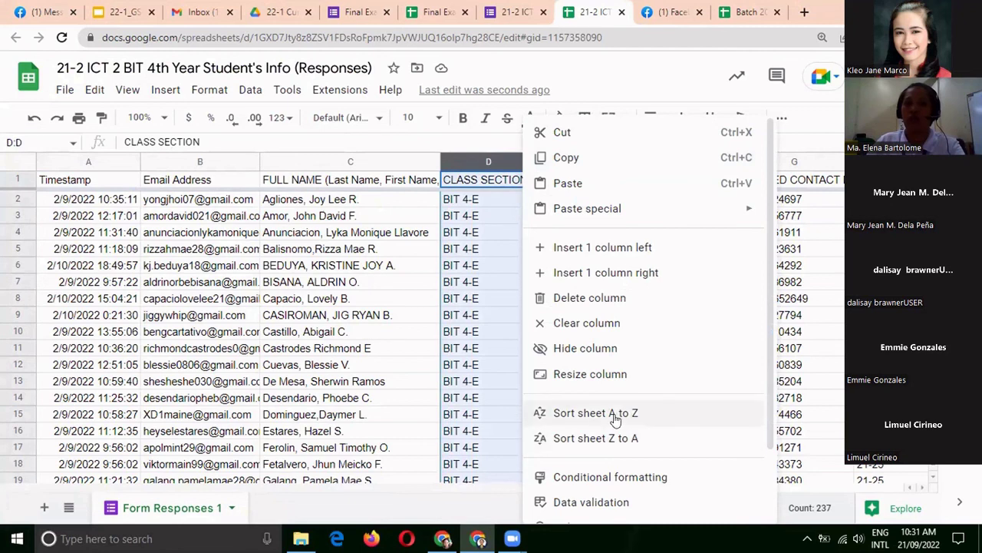
pyautogui.click(493, 335)
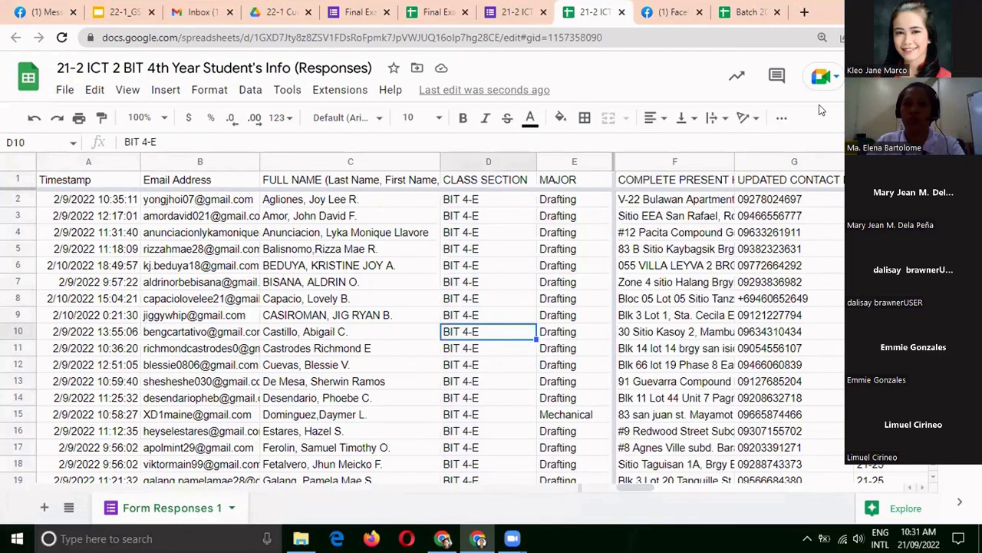
# Step: Look through the remaining response columns, view the ID photo uploaded by the first student in the list, and close the photo
pyautogui.moveTo(641, 488); pyautogui.dragTo(751, 489)
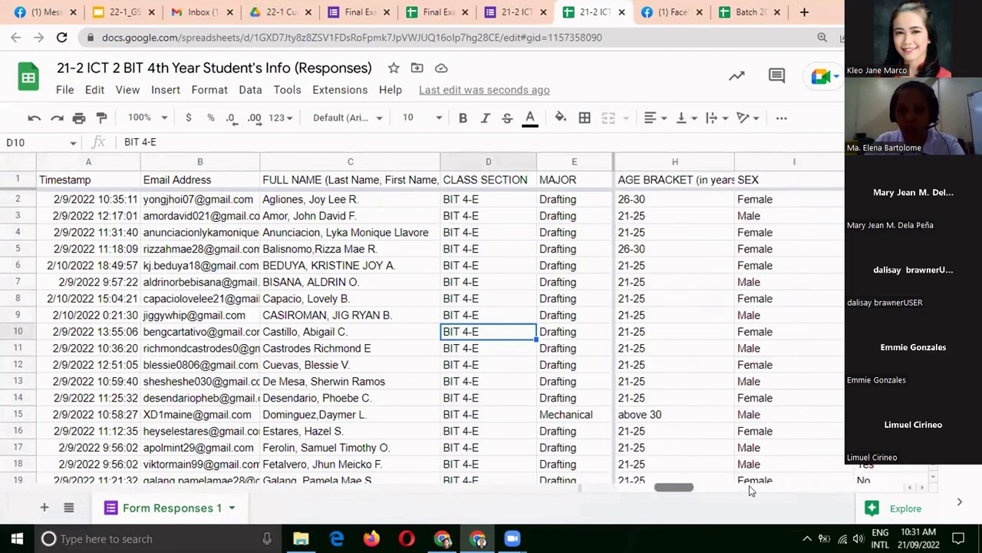
pyautogui.click(773, 485)
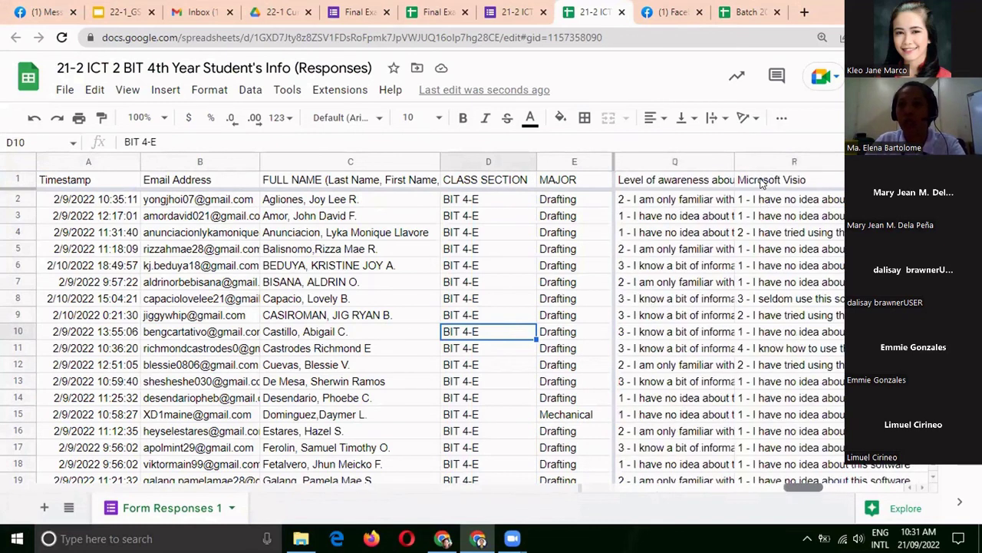
pyautogui.hscroll(-2, 762, 182)
pyautogui.click(747, 198)
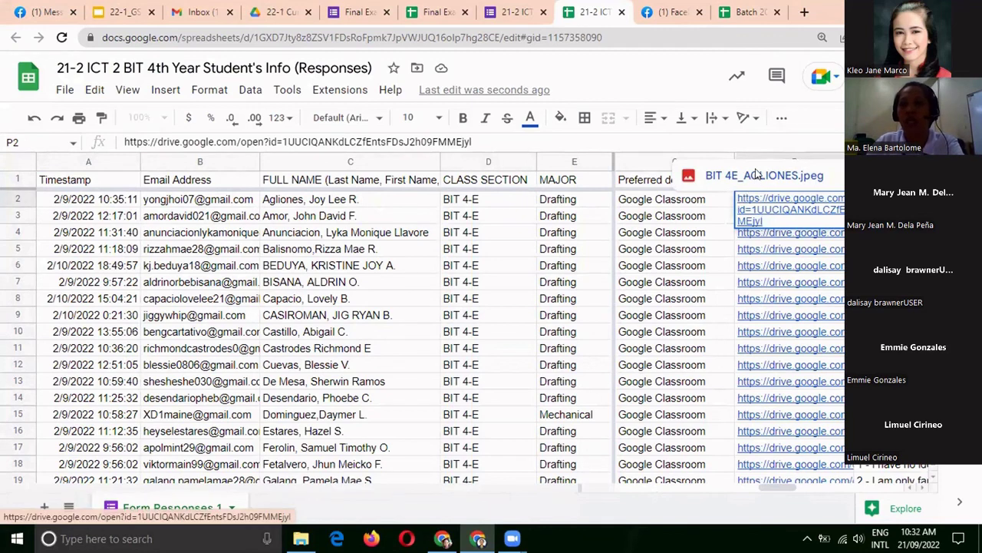
pyautogui.click(756, 175)
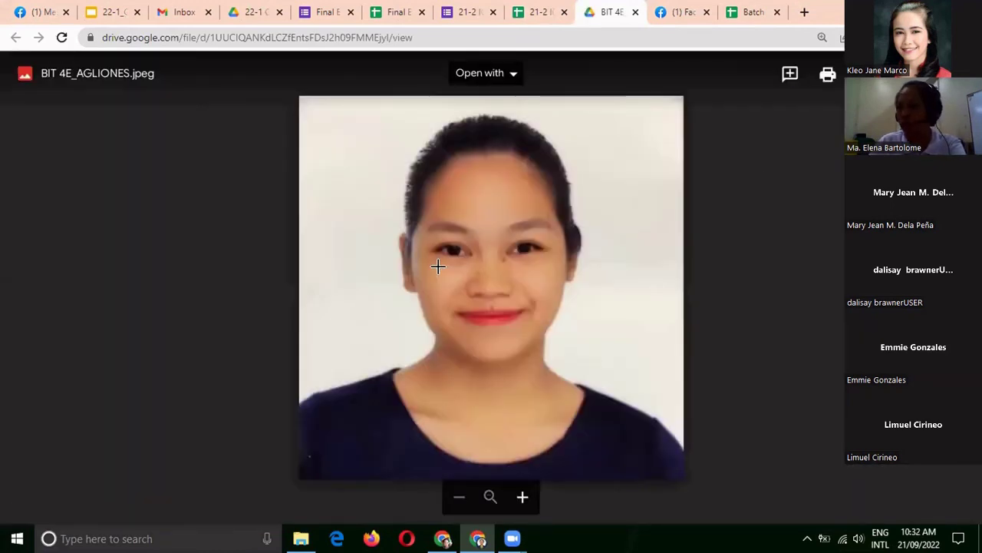
pyautogui.click(636, 13)
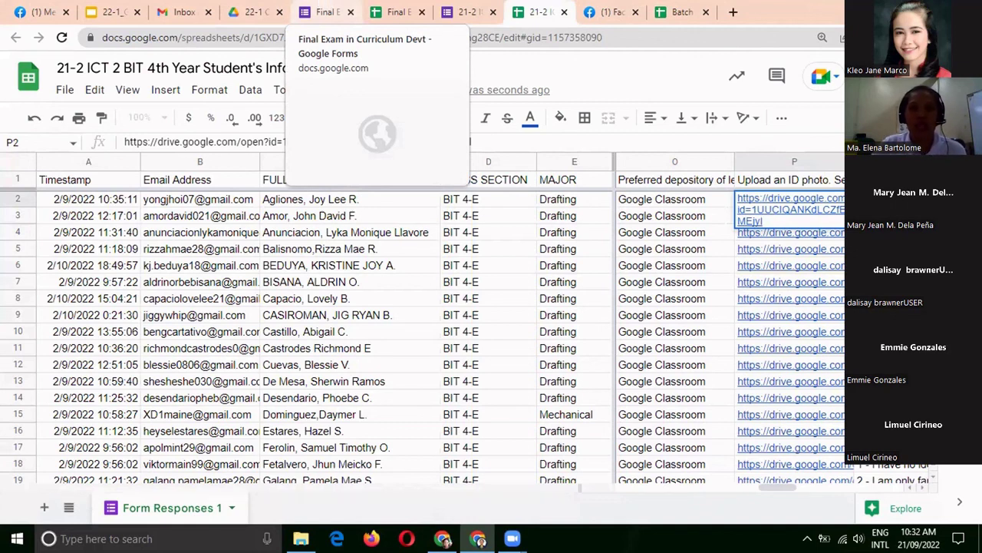
# Step: Return to the Final Exam in Curriculum Devt form, copy its shortened sharing link and close the send options
pyautogui.click(322, 9)
pyautogui.click(408, 123)
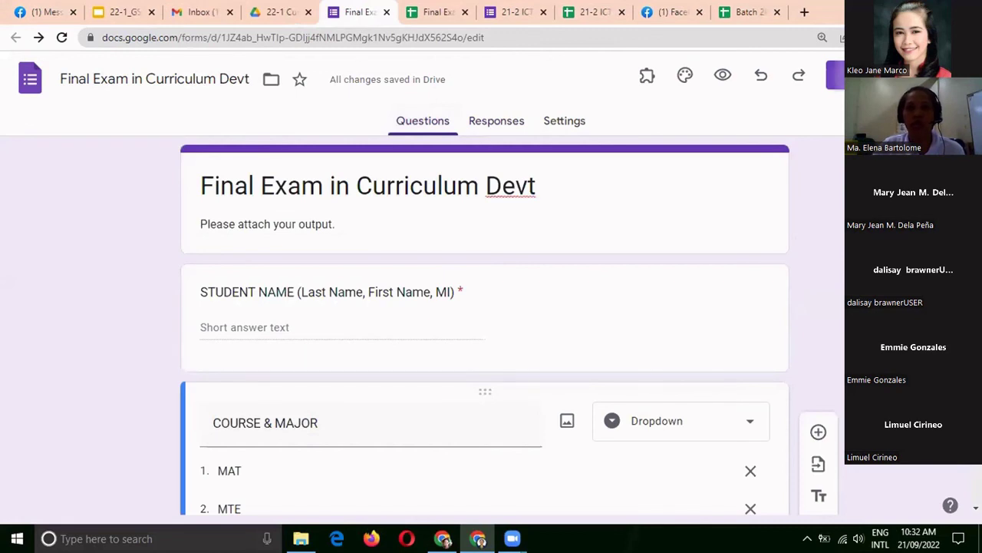
pyautogui.click(835, 74)
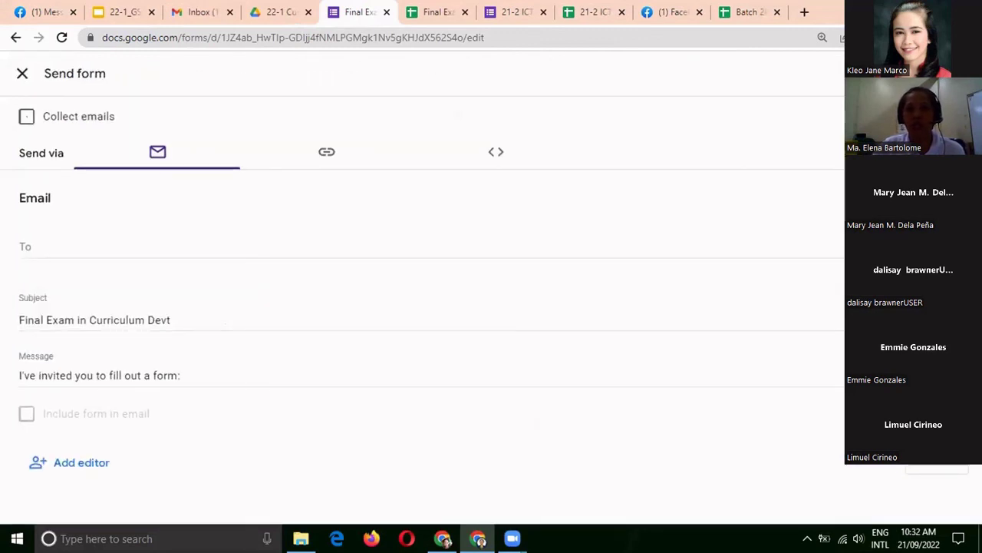
pyautogui.click(325, 156)
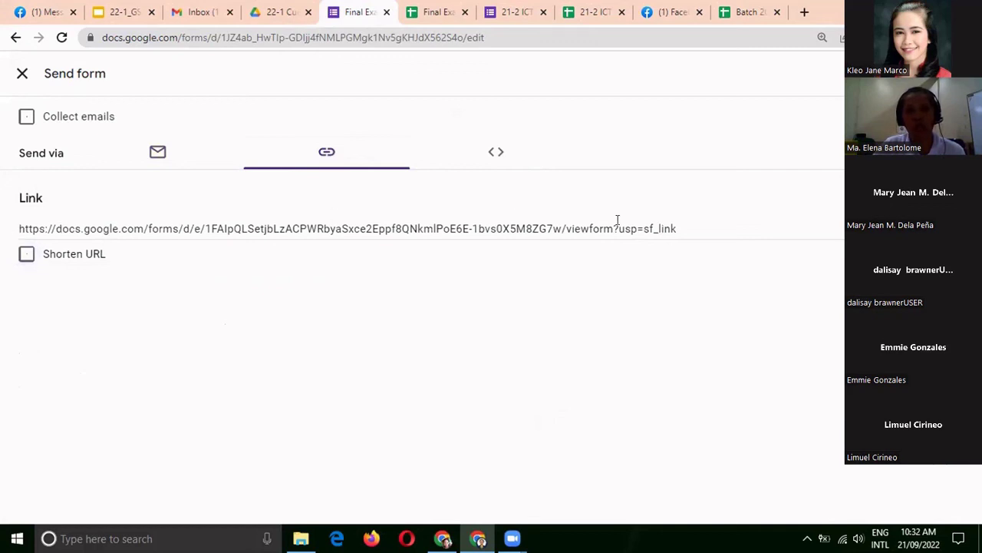
pyautogui.click(27, 254)
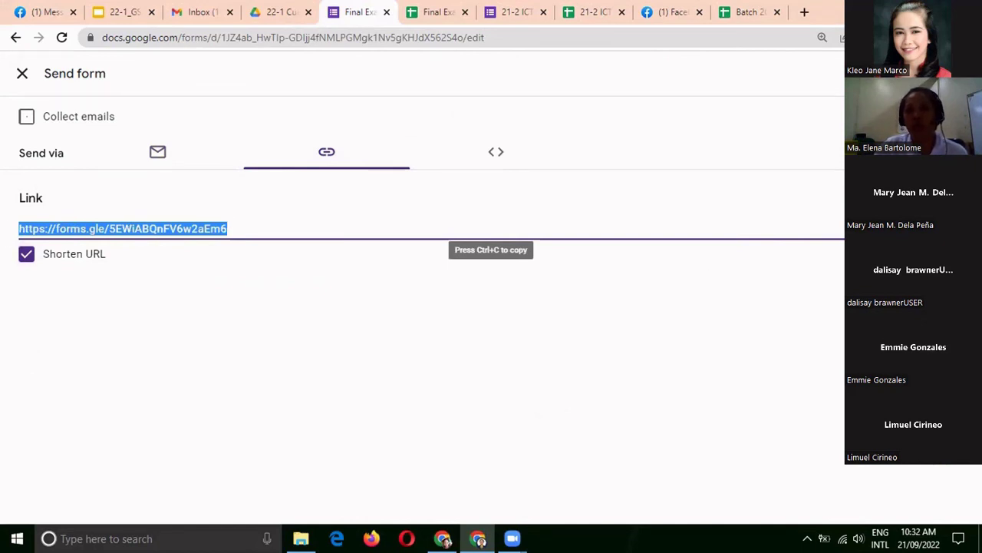
pyautogui.hotkey('ctrl', 'c')
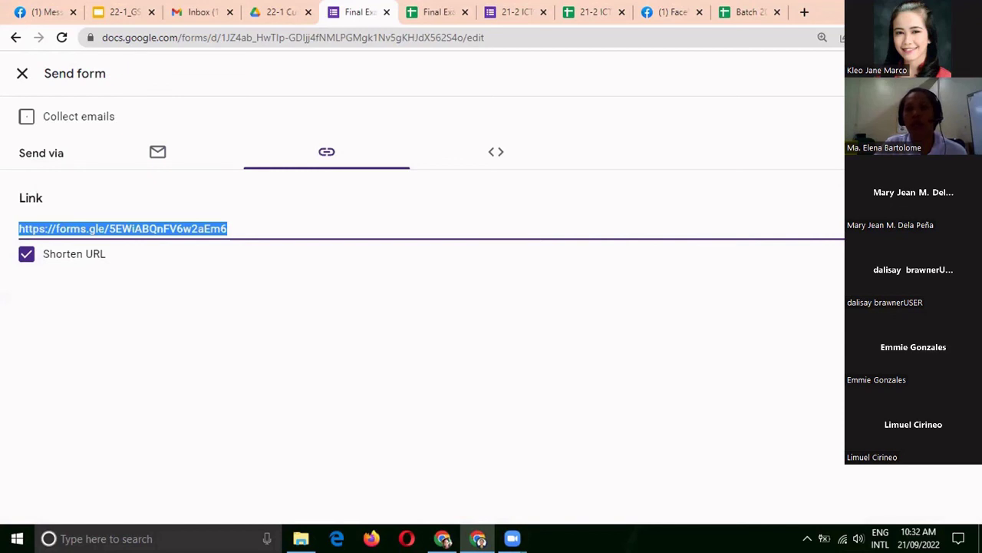
pyautogui.hotkey('ctrl', 'c')
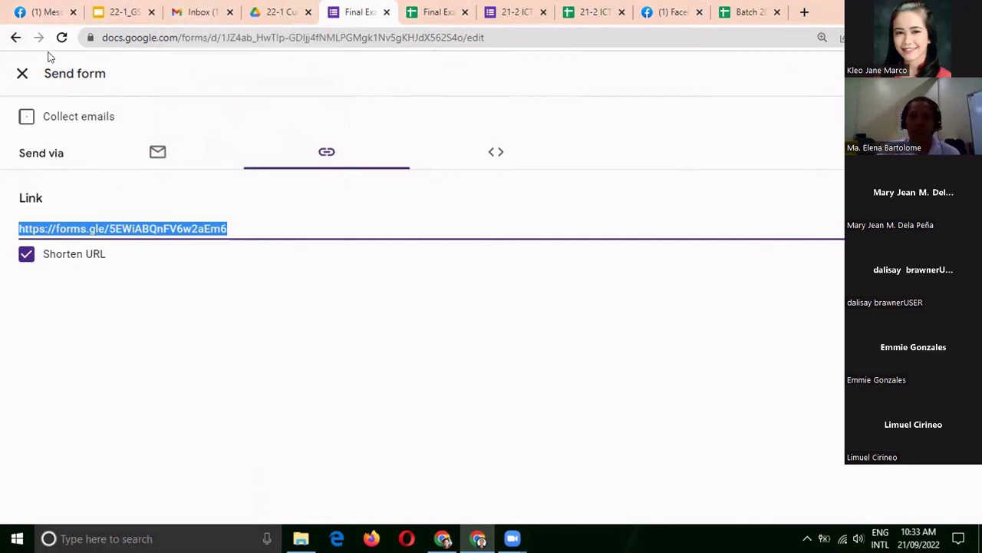
pyautogui.click(22, 73)
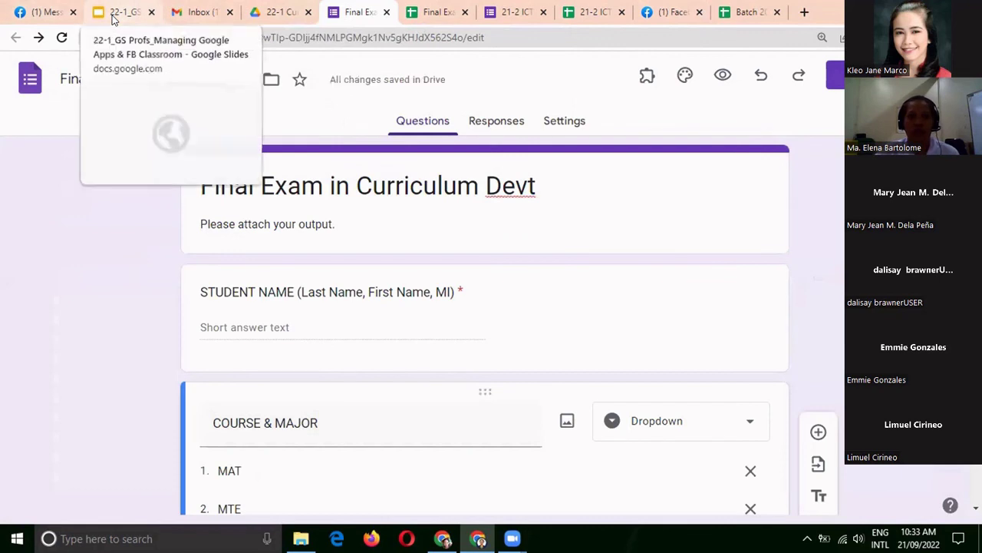
# Step: Switch to the Google Slides presentation on managing Google Apps and FB Classroom
pyautogui.click(114, 14)
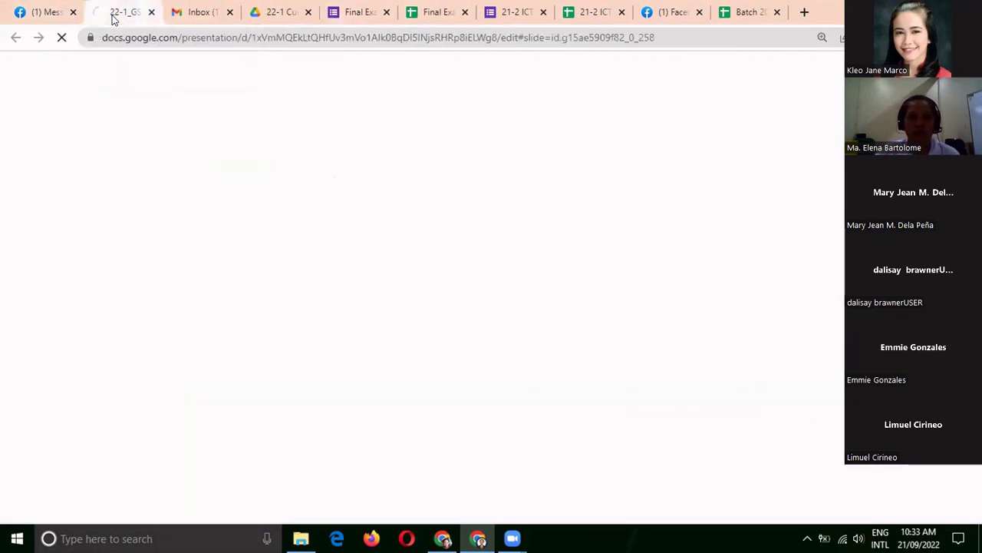